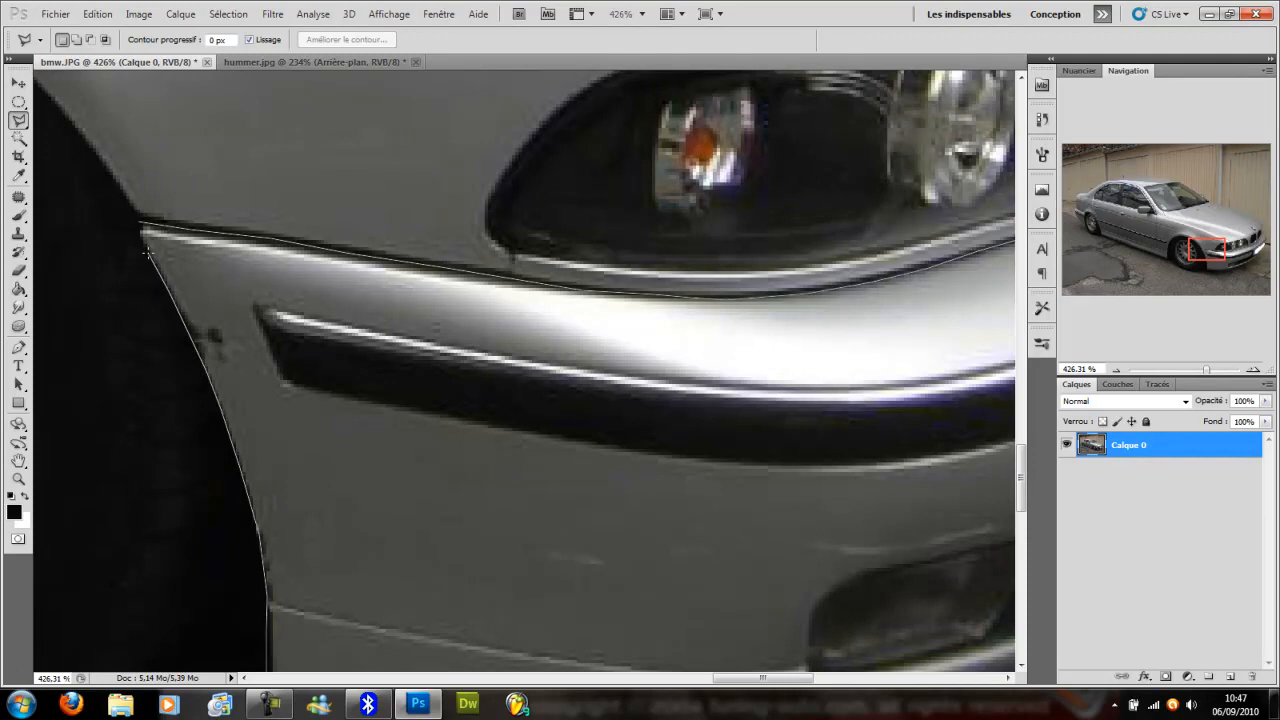
# Close the polygonal lasso selection around the car's front bumper
pyautogui.click(136, 232)
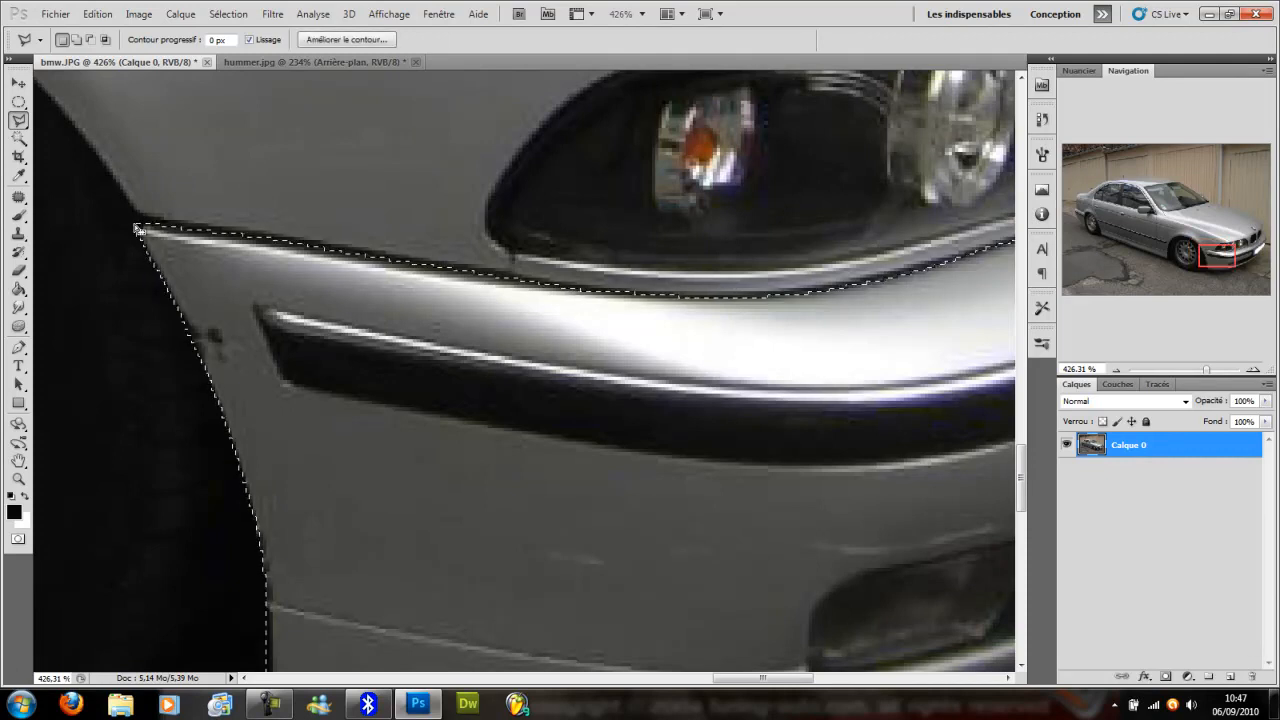
pyautogui.moveTo(1206, 369); pyautogui.dragTo(1182, 372)
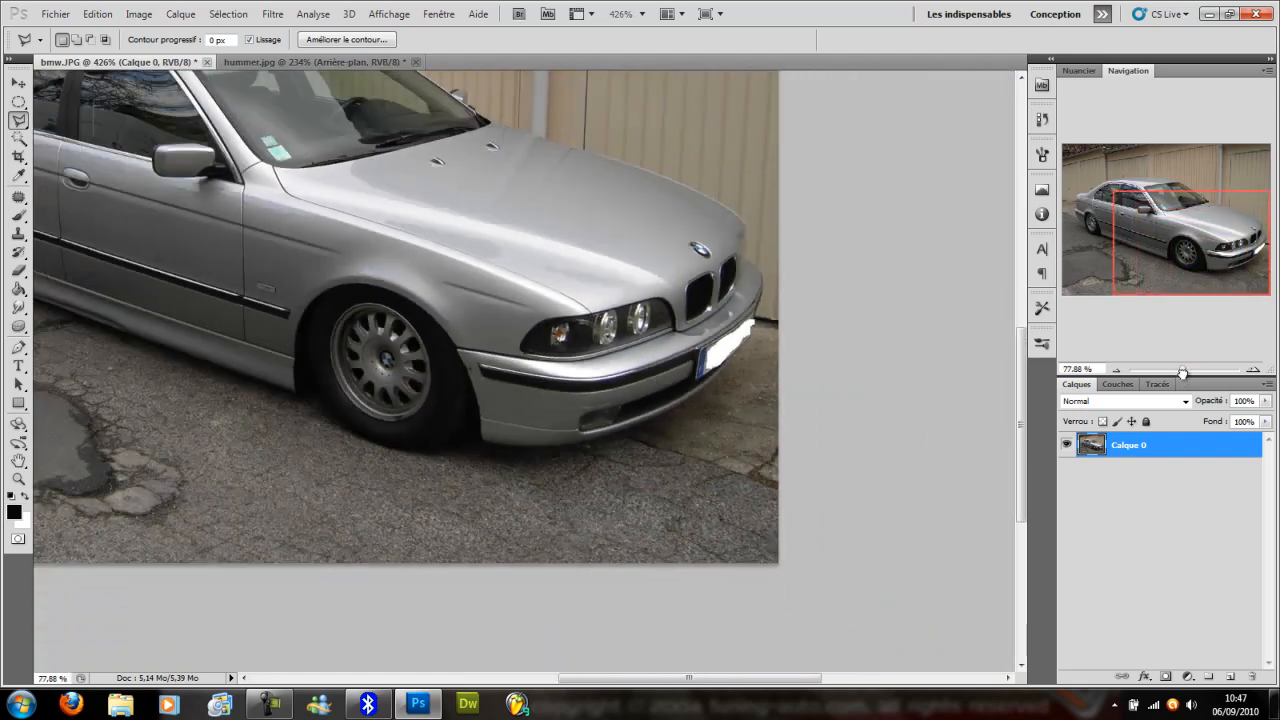
pyautogui.moveTo(1222, 288); pyautogui.dragTo(1211, 263)
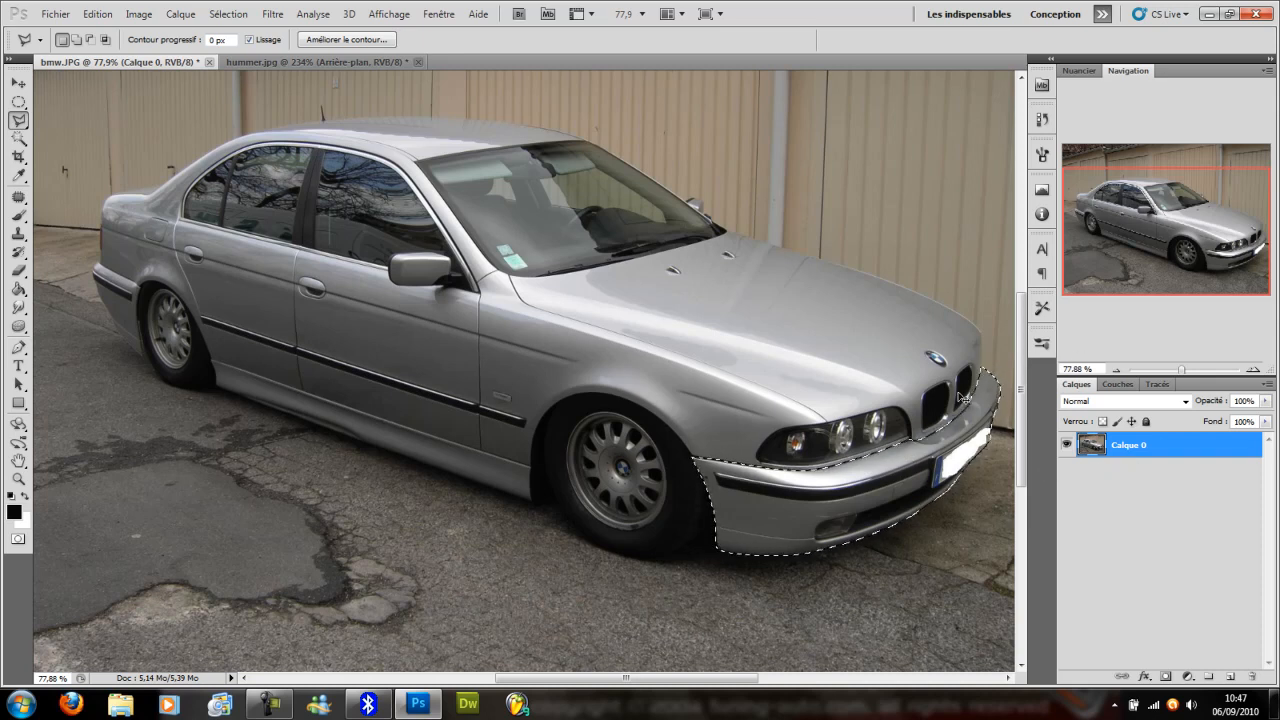
# Stretch the selected bumper slightly taller with Free Transform, shift it against the bodywork, and deselect it
pyautogui.hotkey('ctrl', 't')
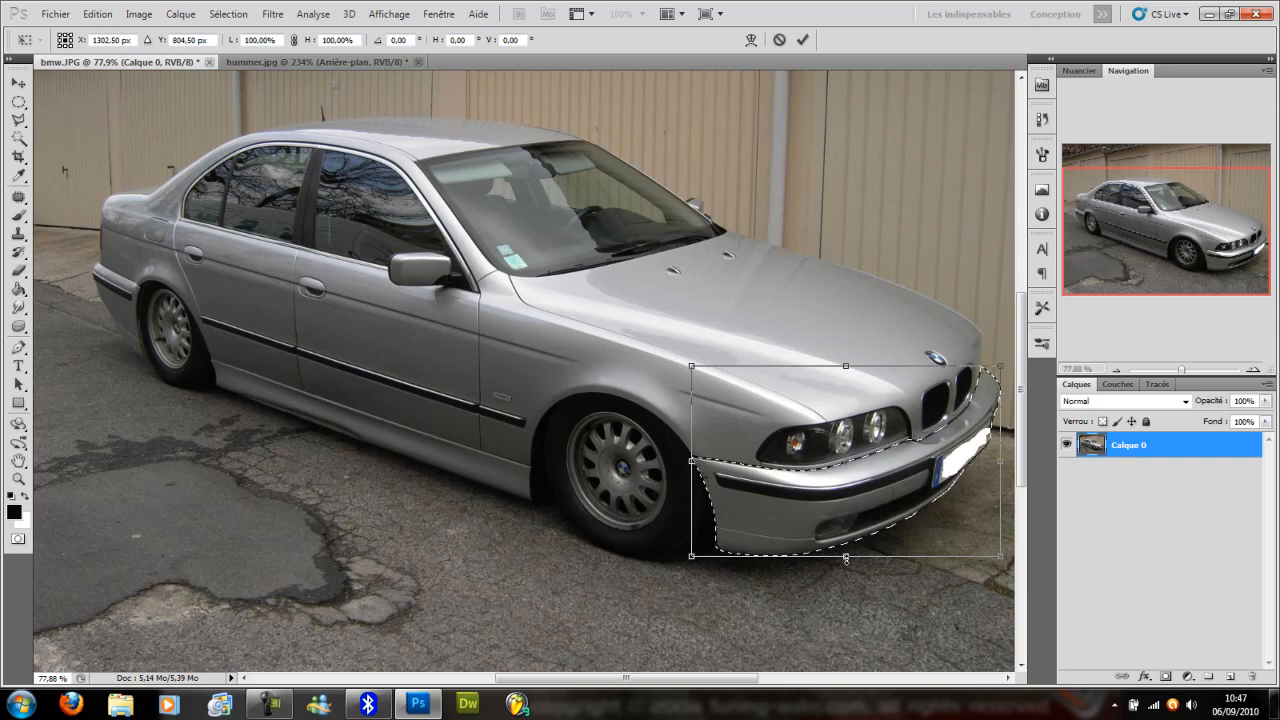
pyautogui.moveTo(846, 560); pyautogui.dragTo(846, 577)
pyautogui.moveTo(780, 506); pyautogui.dragTo(775, 498)
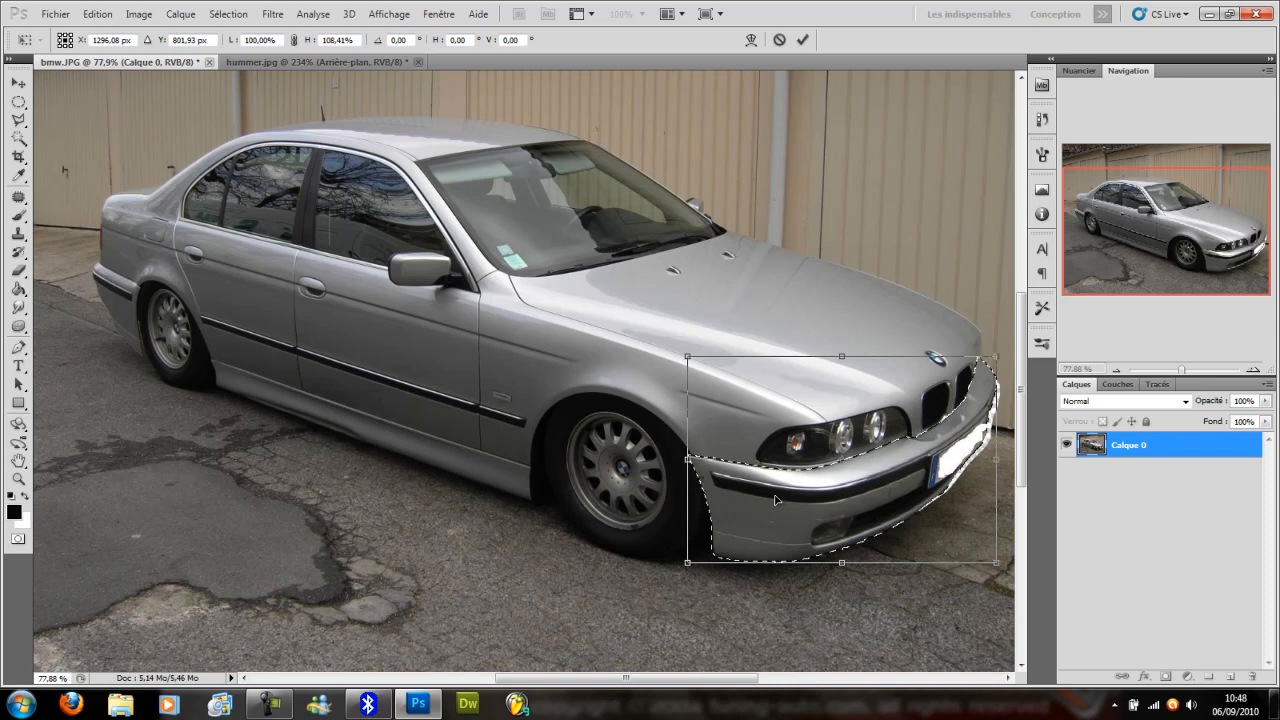
pyautogui.moveTo(841, 565); pyautogui.dragTo(844, 537)
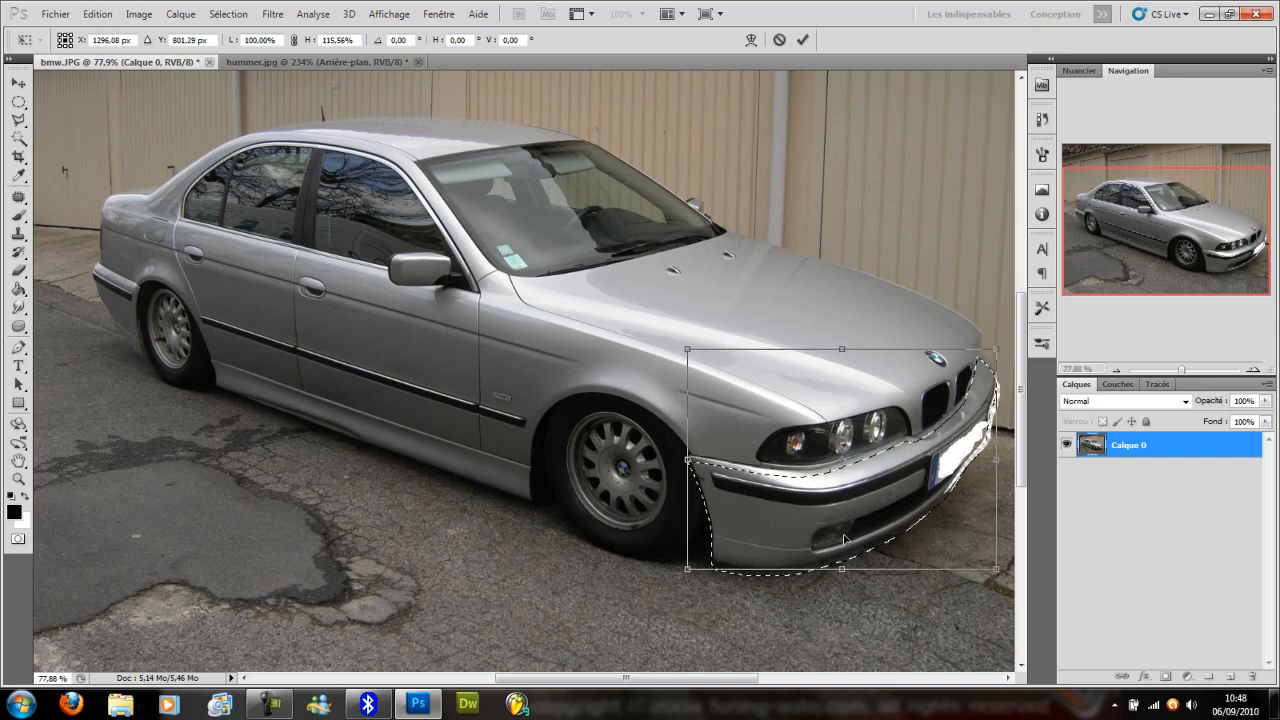
pyautogui.press('Return')
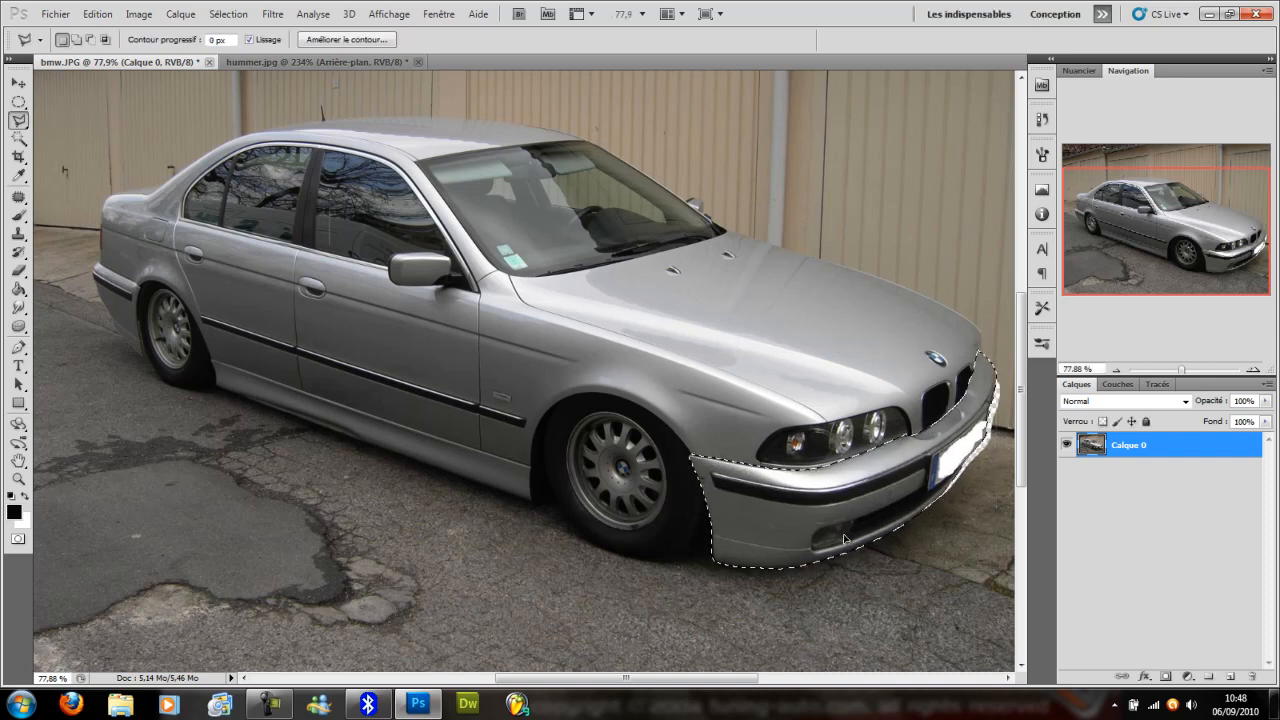
pyautogui.hotkey('ctrl', 'd')
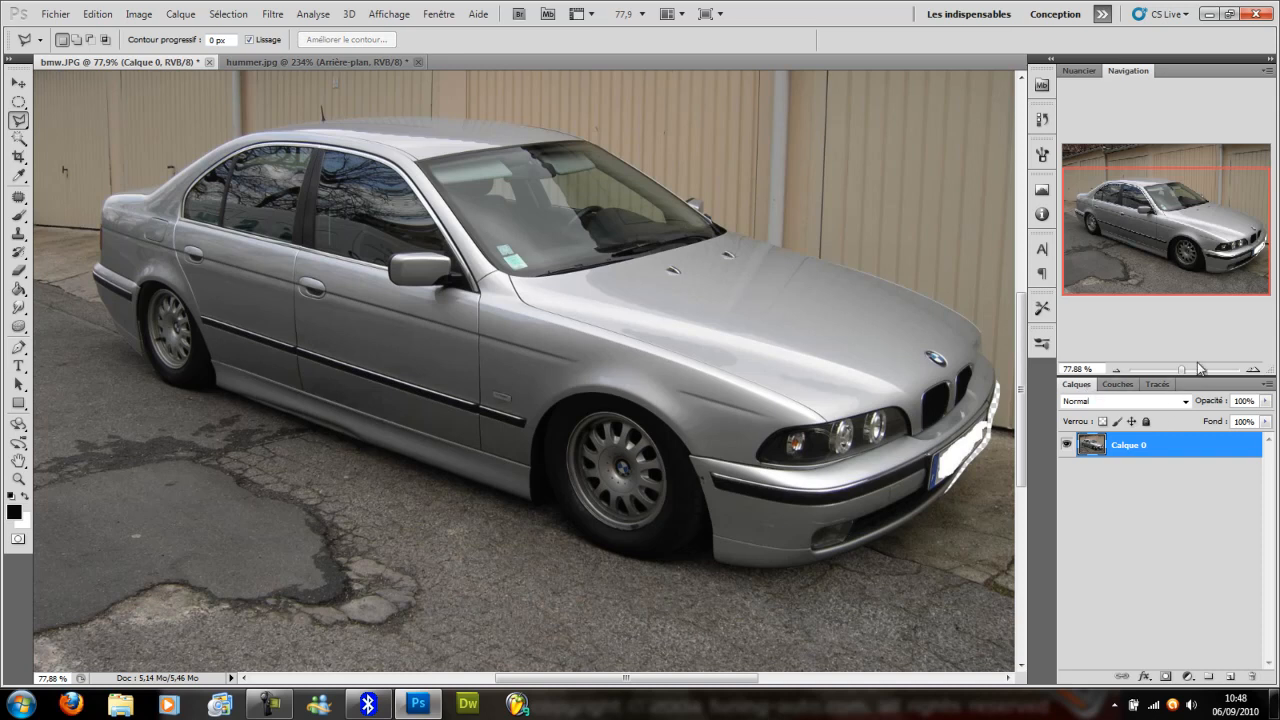
# Restore the bumper selection, distort its far upper corner outward and down to clear the grille, and deselect
pyautogui.moveTo(1185, 372); pyautogui.dragTo(1206, 372)
pyautogui.moveTo(1153, 262); pyautogui.dragTo(1271, 232)
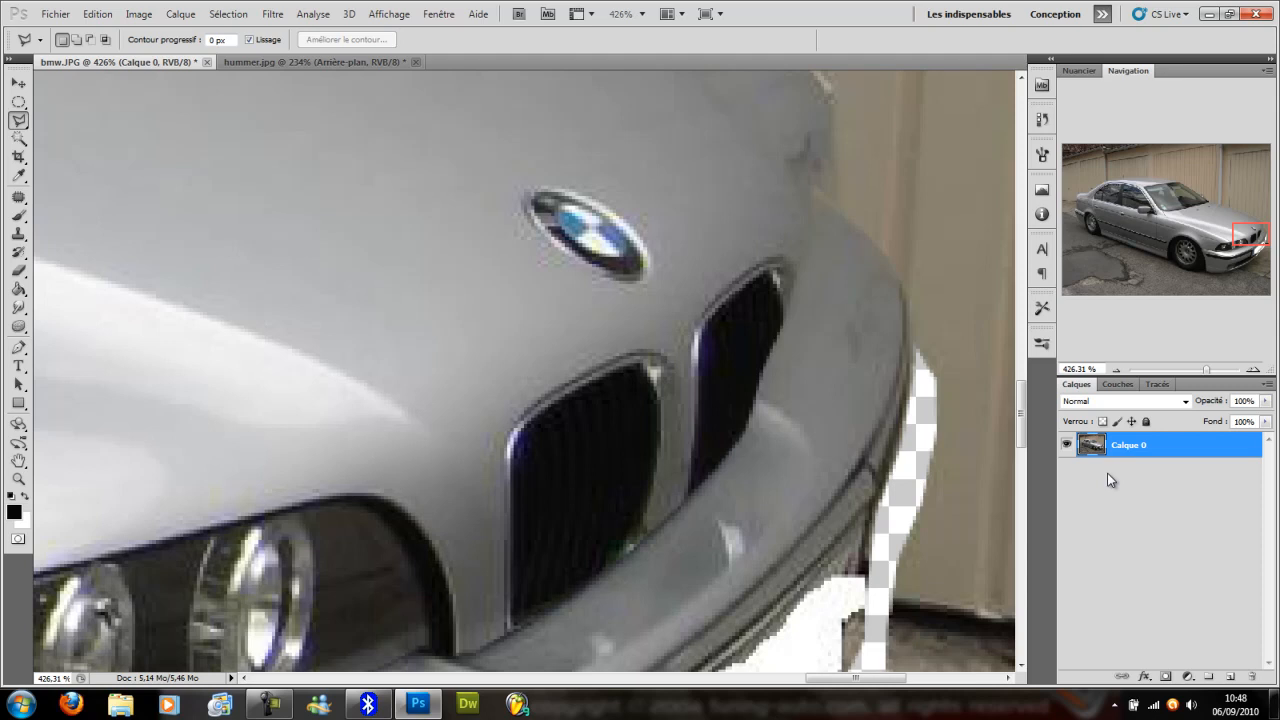
pyautogui.hotkey('ctrl', 'z')
pyautogui.hotkey('ctrl', 't')
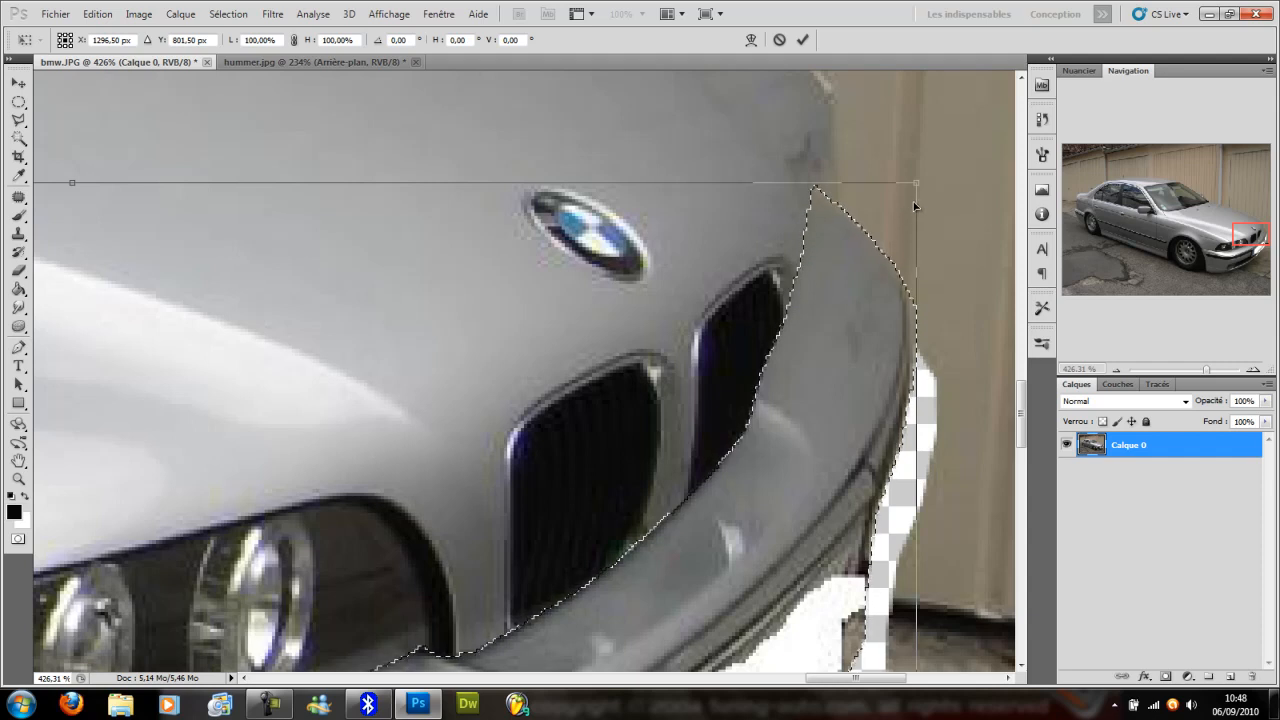
pyautogui.moveTo(918, 181); pyautogui.dragTo(935, 222)
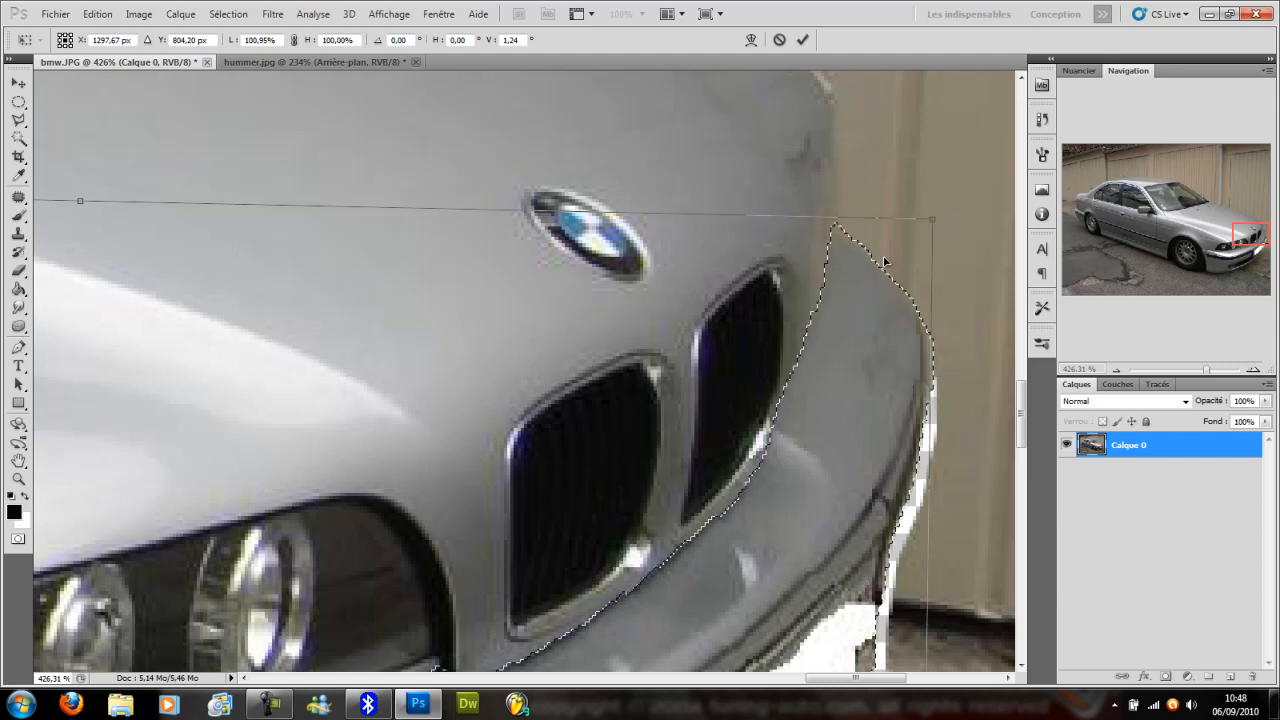
pyautogui.press('Return')
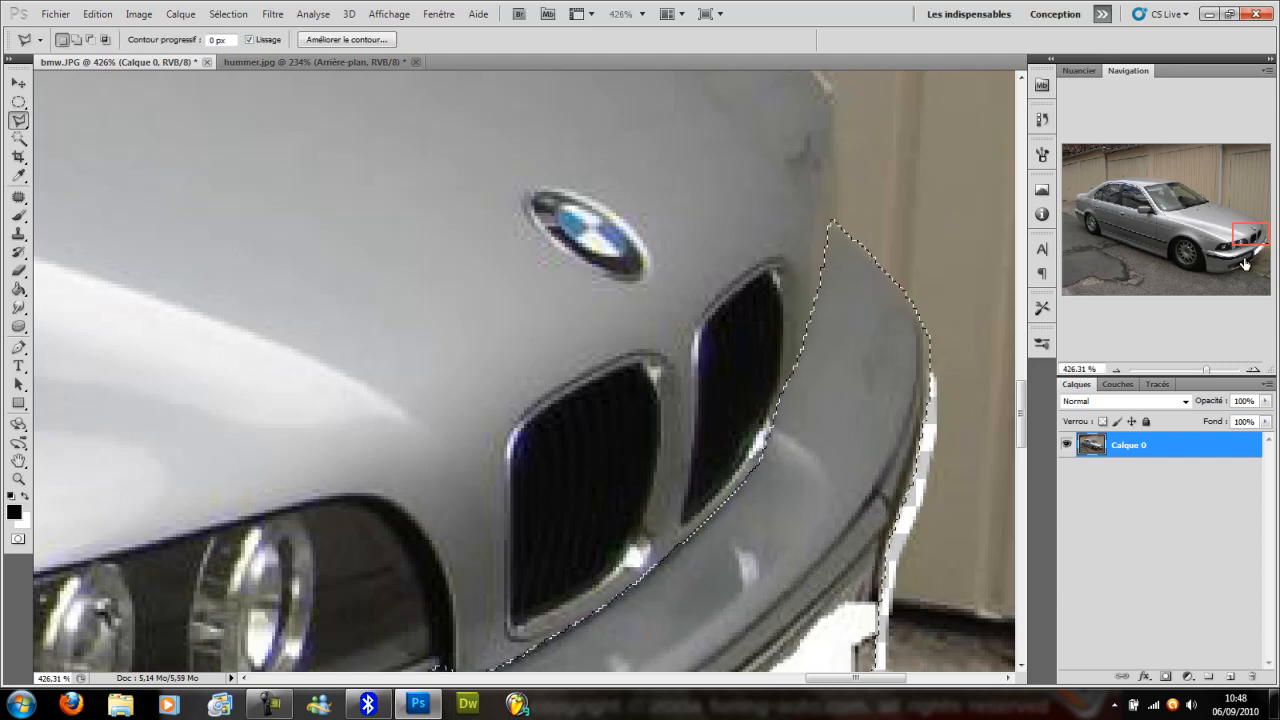
pyautogui.moveTo(1245, 263)
pyautogui.mouseDown()
pyautogui.moveTo(1207, 258)
pyautogui.moveTo(1224, 254)
pyautogui.mouseUp()
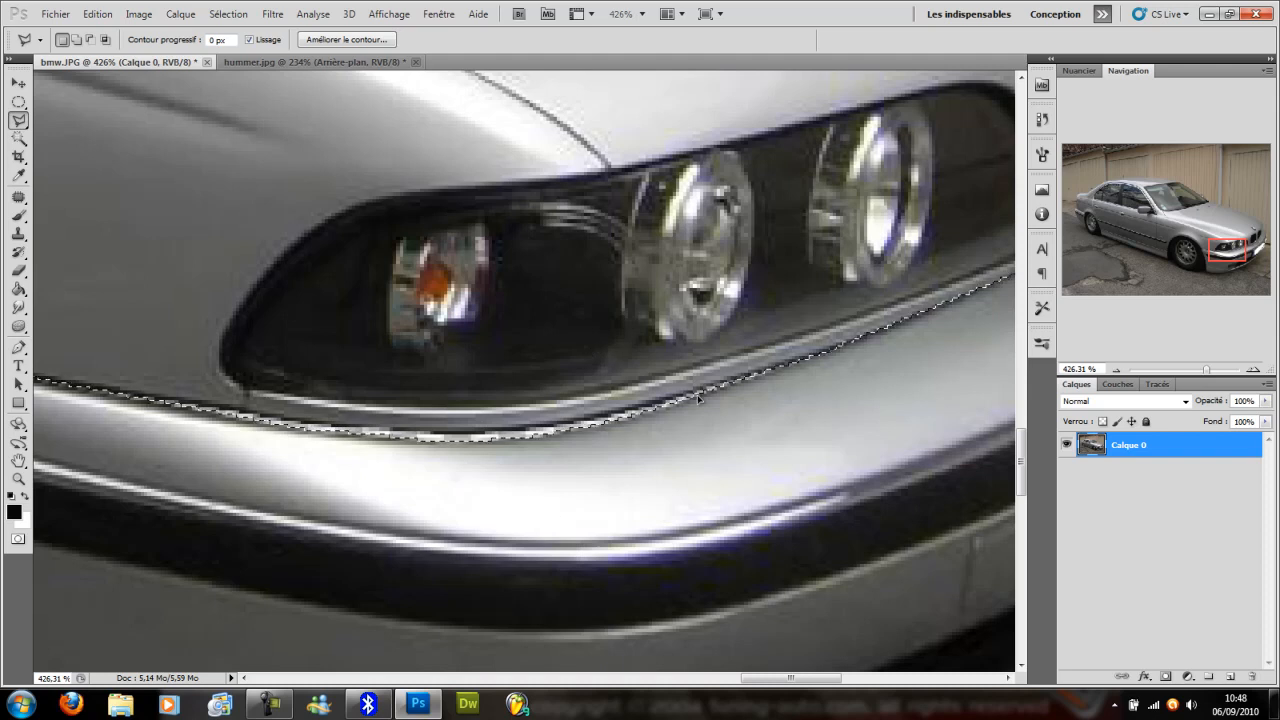
pyautogui.hotkey('ctrl', 'd')
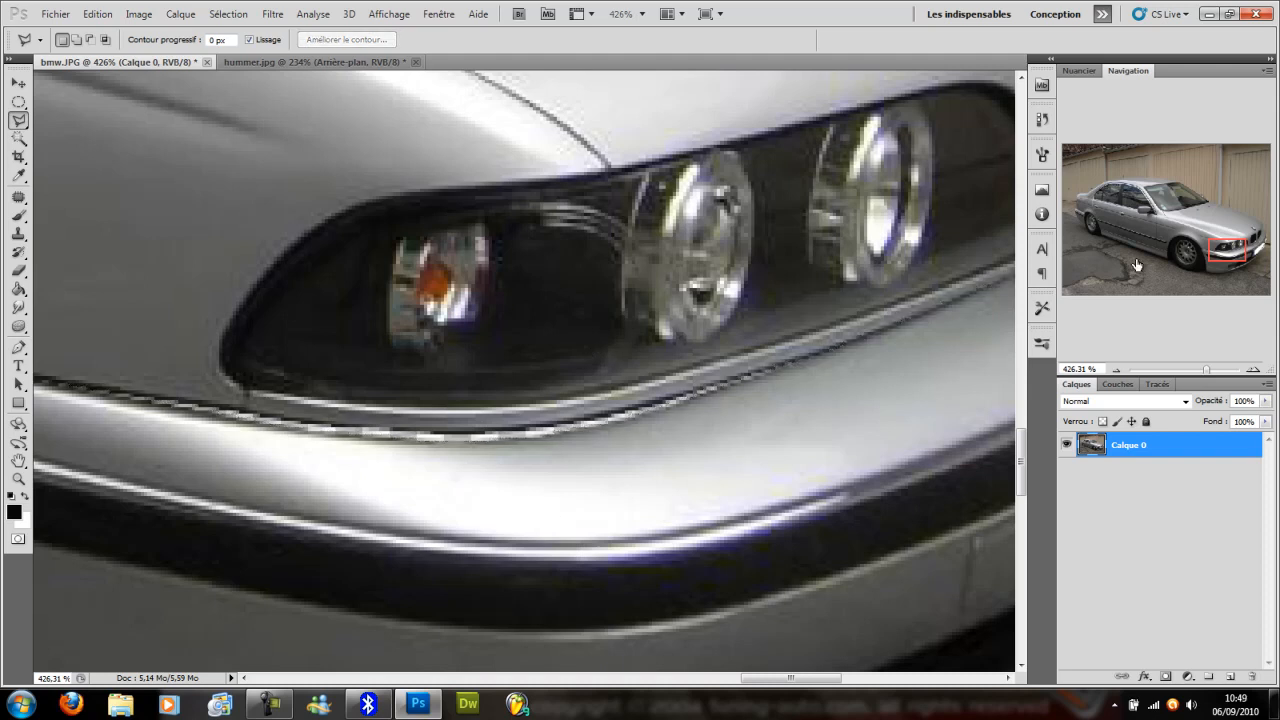
# Use the Magic Wand outline of the transparent gap beside the bumper to copy the adjacent background to a new layer
pyautogui.moveTo(1208, 250); pyautogui.dragTo(1276, 246)
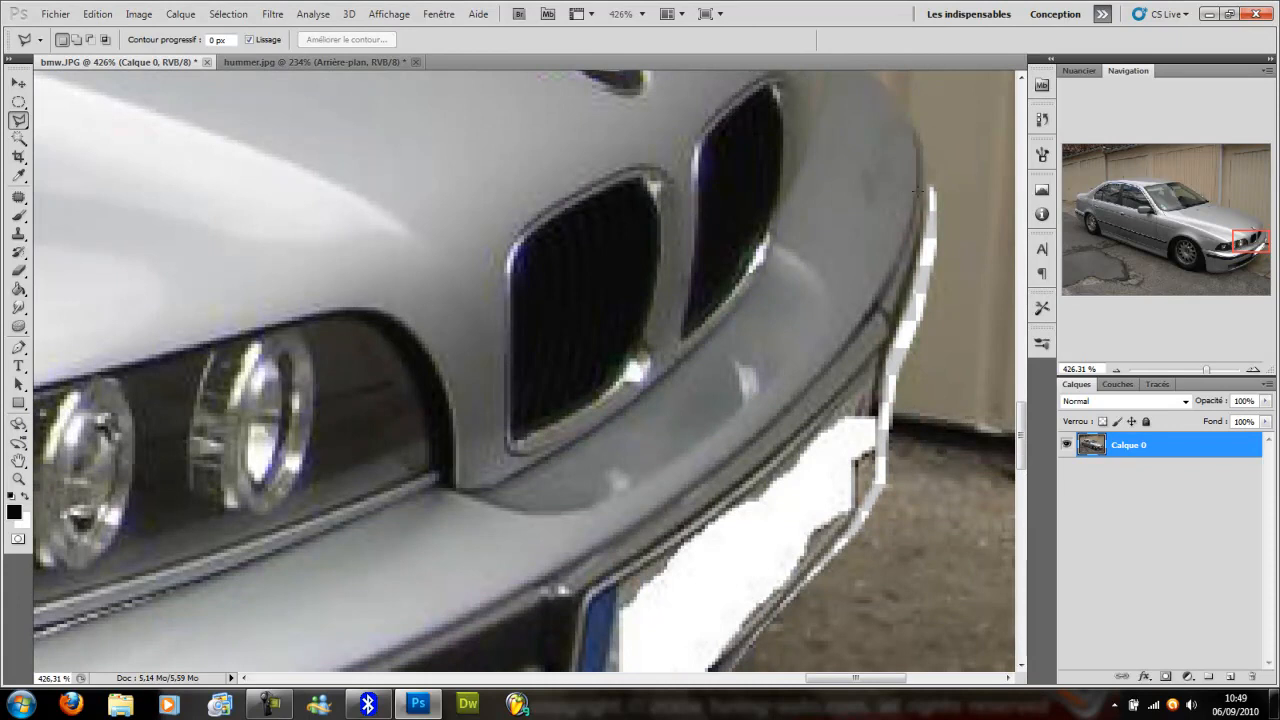
pyautogui.click(18, 141)
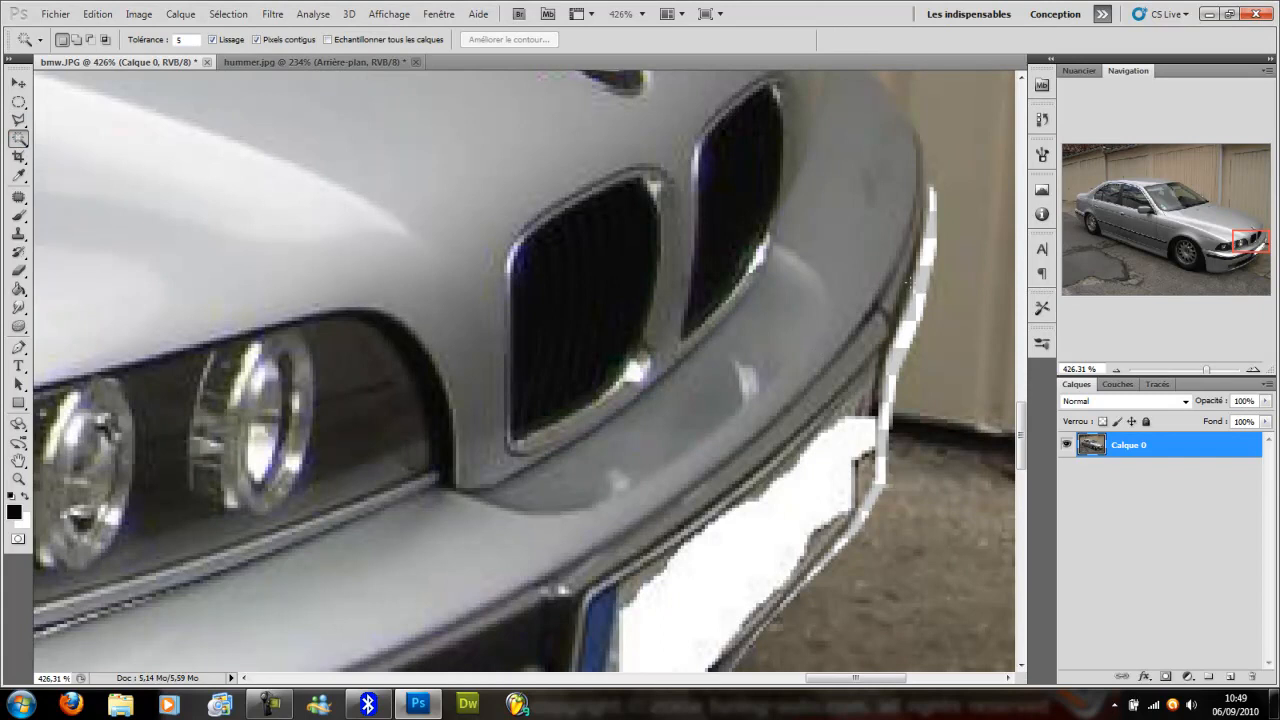
pyautogui.click(921, 300)
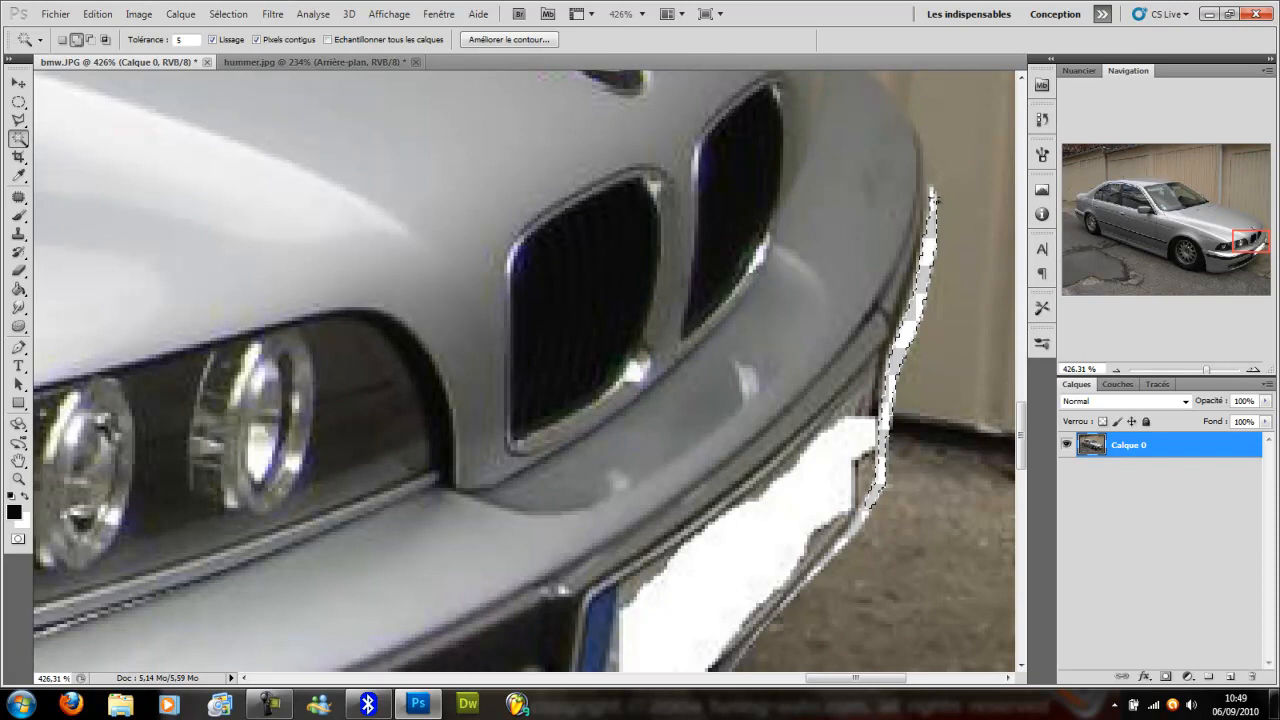
pyautogui.hotkey('ctrl', 'z')
pyautogui.click(914, 362)
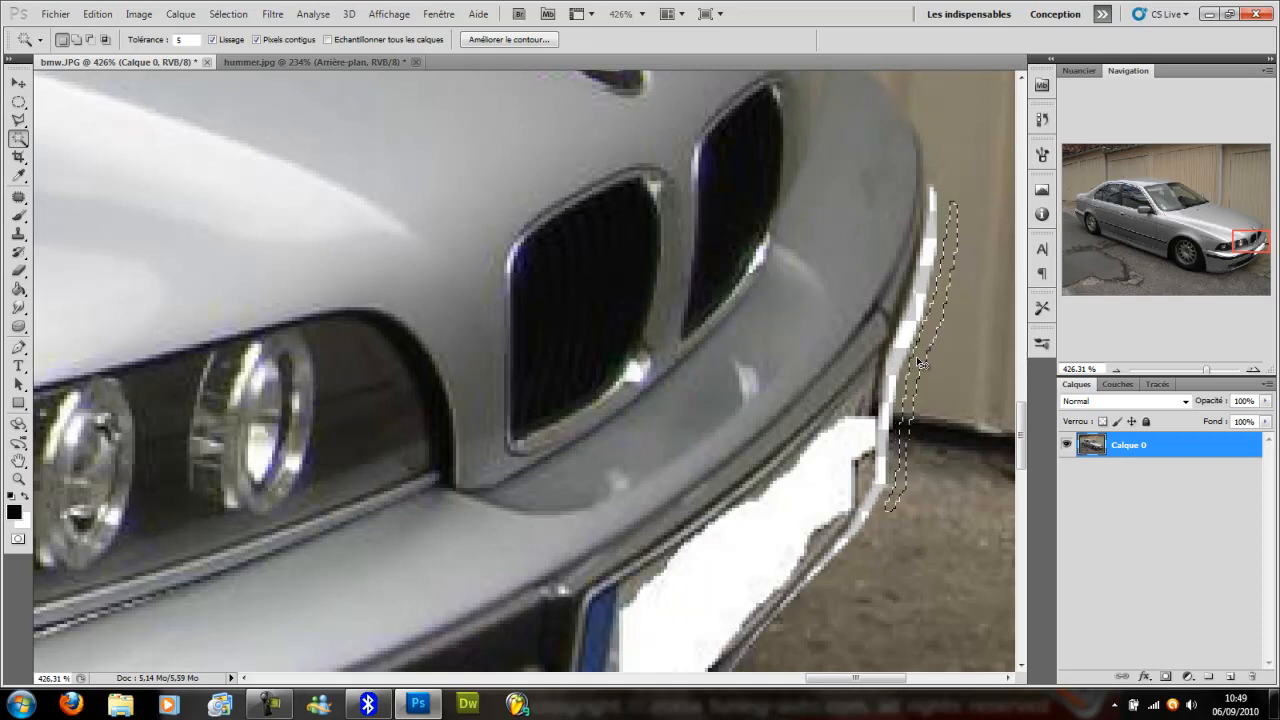
pyautogui.hotkey('ctrl', 'j')
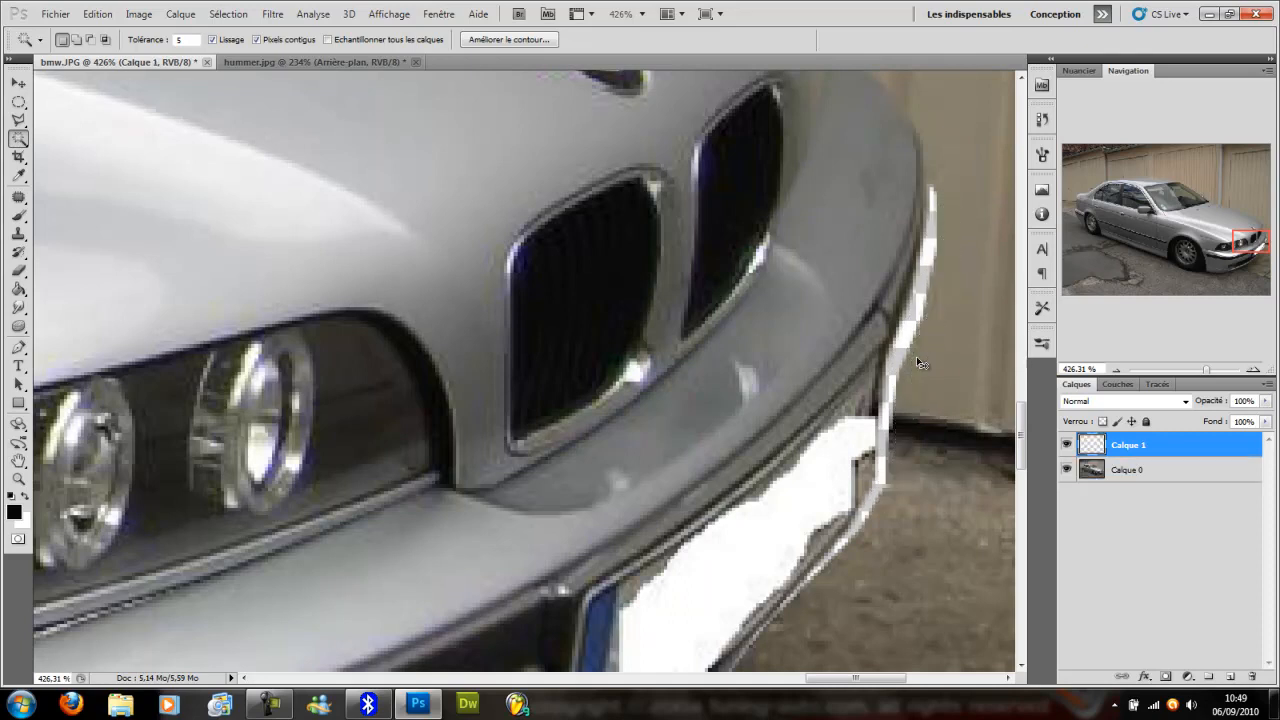
# Move the copied background patch over the gap, rotating it about -1.5° and widening it to about 105.5%
pyautogui.hotkey('ctrl', 't')
pyautogui.moveTo(932, 391); pyautogui.dragTo(914, 381)
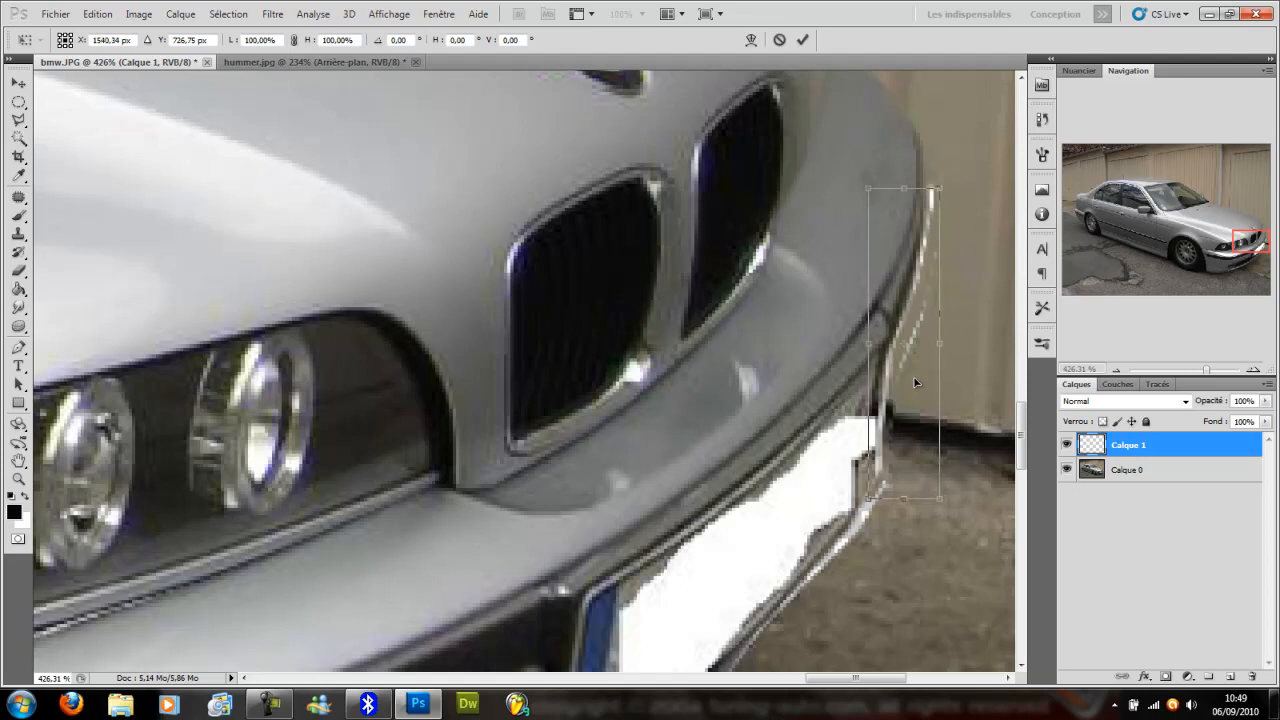
pyautogui.moveTo(960, 173); pyautogui.dragTo(955, 174)
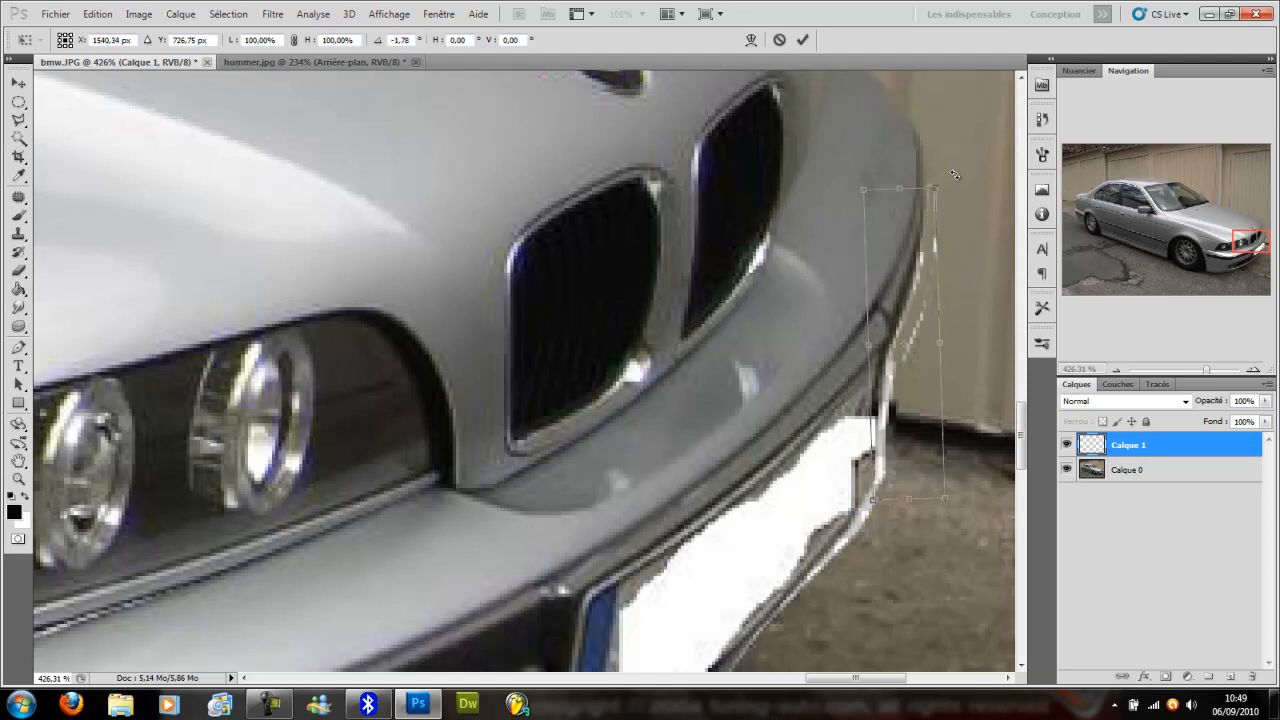
pyautogui.moveTo(943, 342); pyautogui.dragTo(926, 357)
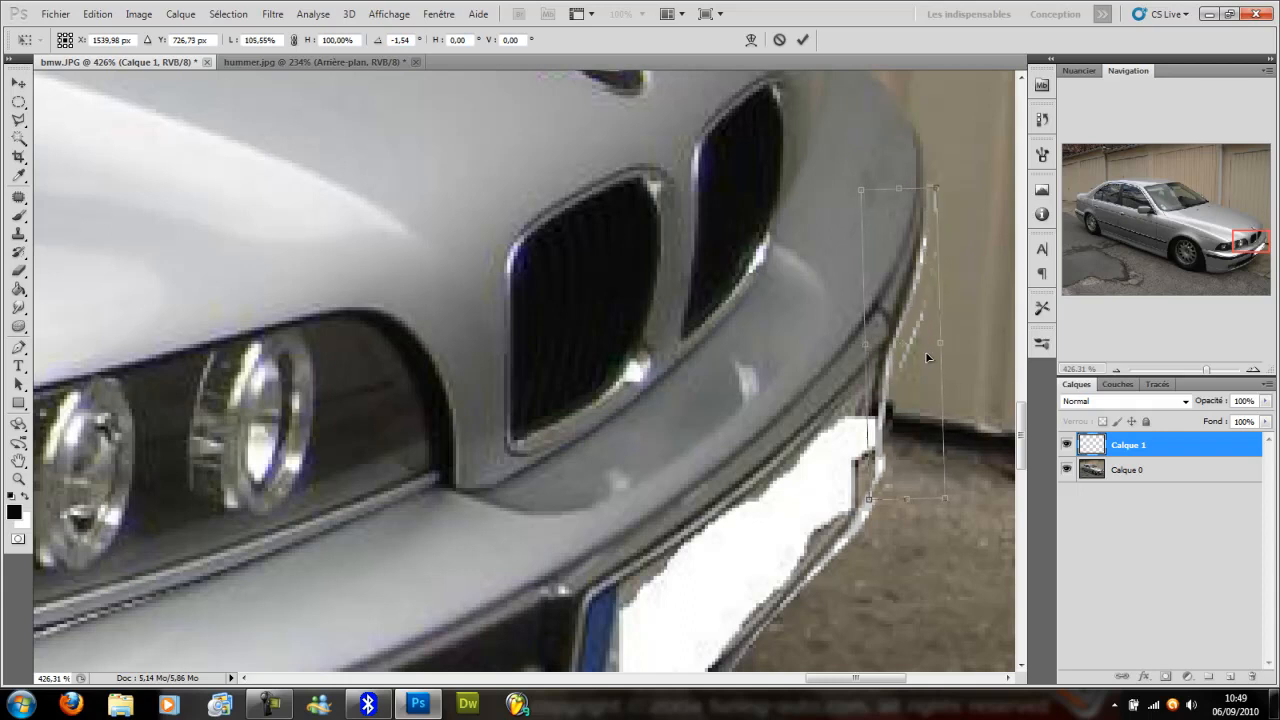
pyautogui.press('Return')
# Clone wall texture sampled from Calque 0 onto Calque 1 over the white gap along the bumper's outer edge
pyautogui.press('w')
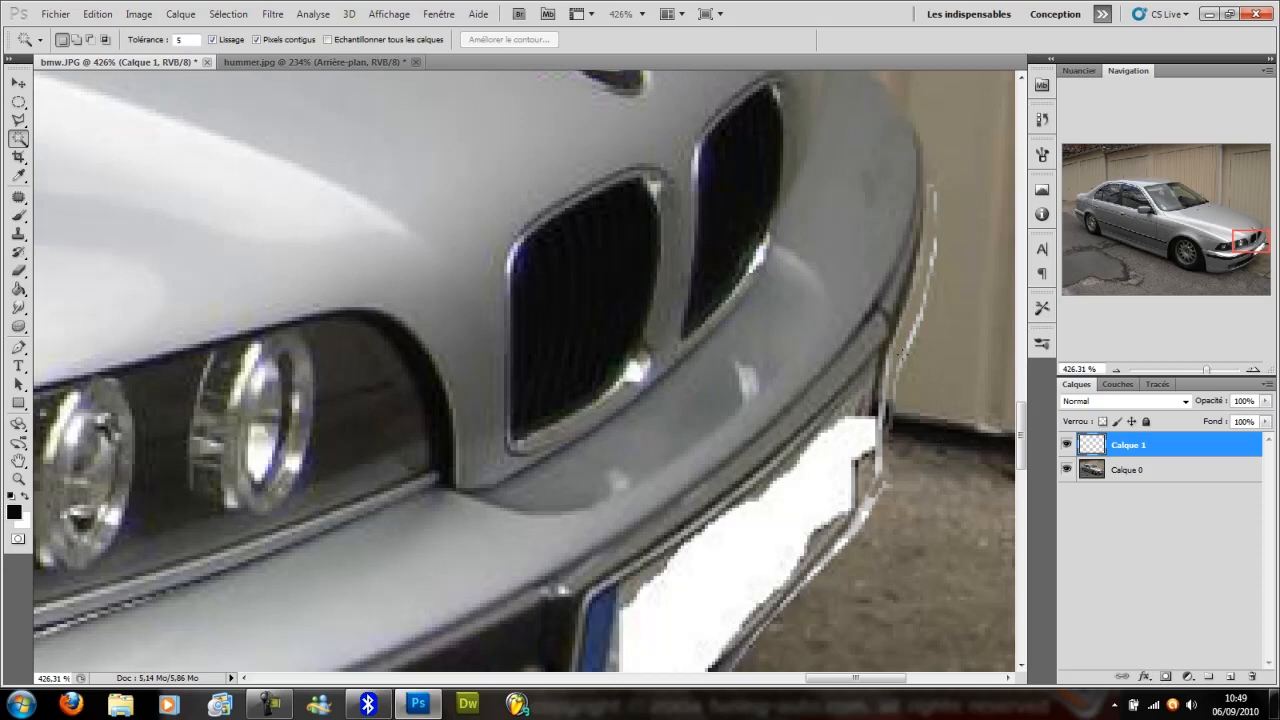
pyautogui.click(17, 197)
pyautogui.click(15, 237)
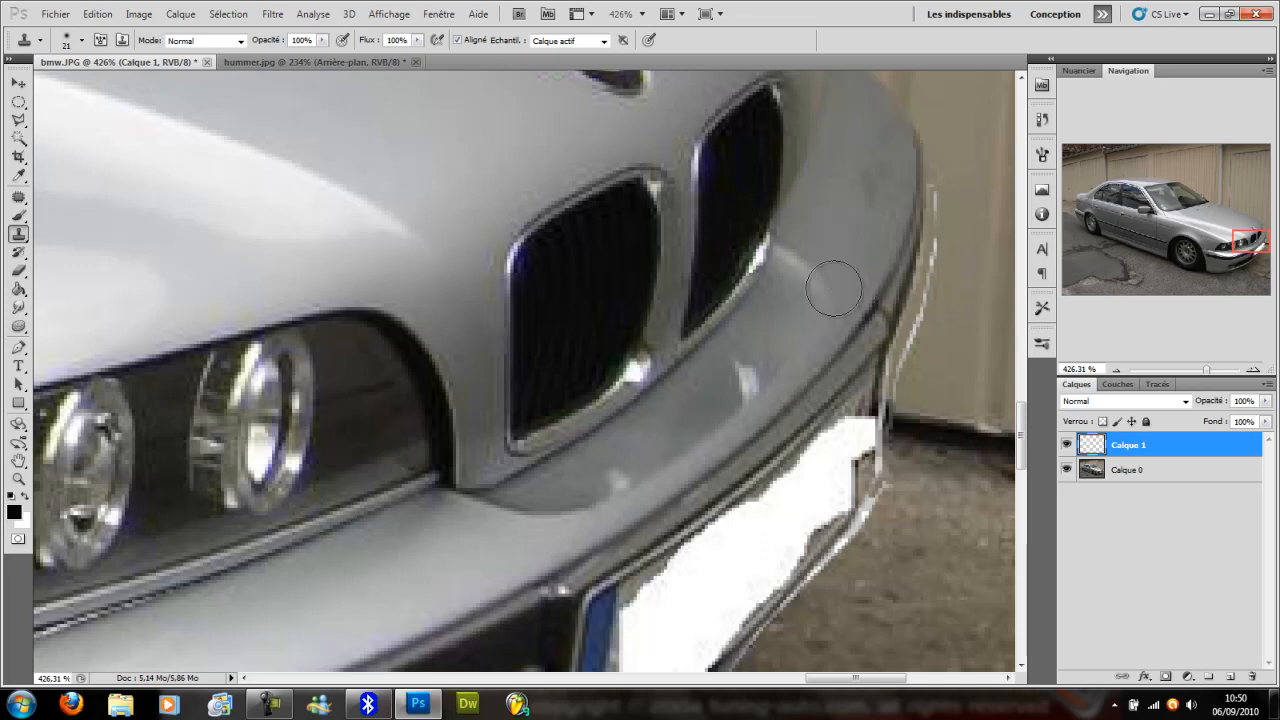
pyautogui.click(932, 324)
pyautogui.click(1128, 470)
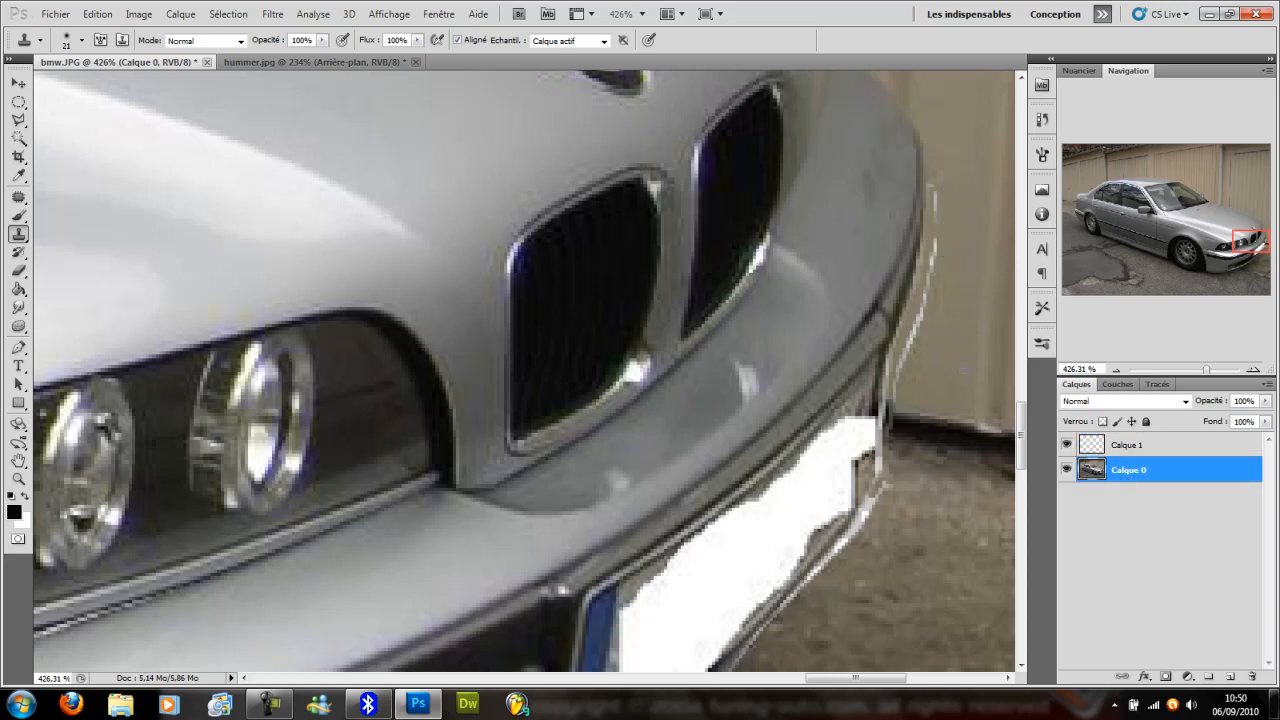
pyautogui.click(1105, 445)
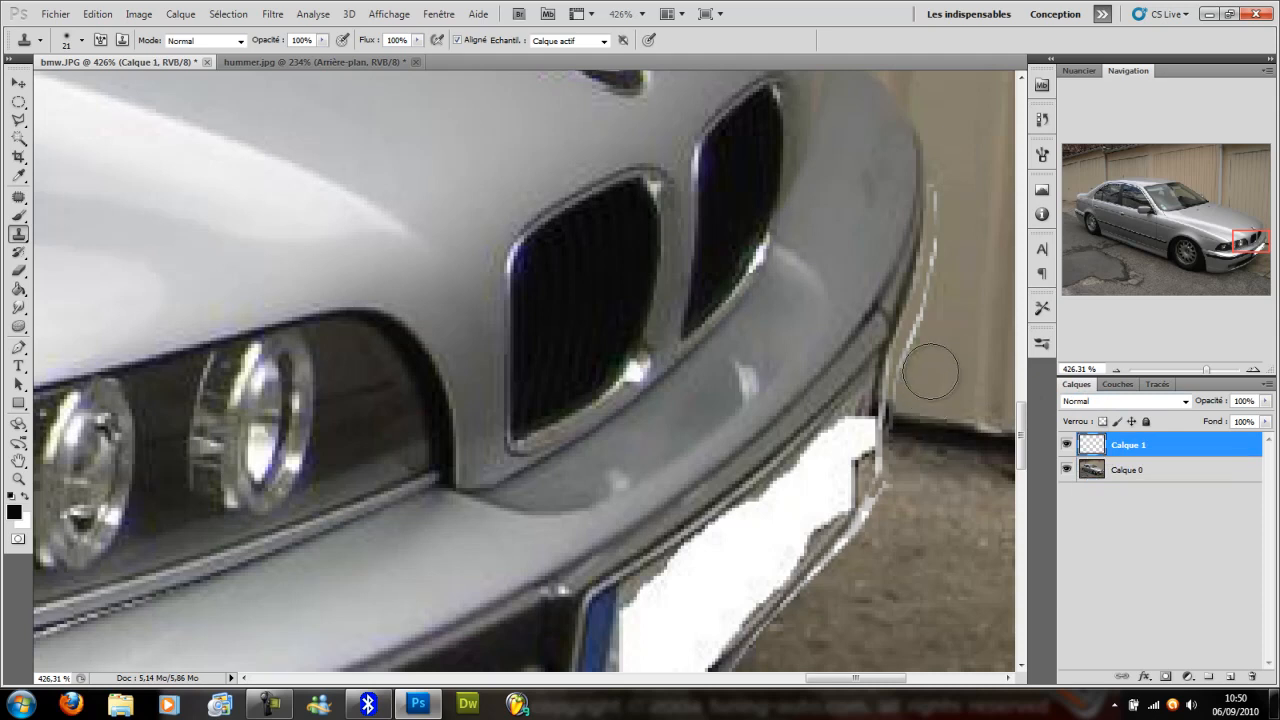
pyautogui.moveTo(924, 346)
pyautogui.mouseDown()
pyautogui.moveTo(949, 217)
pyautogui.moveTo(940, 322)
pyautogui.moveTo(914, 388)
pyautogui.mouseUp()
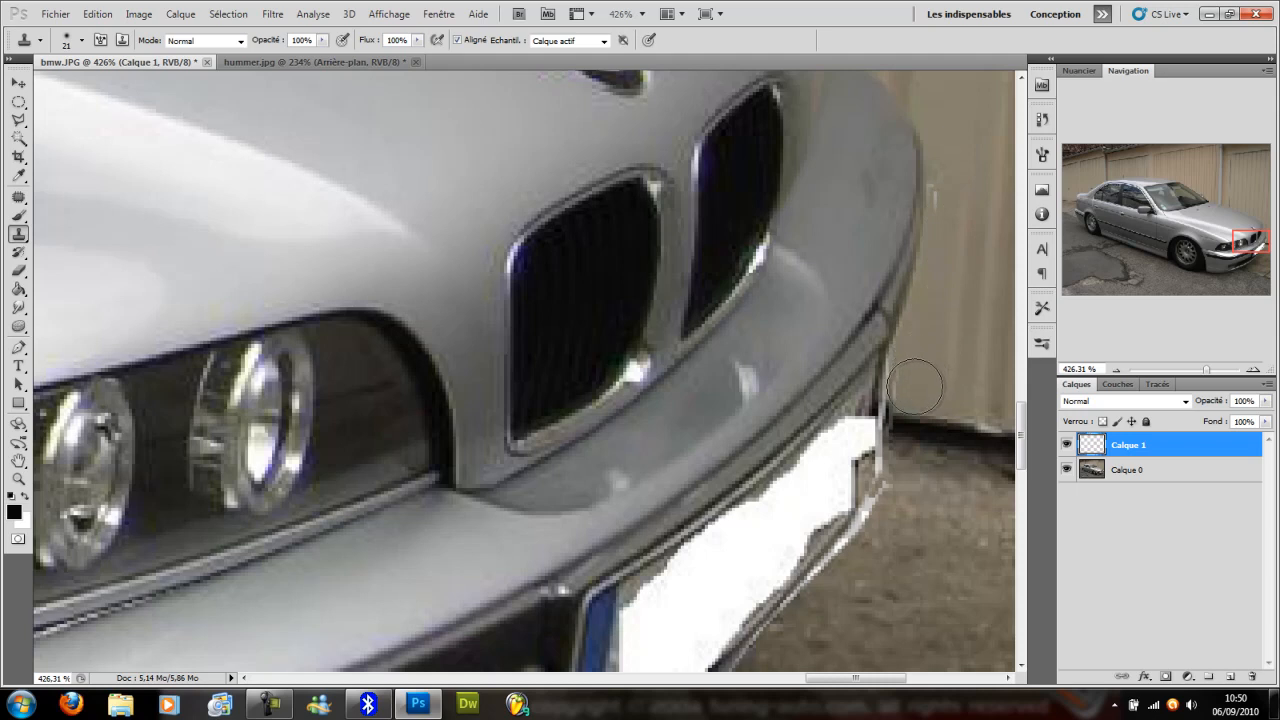
# Clone ground texture from Calque 0 onto Calque 1 over the remaining gap beside the licence plate
pyautogui.click(1101, 471)
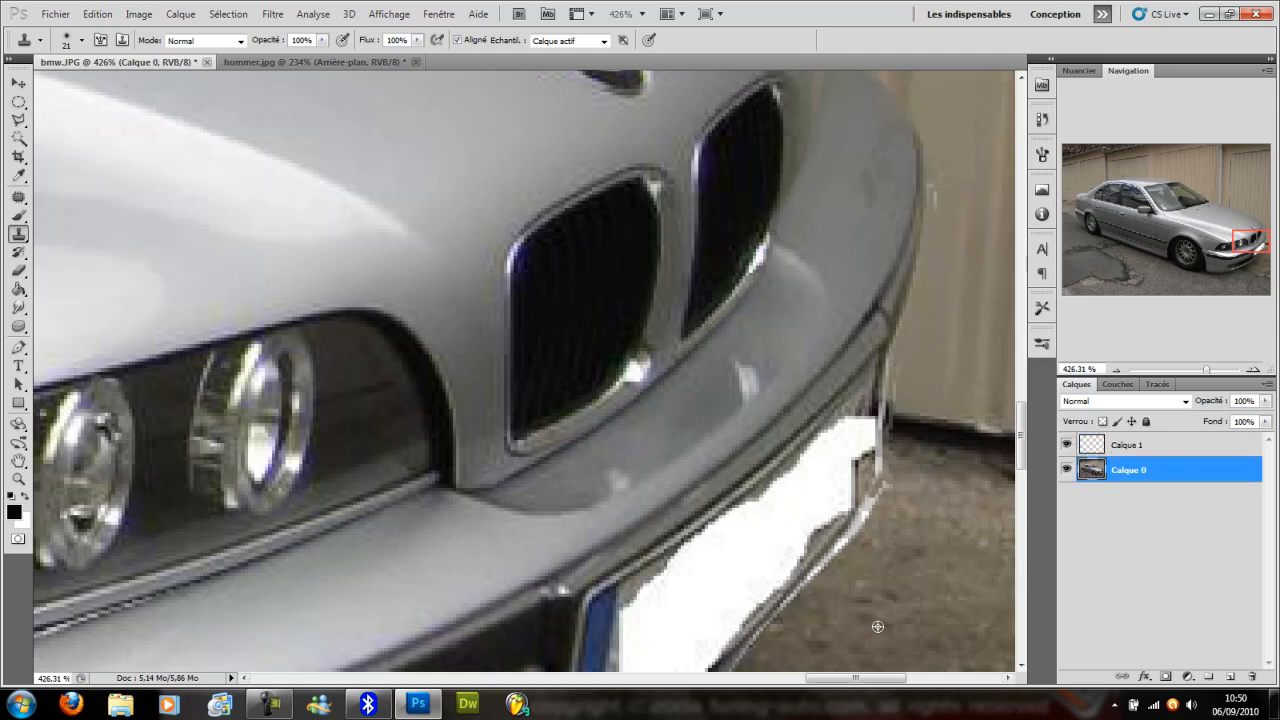
pyautogui.click(1130, 447)
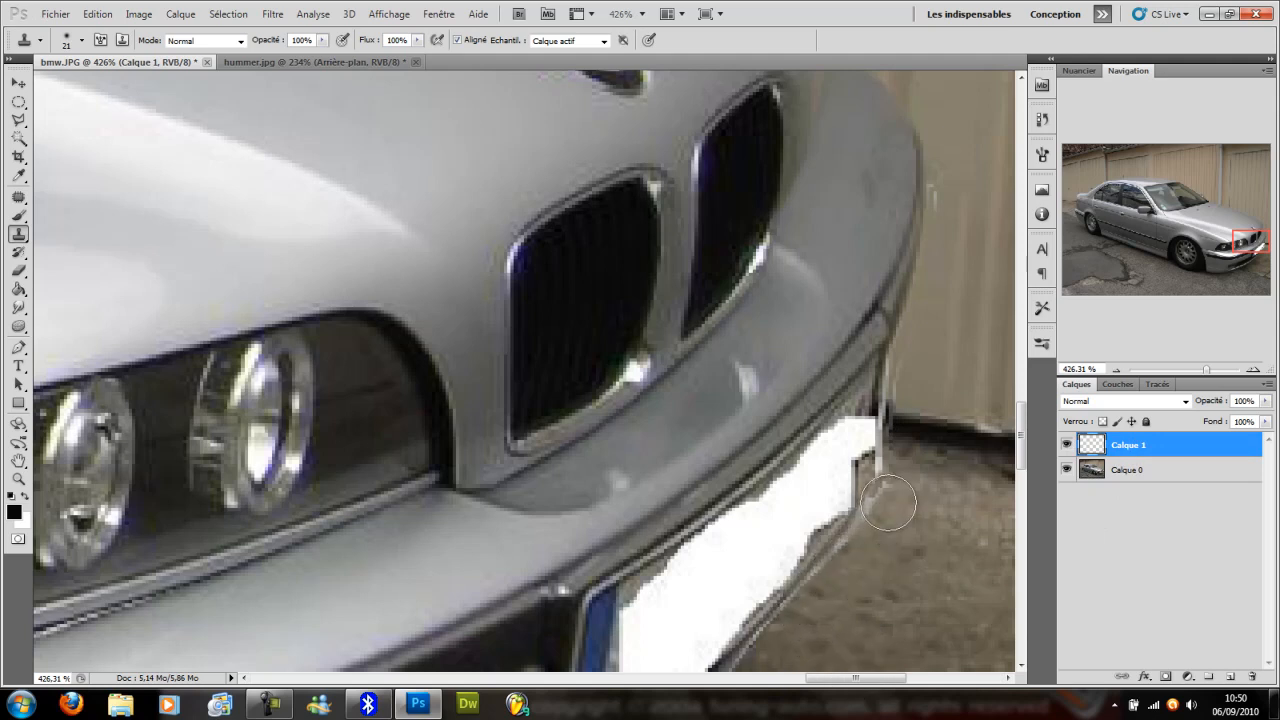
pyautogui.click(865, 525)
pyautogui.click(890, 500)
pyautogui.moveTo(900, 463); pyautogui.dragTo(893, 425)
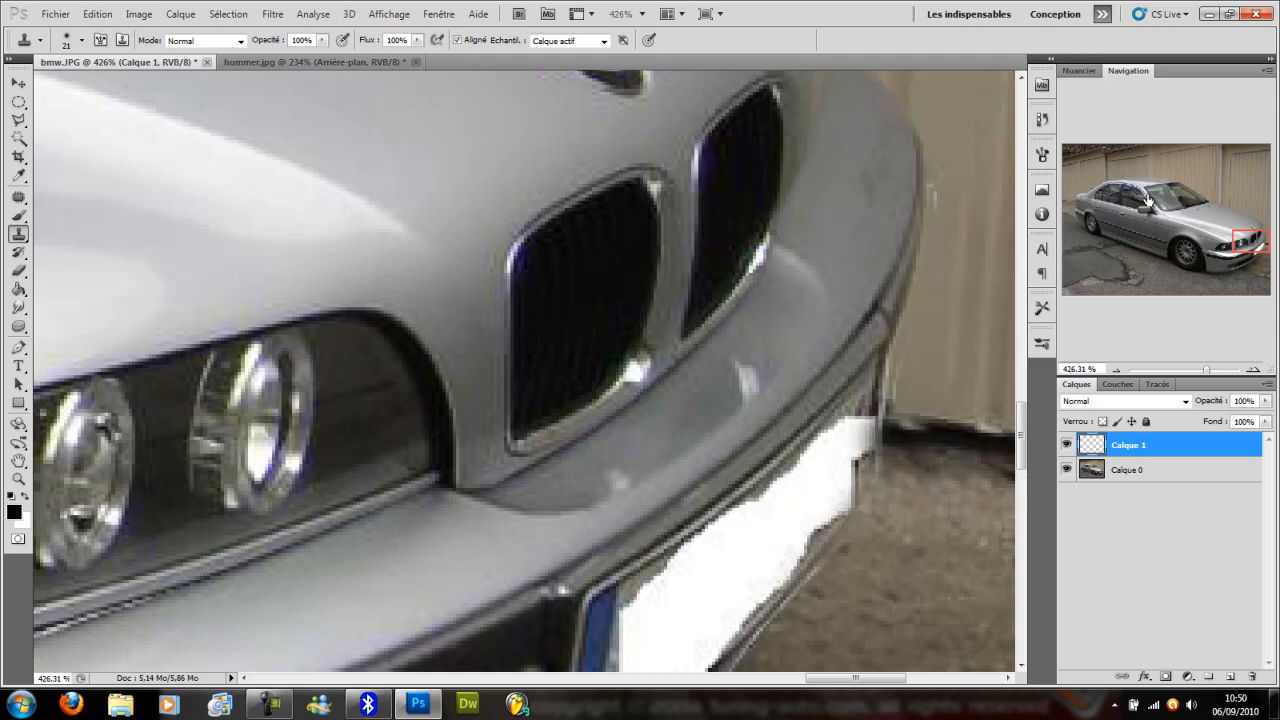
# Switch from the BMW's front wheel to the hummer.jpg document and frame its selected chrome rim
pyautogui.moveTo(1253, 242); pyautogui.dragTo(1188, 255)
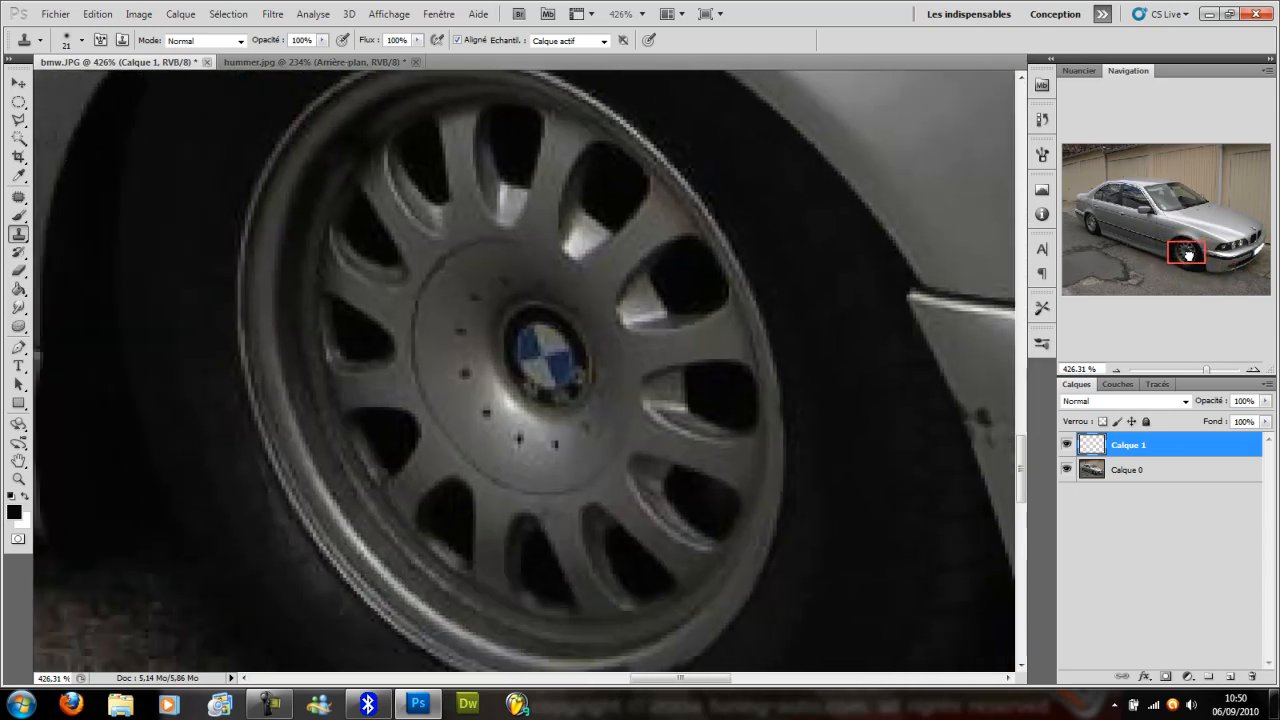
pyautogui.click(345, 62)
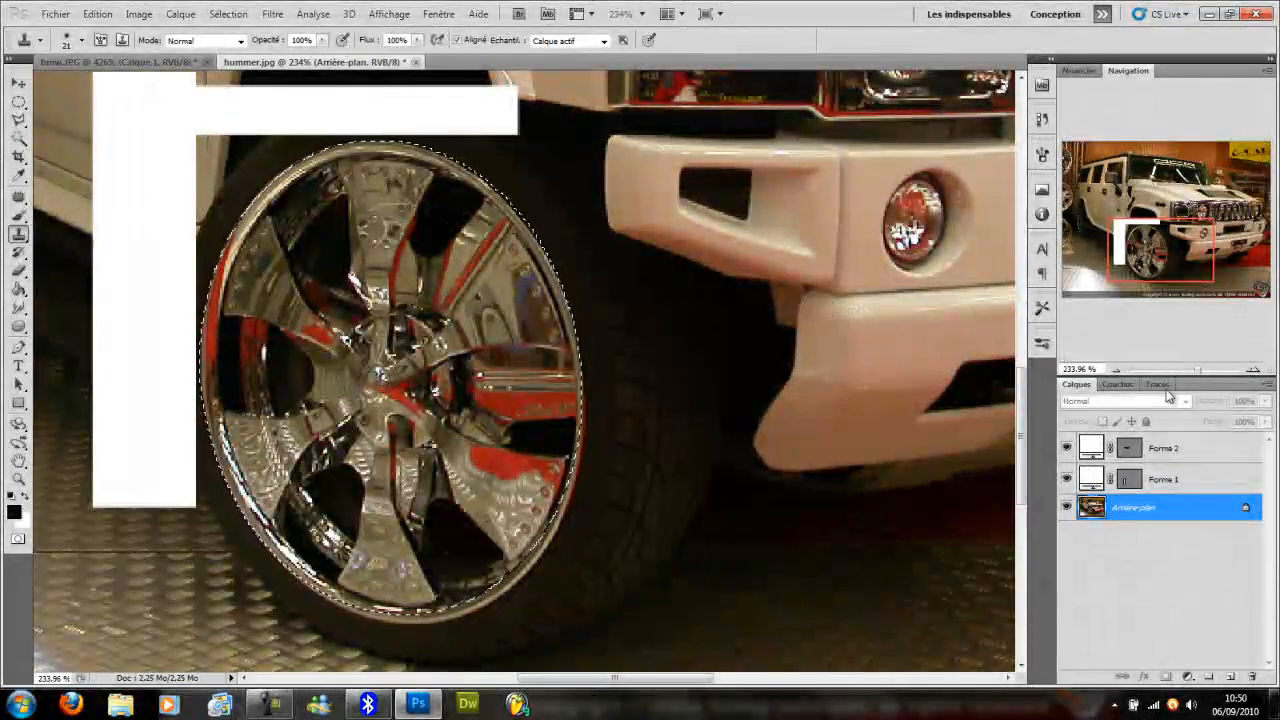
pyautogui.moveTo(1200, 370); pyautogui.dragTo(1198, 383)
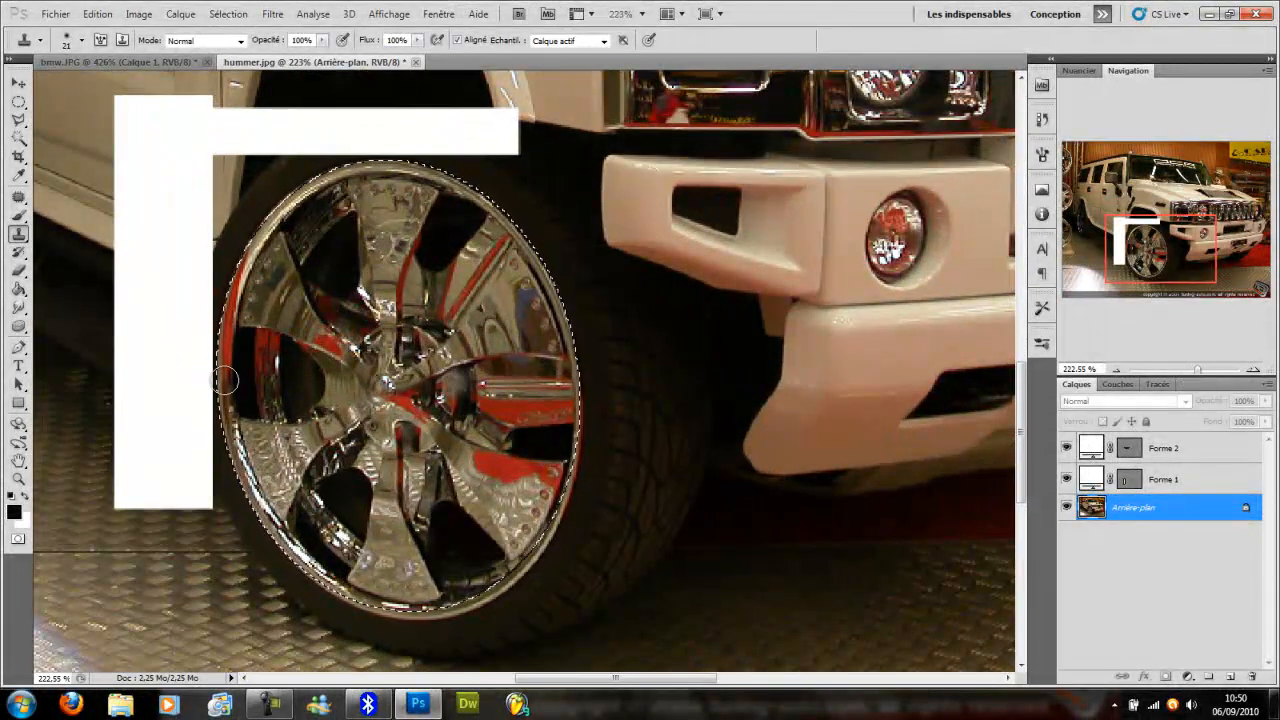
pyautogui.press('Delete')
pyautogui.hotkey('ctrl', 'd')
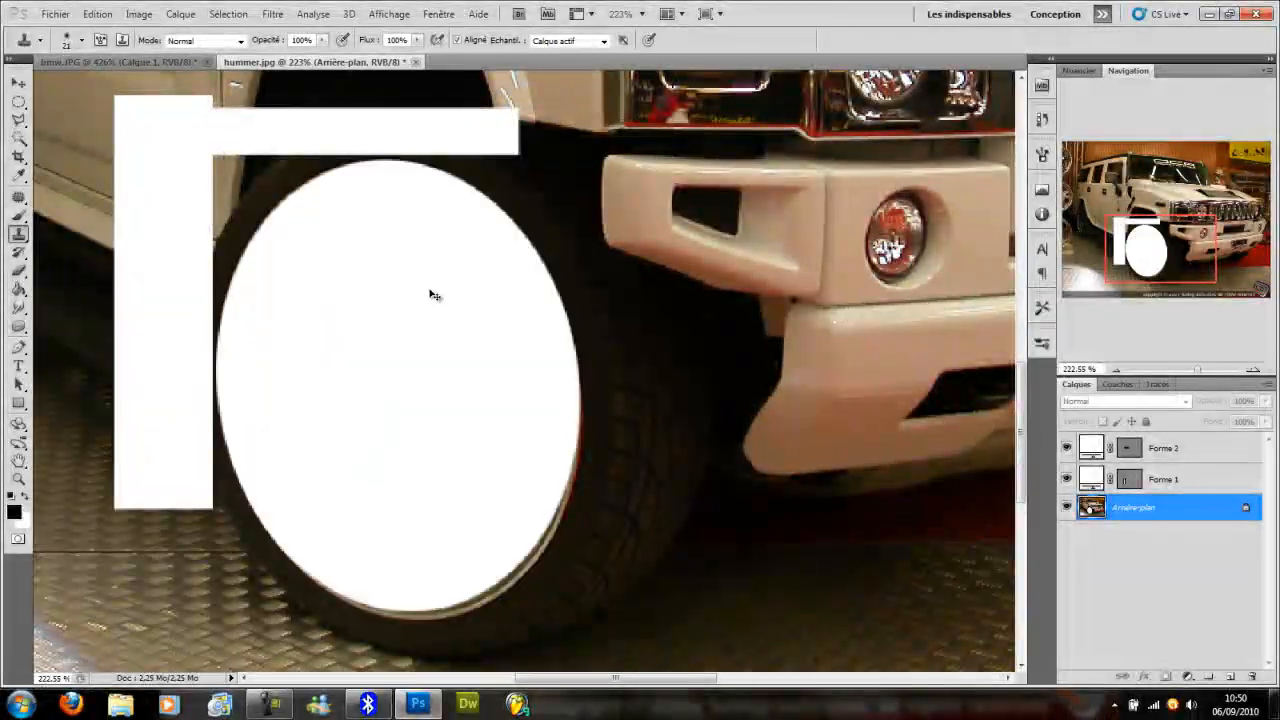
pyautogui.hotkey('ctrl', 'alt', 'z')
pyautogui.hotkey('ctrl', 'alt', 'z')
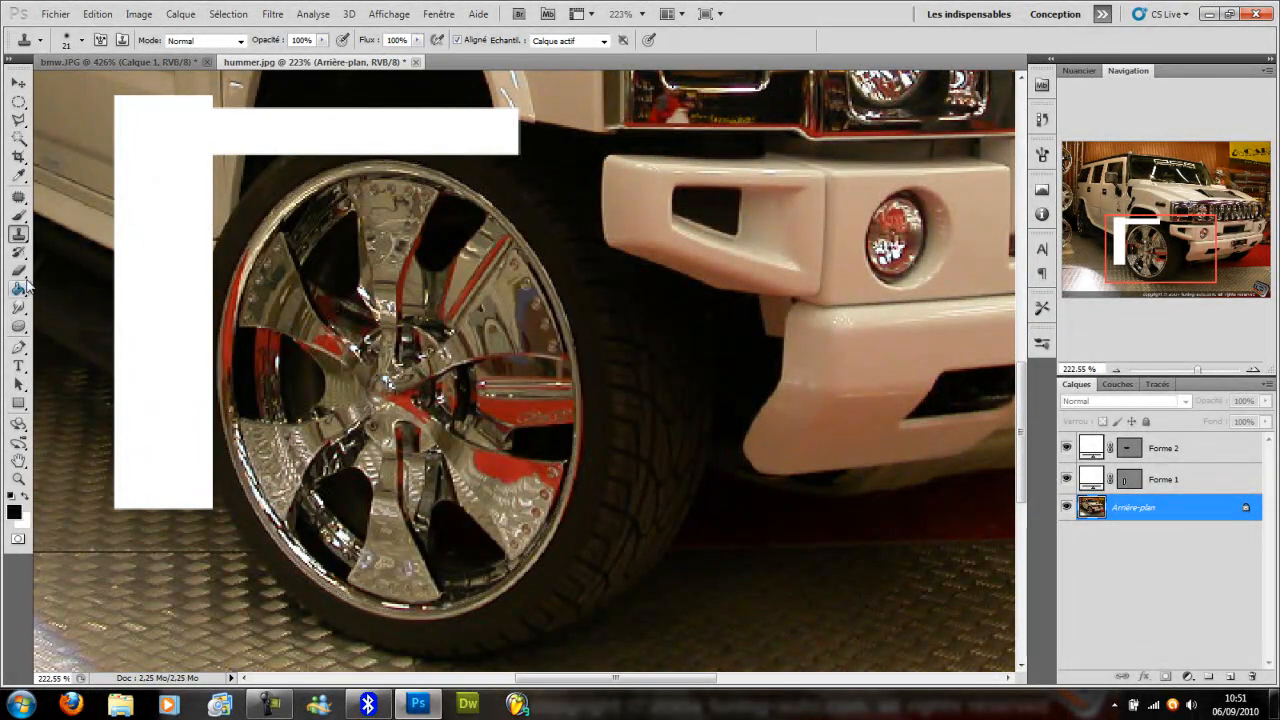
# Replace the shapes Forme 1 and Forme 2 with two black guide rectangles bordering the Hummer rim's left side and top edge
pyautogui.click(18, 401)
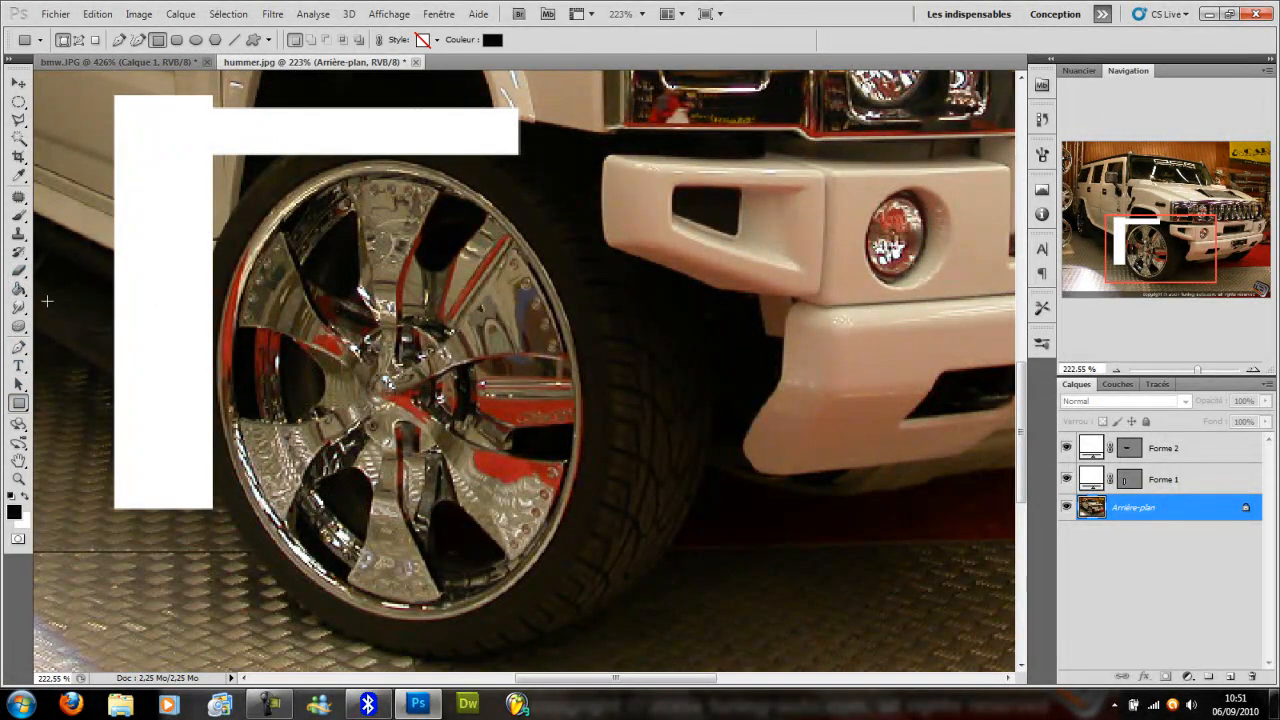
pyautogui.click(18, 404)
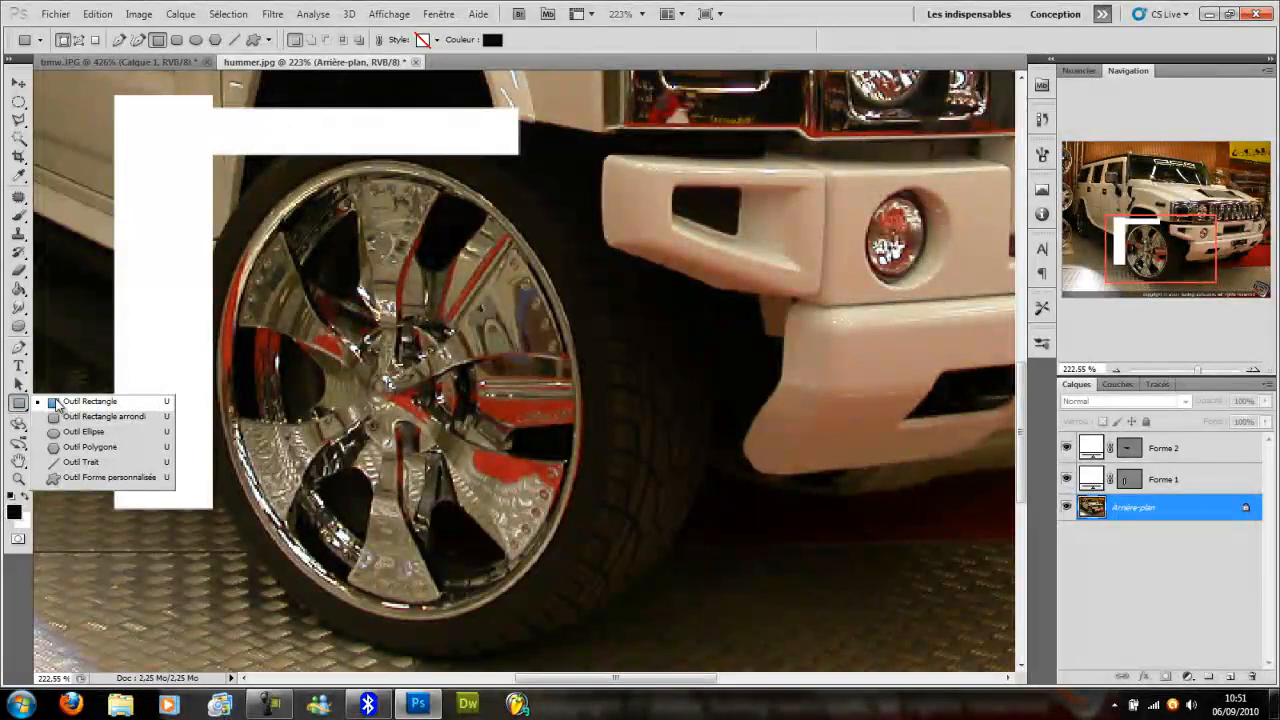
pyautogui.click(58, 404)
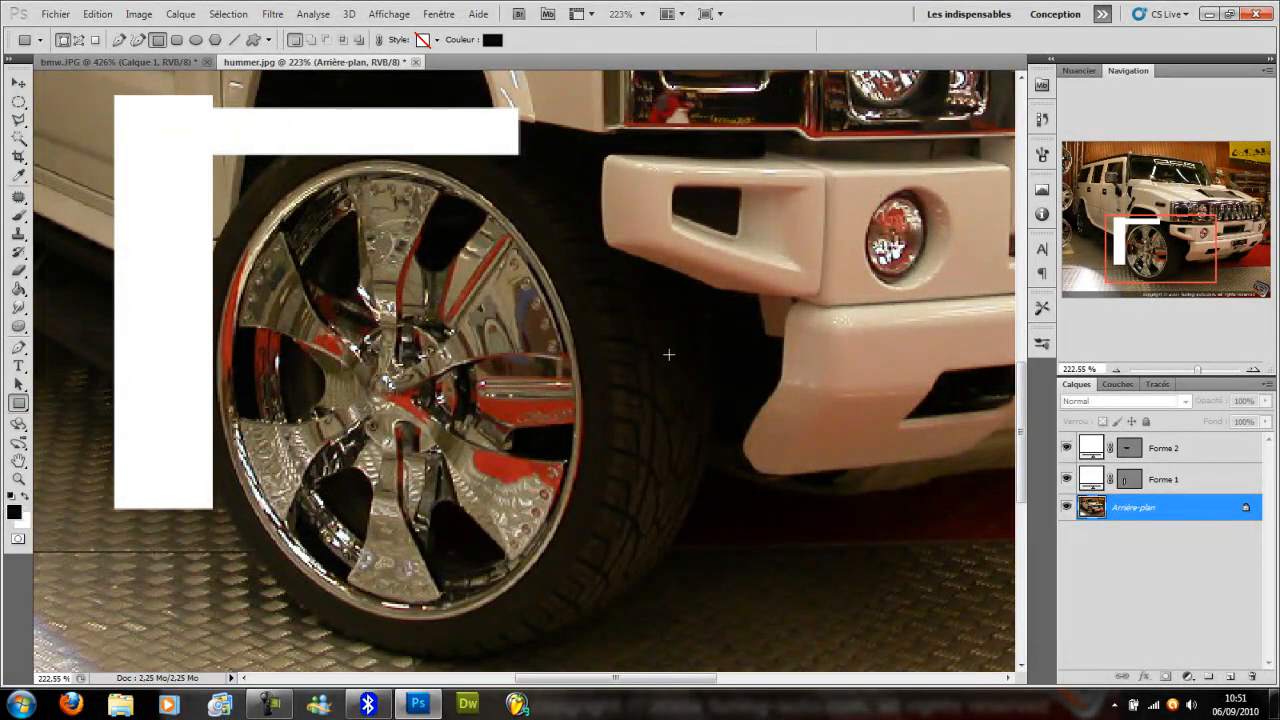
pyautogui.click(1200, 456)
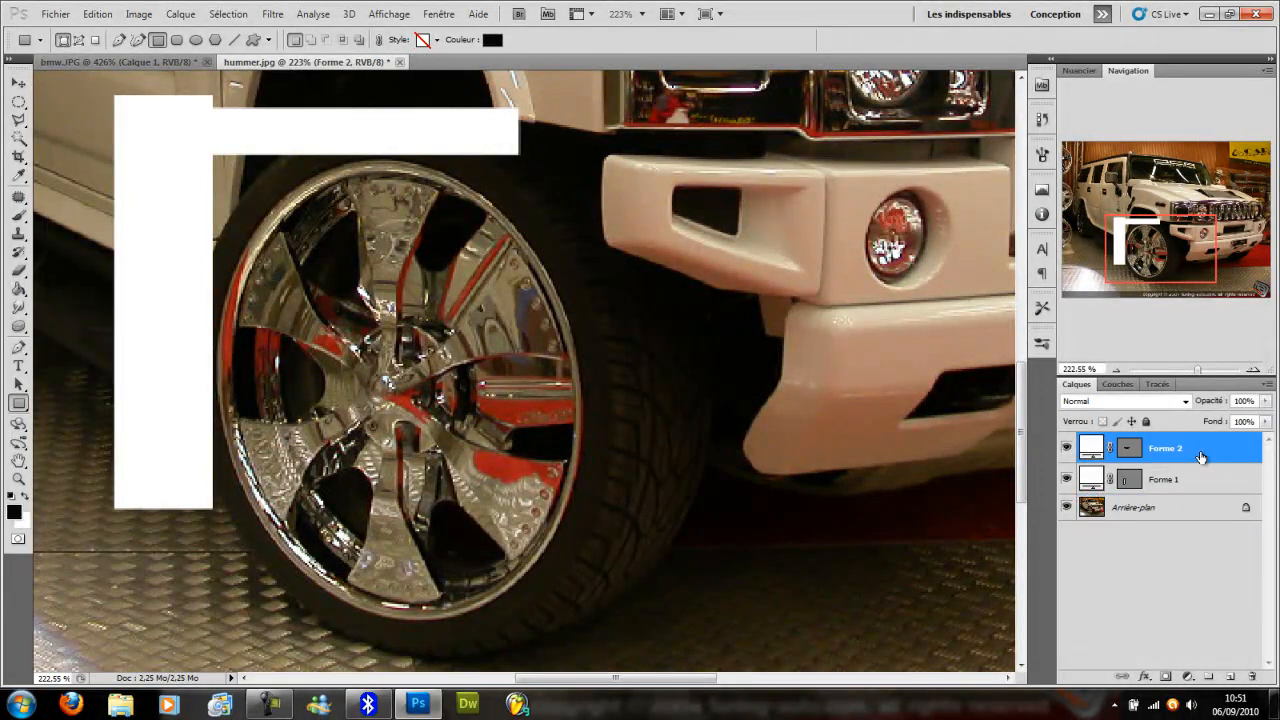
pyautogui.press('Delete')
pyautogui.press('Delete')
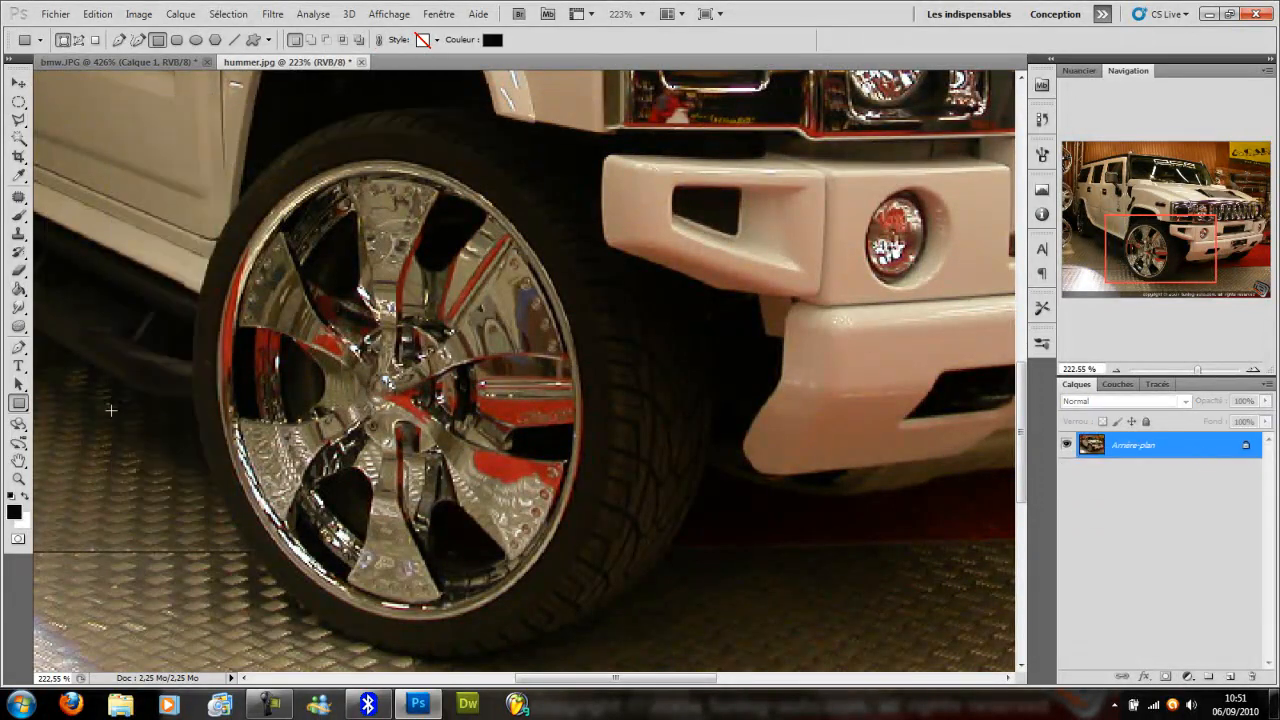
pyautogui.moveTo(93, 527); pyautogui.dragTo(216, 94)
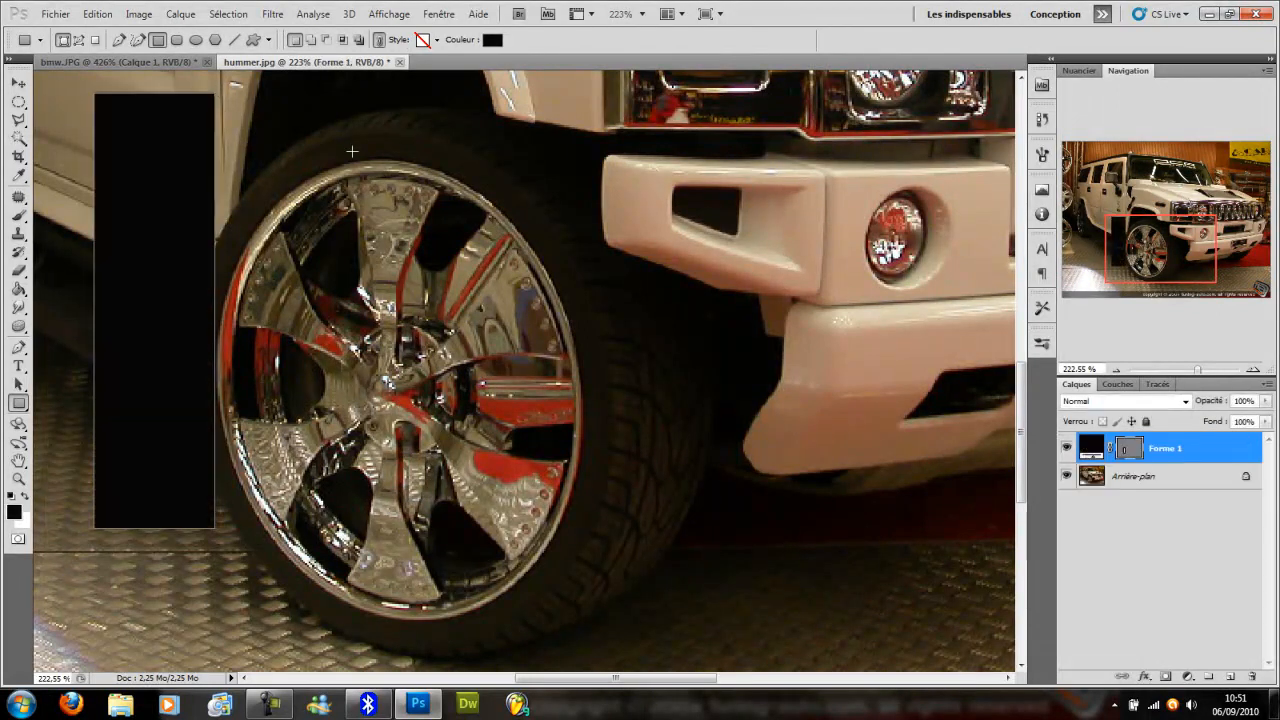
pyautogui.moveTo(487, 84); pyautogui.dragTo(209, 156)
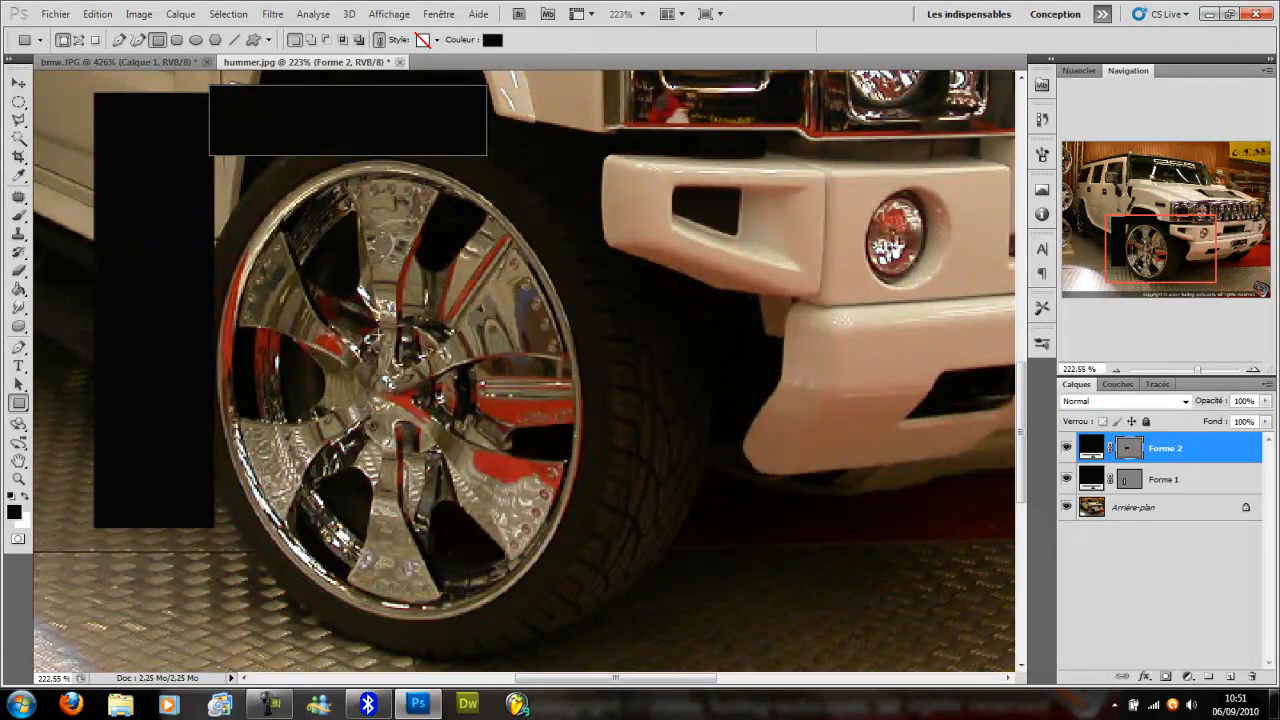
# Draw an elliptical selection around the Hummer's chrome rim on the Arrière-plan layer, starting from the corner where the guides meet
pyautogui.click(1152, 507)
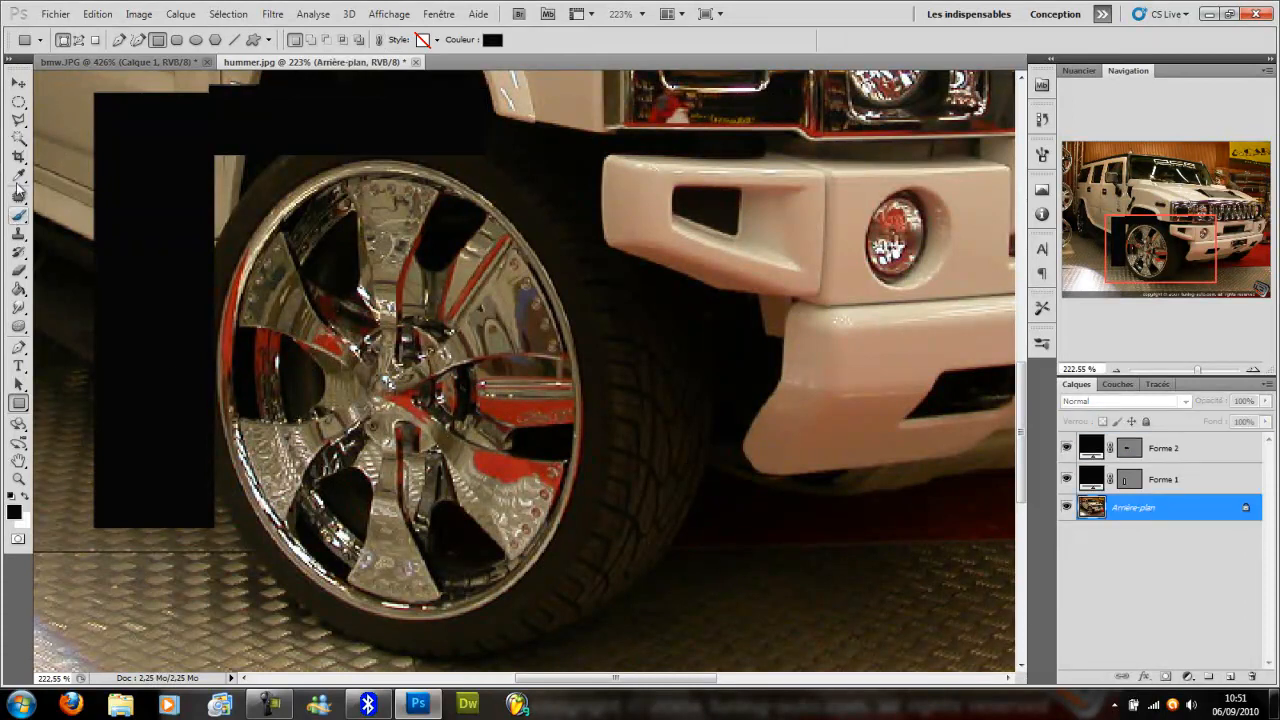
pyautogui.click(19, 103)
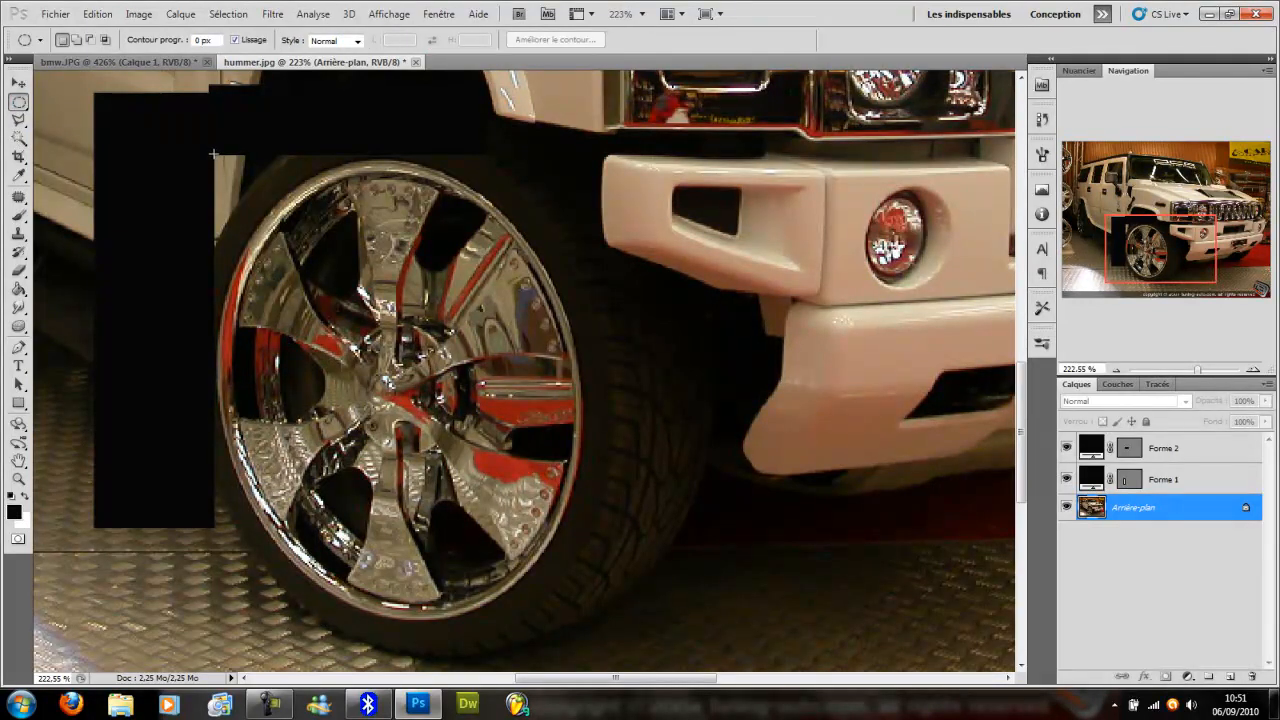
pyautogui.moveTo(562, 556); pyautogui.dragTo(582, 610)
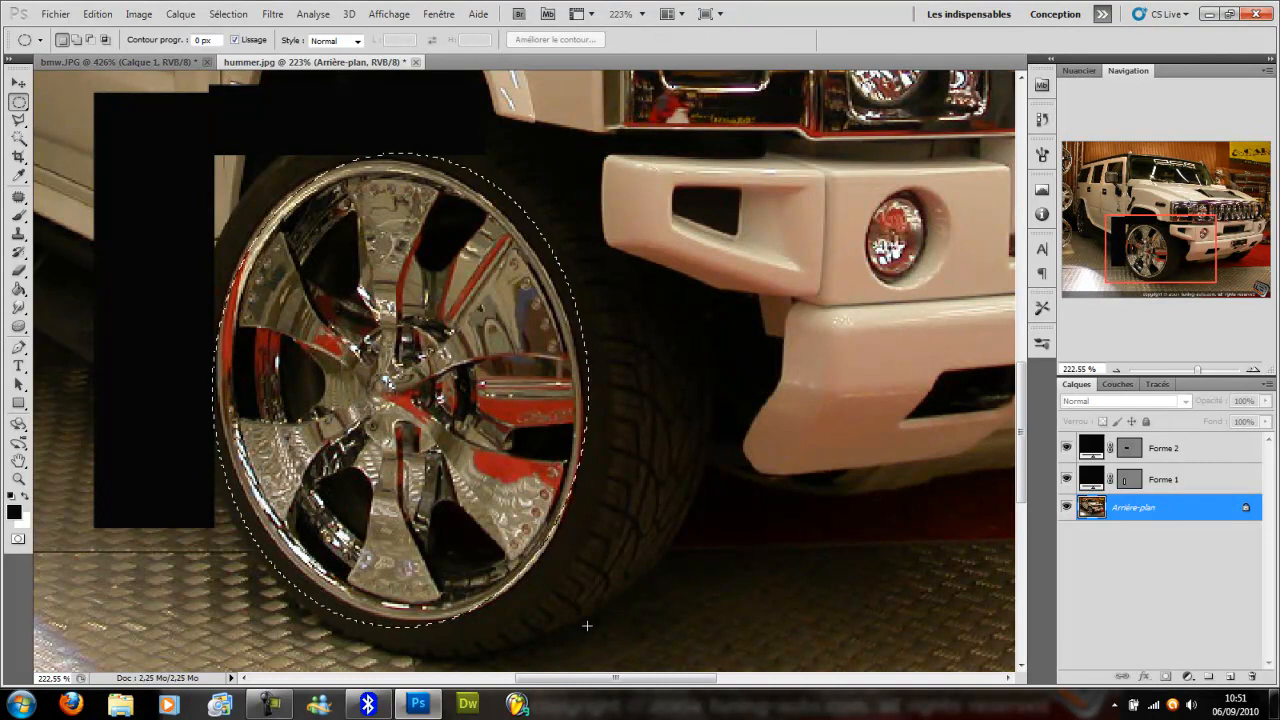
pyautogui.moveTo(587, 625); pyautogui.dragTo(587, 625)
# Transform the elliptical selection to hug the rim, about 95.04% wide and 98.48% high with a 0.69° horizontal skew
pyautogui.rightClick(448, 443)
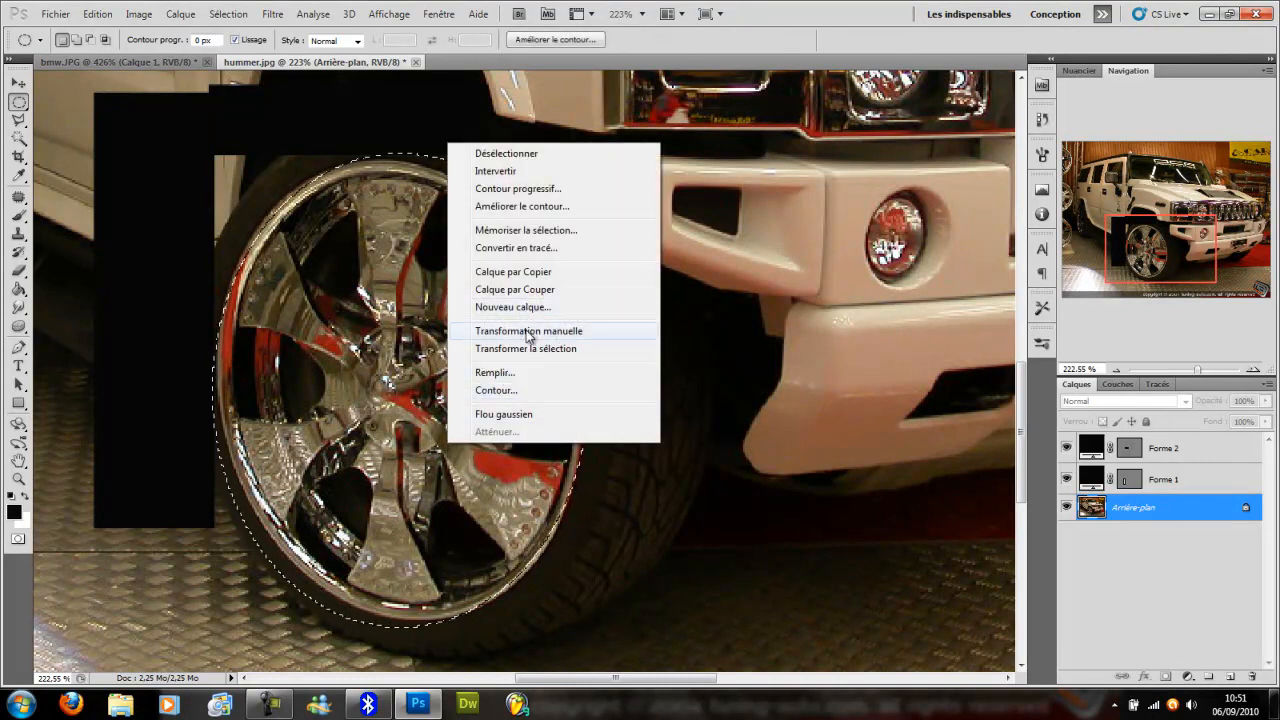
pyautogui.click(526, 348)
pyautogui.moveTo(591, 152); pyautogui.dragTo(571, 163)
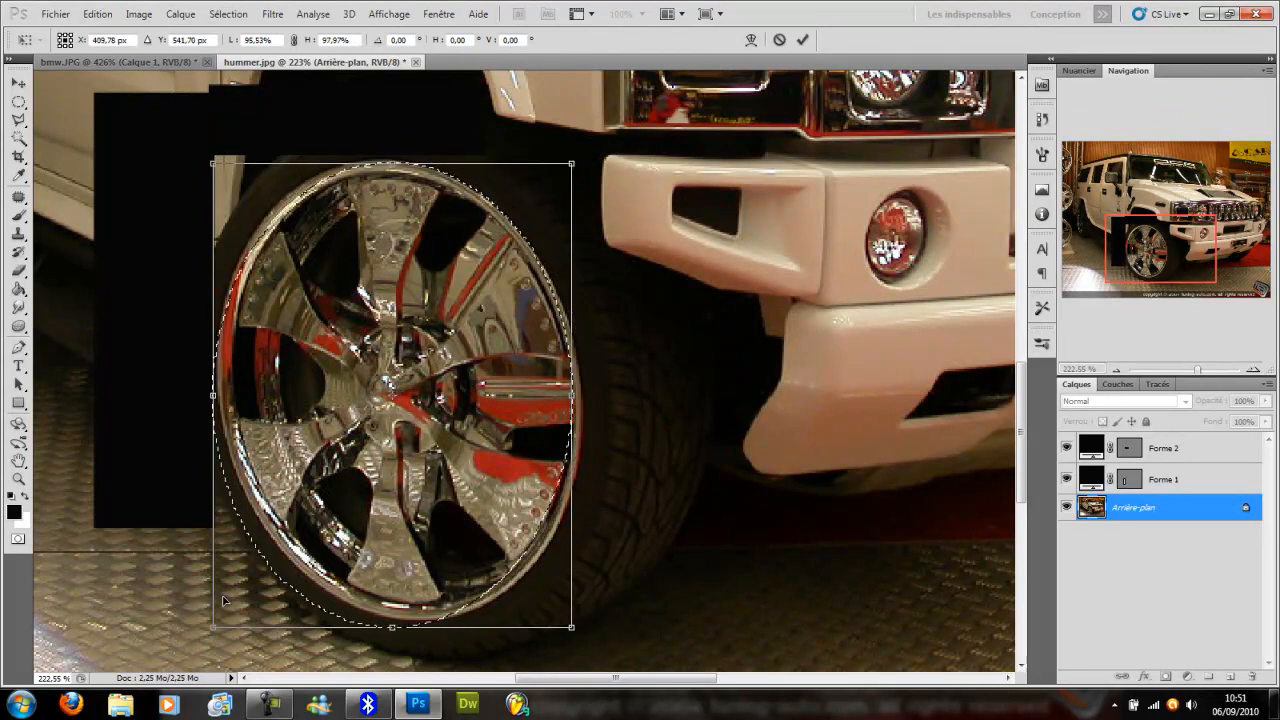
pyautogui.moveTo(214, 626); pyautogui.dragTo(226, 619)
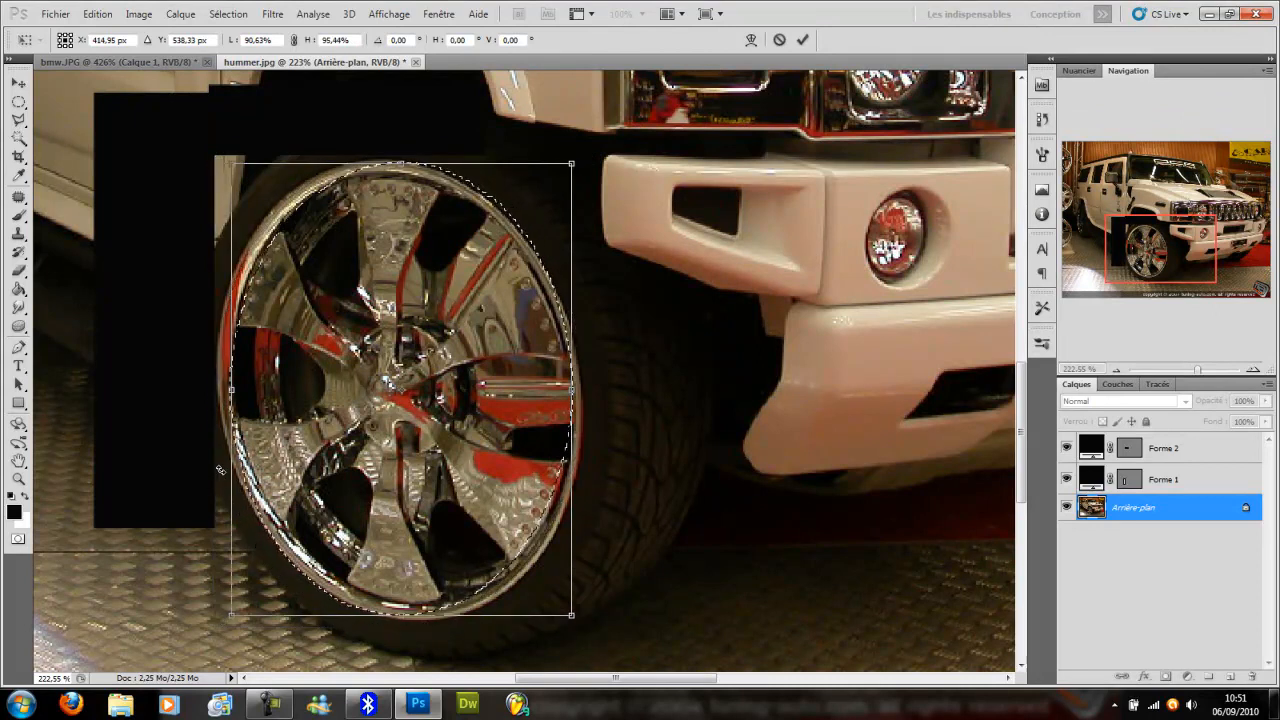
pyautogui.moveTo(231, 390); pyautogui.dragTo(216, 391)
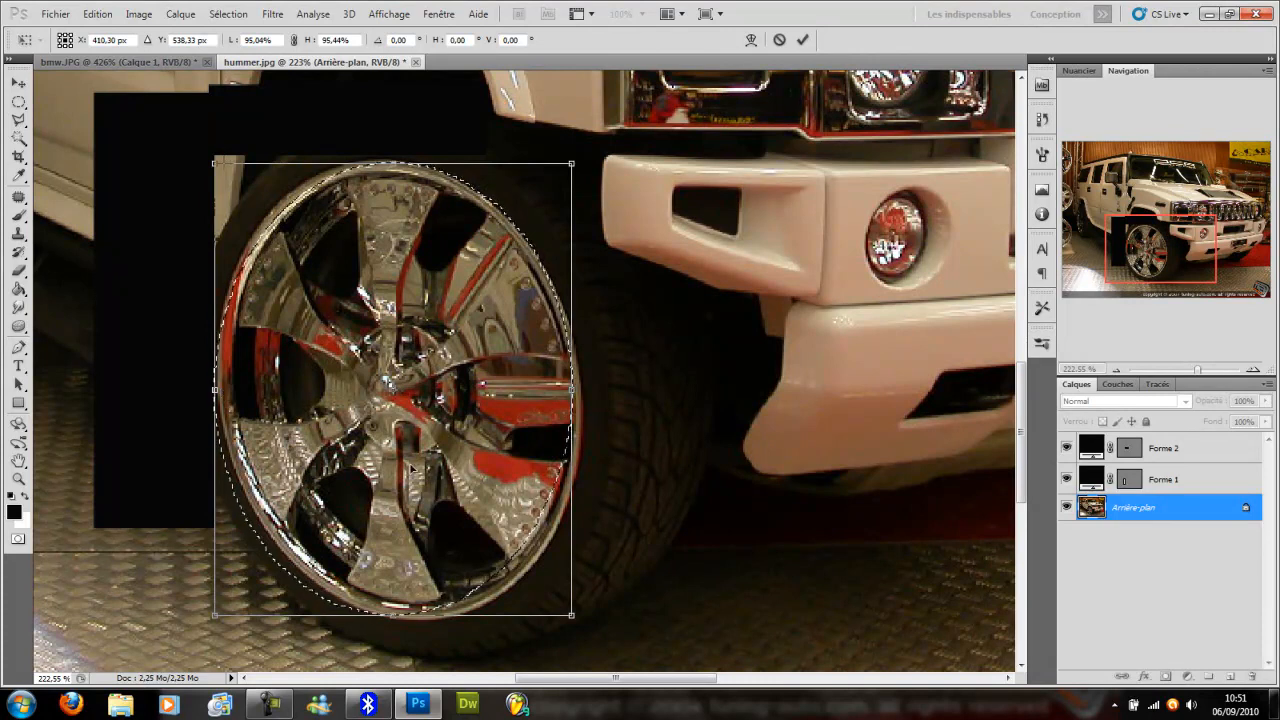
pyautogui.moveTo(214, 618); pyautogui.dragTo(228, 614)
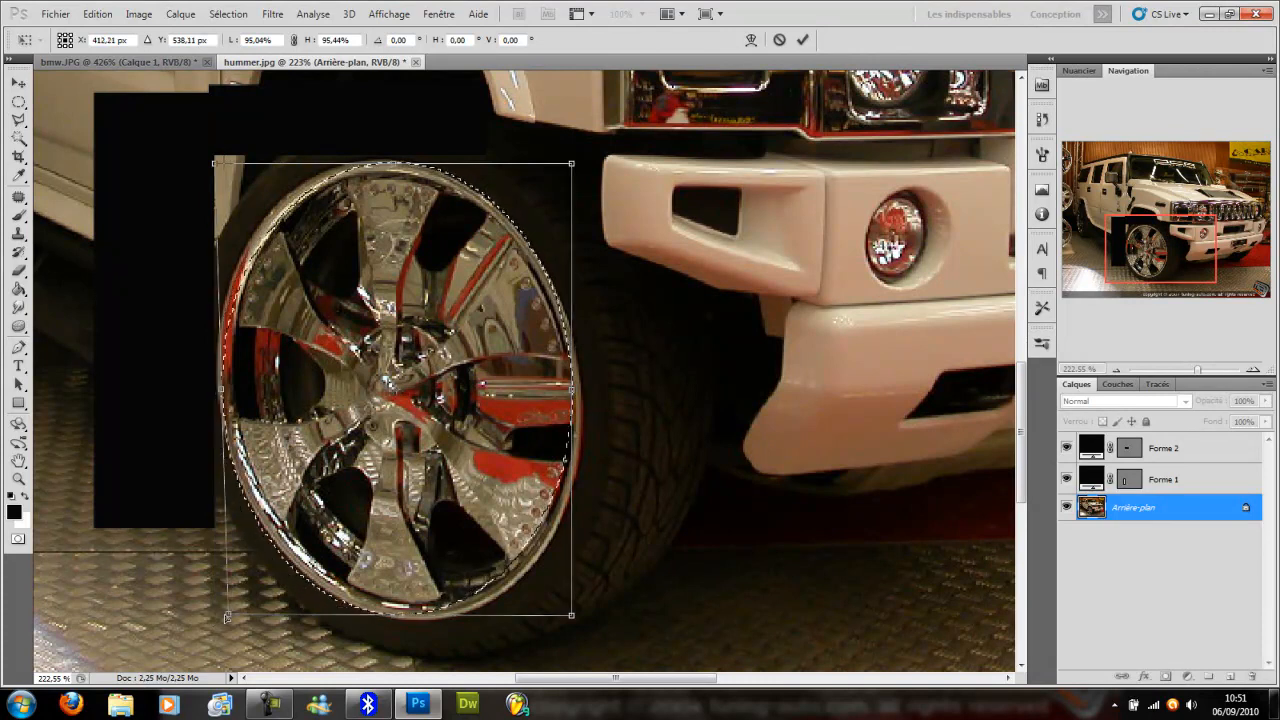
pyautogui.moveTo(573, 619); pyautogui.dragTo(580, 633)
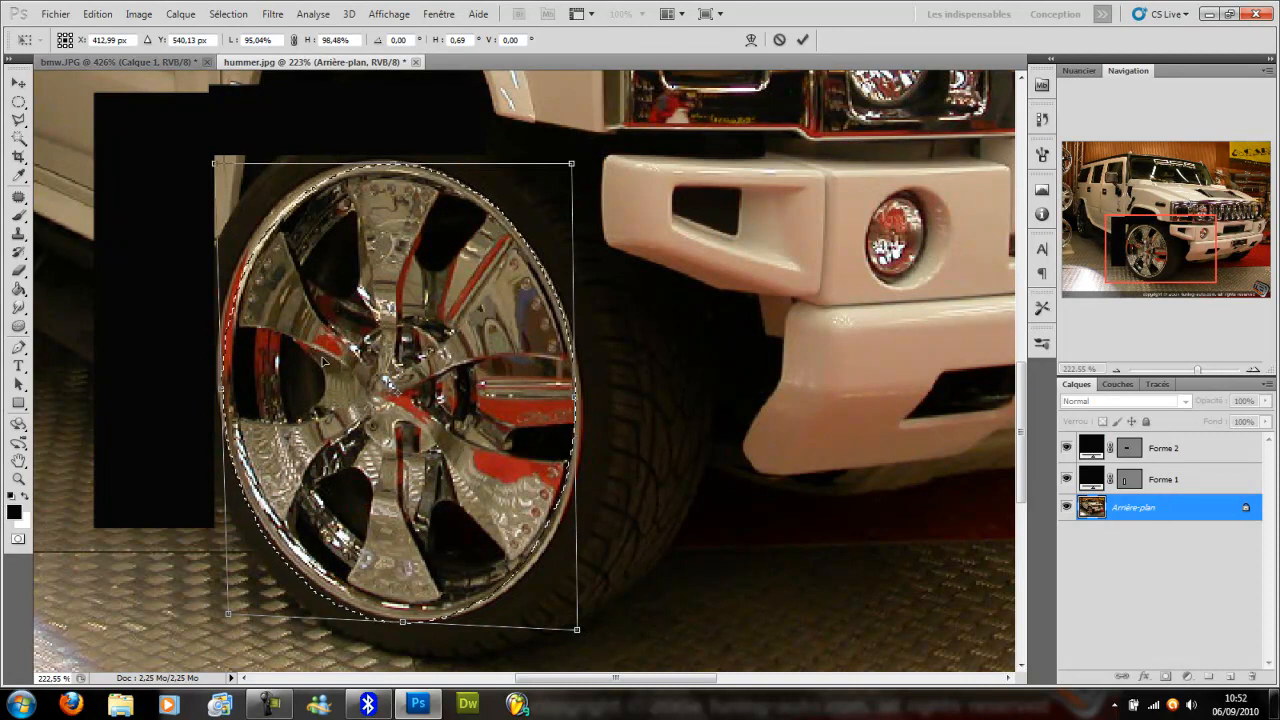
pyautogui.press('Return')
# Copy the selected Hummer rim into bmw.JPG as a new layer over the front wheel
pyautogui.click(161, 62)
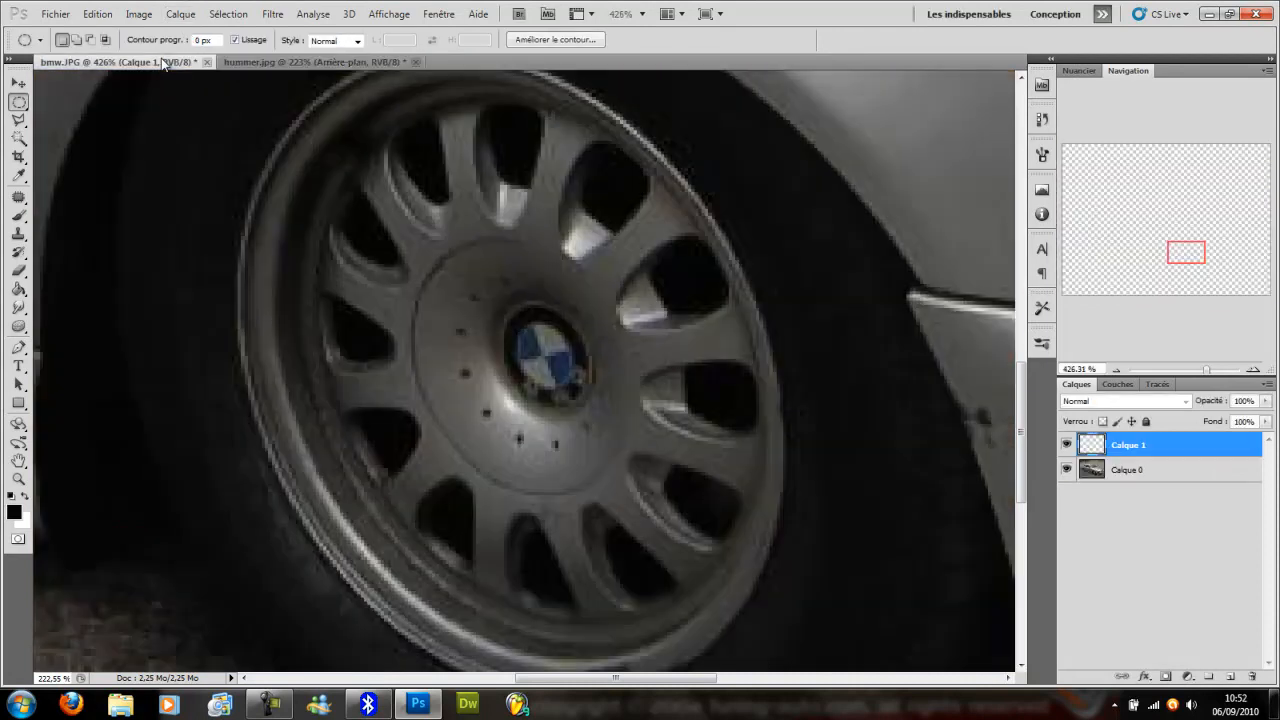
pyautogui.hotkey('ctrl', 'v')
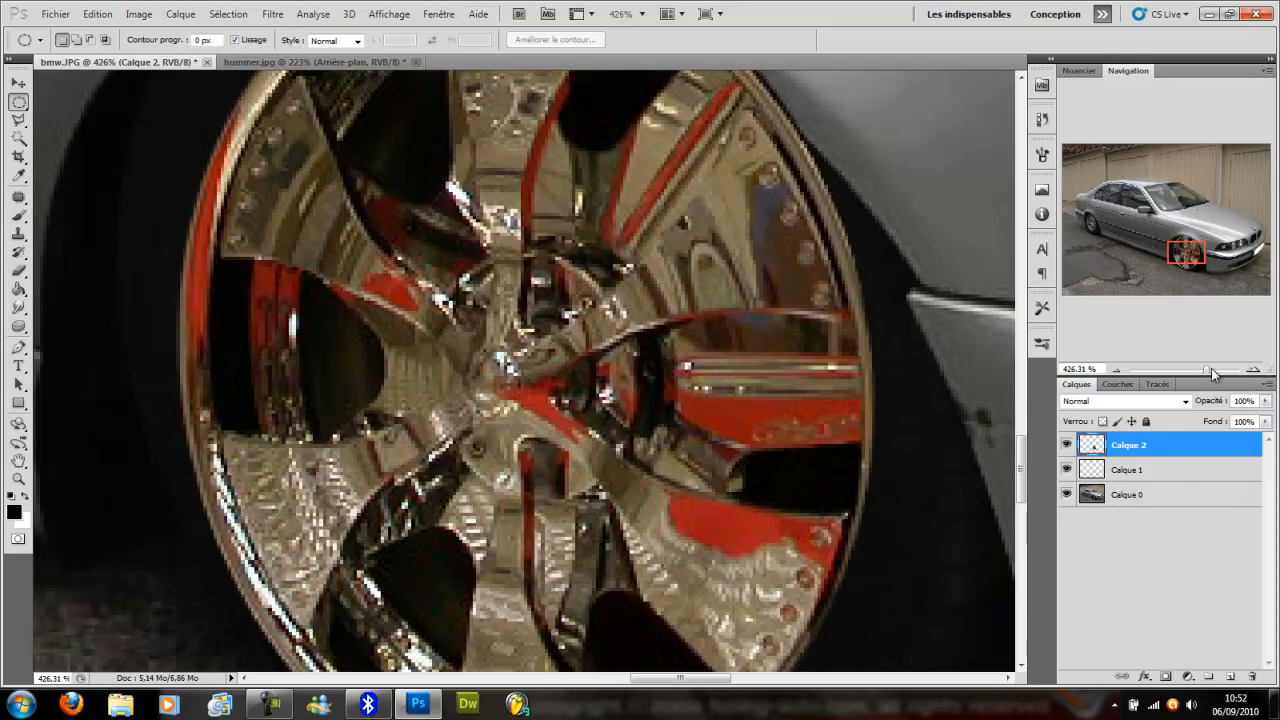
pyautogui.moveTo(1206, 370); pyautogui.dragTo(1202, 370)
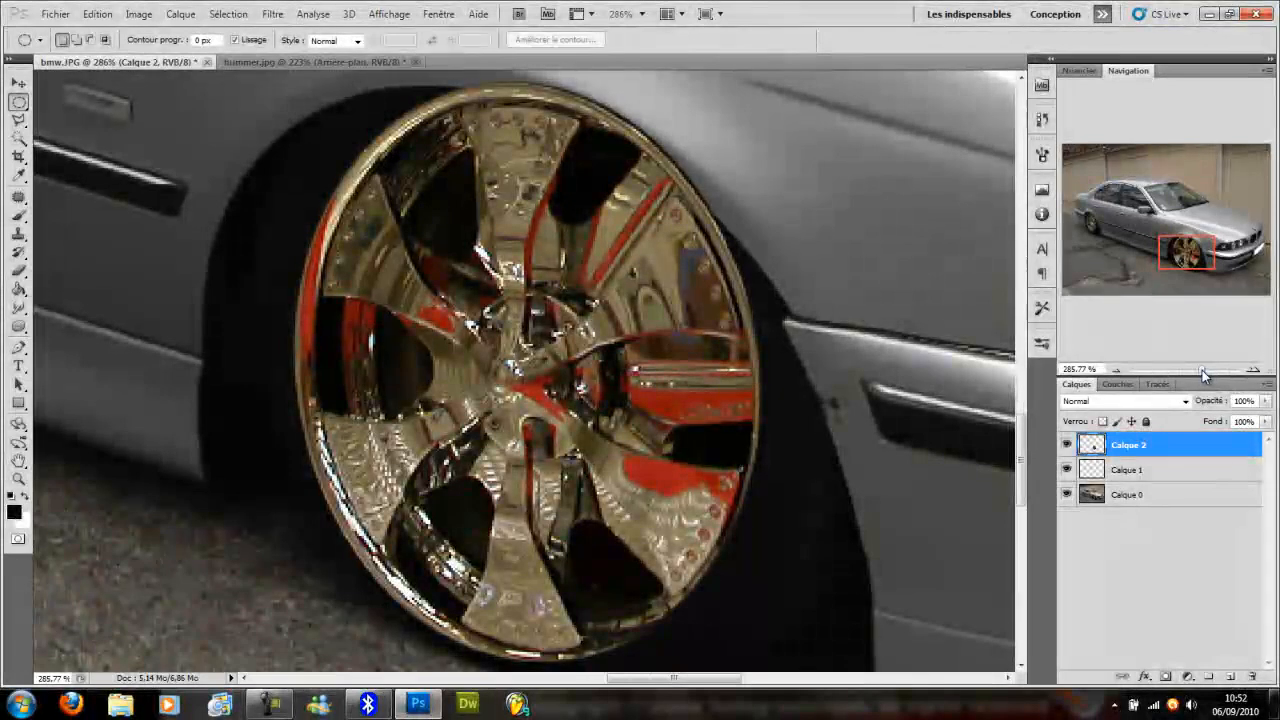
# Scale the rim on Calque 2 to about 68%, move it, and distort its corners to cover the BMW's front wheel rim
pyautogui.hotkey('ctrl', 't')
pyautogui.moveTo(762, 82); pyautogui.dragTo(590, 251)
pyautogui.moveTo(515, 411); pyautogui.dragTo(545, 300)
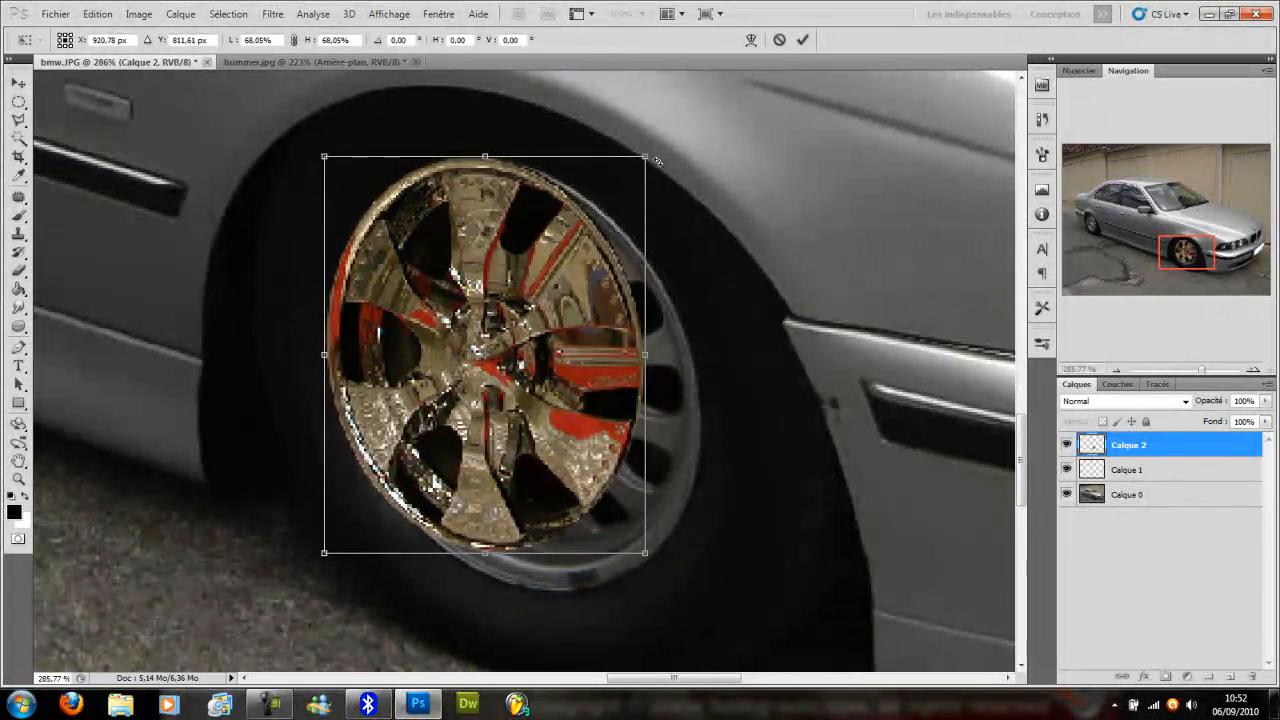
pyautogui.moveTo(648, 157); pyautogui.dragTo(668, 161)
pyautogui.moveTo(642, 561); pyautogui.dragTo(725, 628)
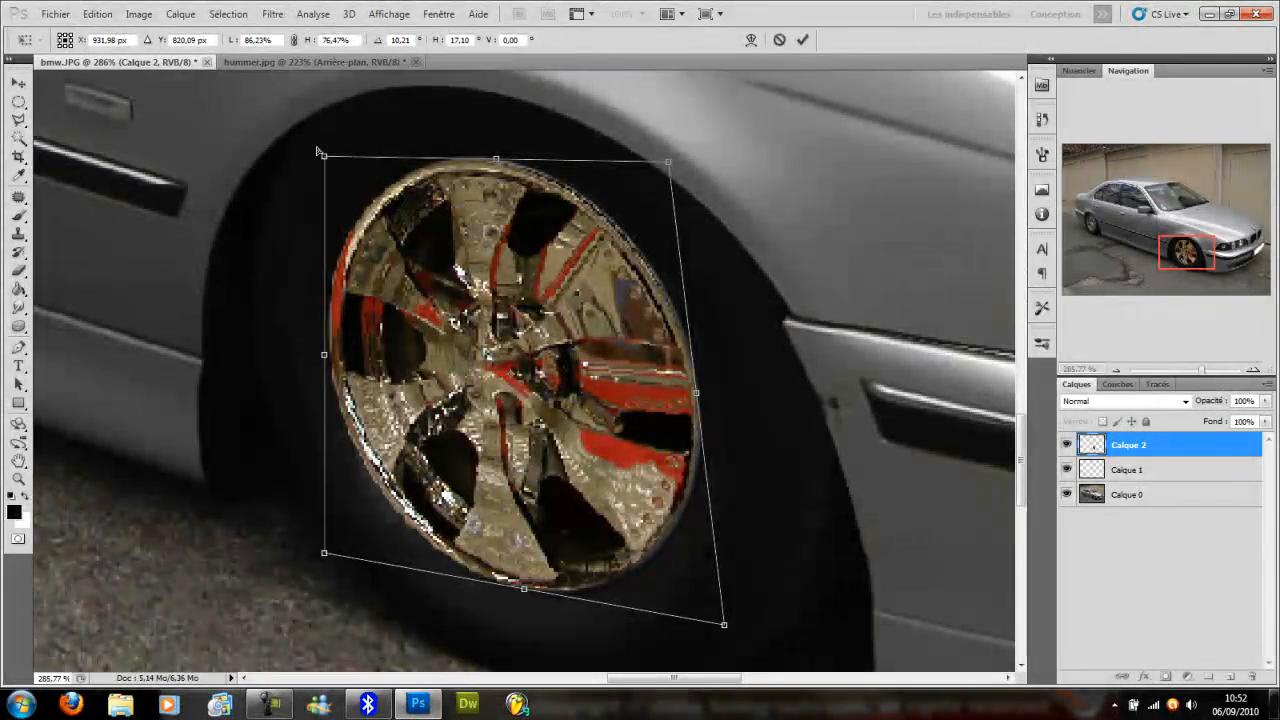
pyautogui.moveTo(324, 158); pyautogui.dragTo(306, 166)
pyautogui.moveTo(403, 271); pyautogui.dragTo(413, 268)
pyautogui.press('Return')
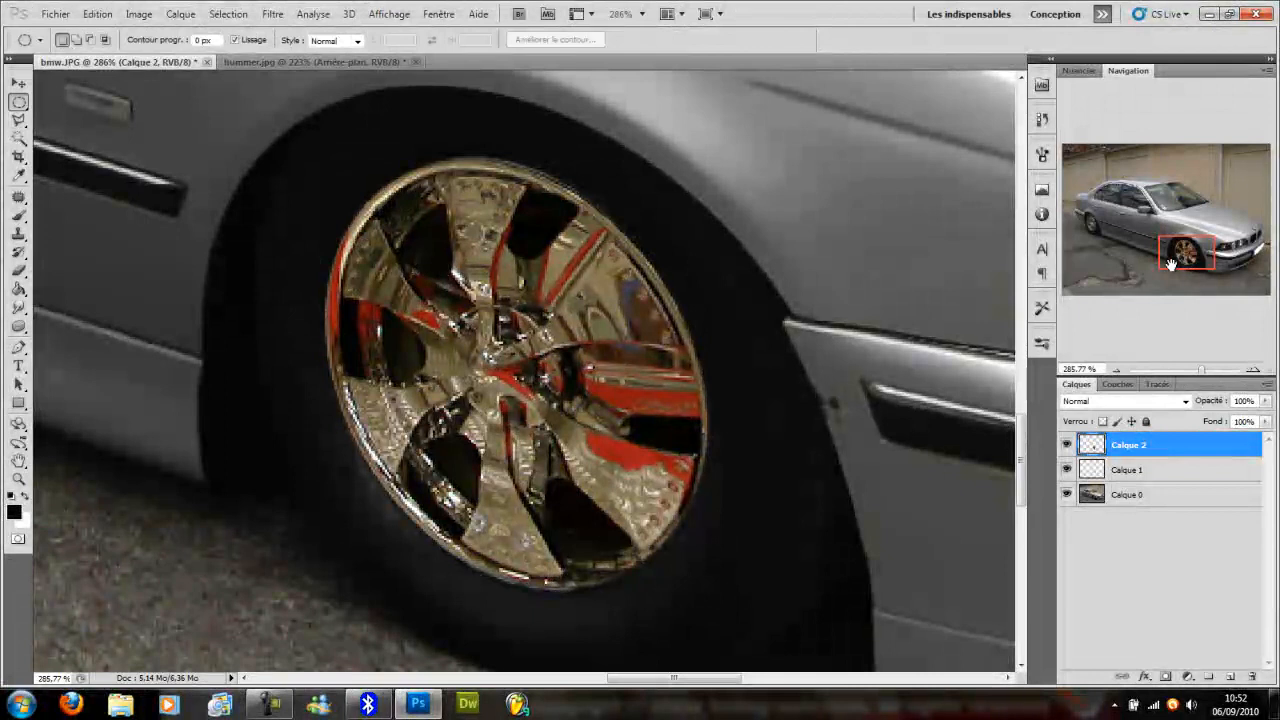
# Paste a second copy of the rim at the BMW's rear wheel, scaling it to about 35.87% and moving it over the original rim
pyautogui.moveTo(1222, 262); pyautogui.dragTo(1096, 226)
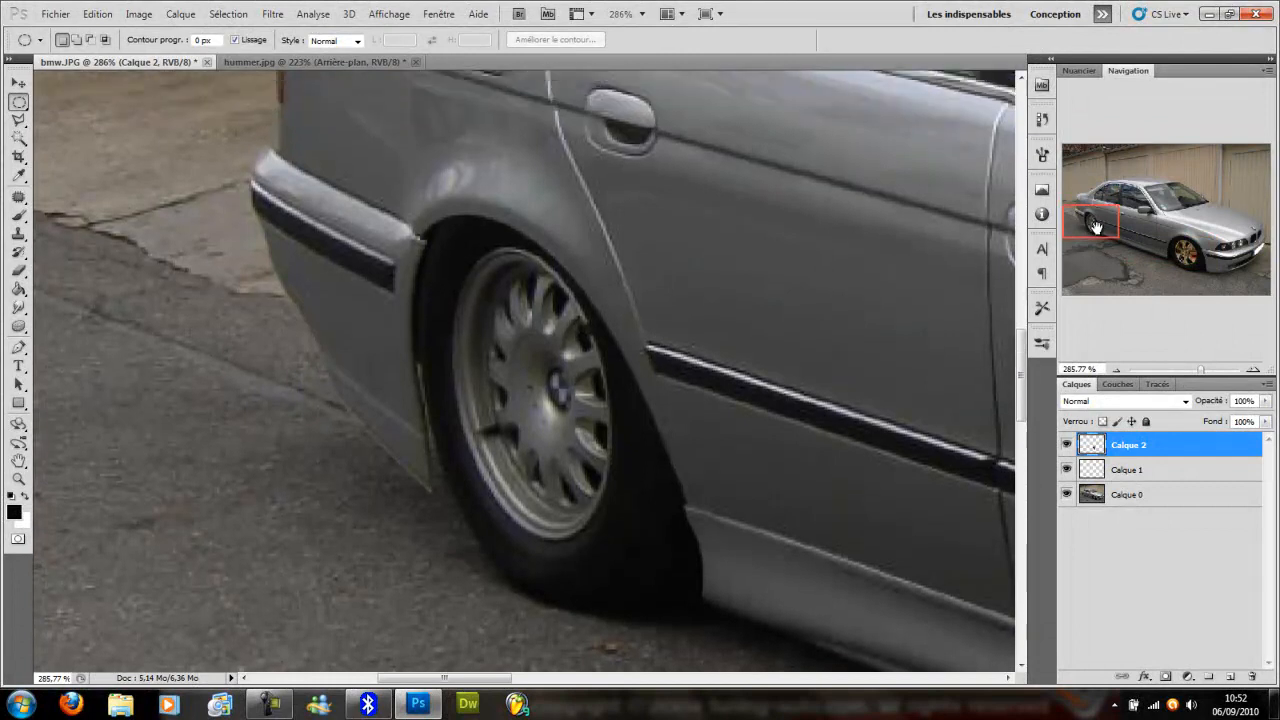
pyautogui.hotkey('ctrl', 'v')
pyautogui.hotkey('ctrl', 't')
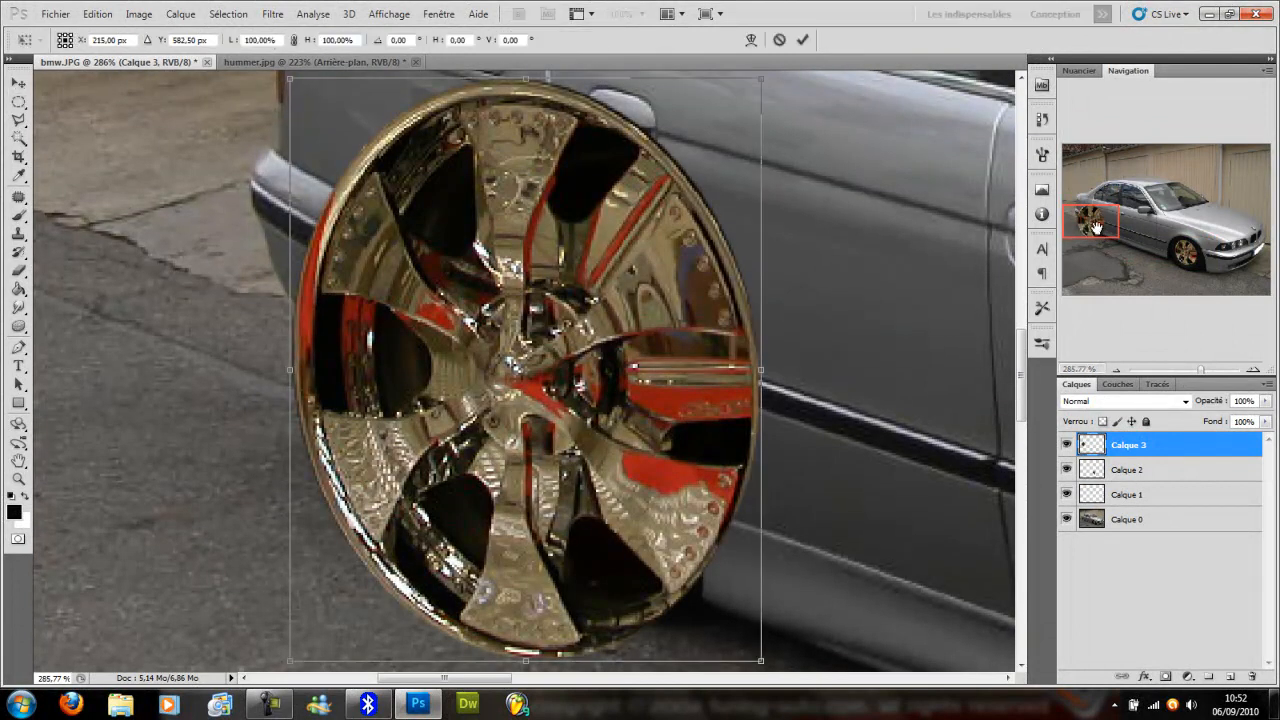
pyautogui.moveTo(762, 76); pyautogui.dragTo(514, 386)
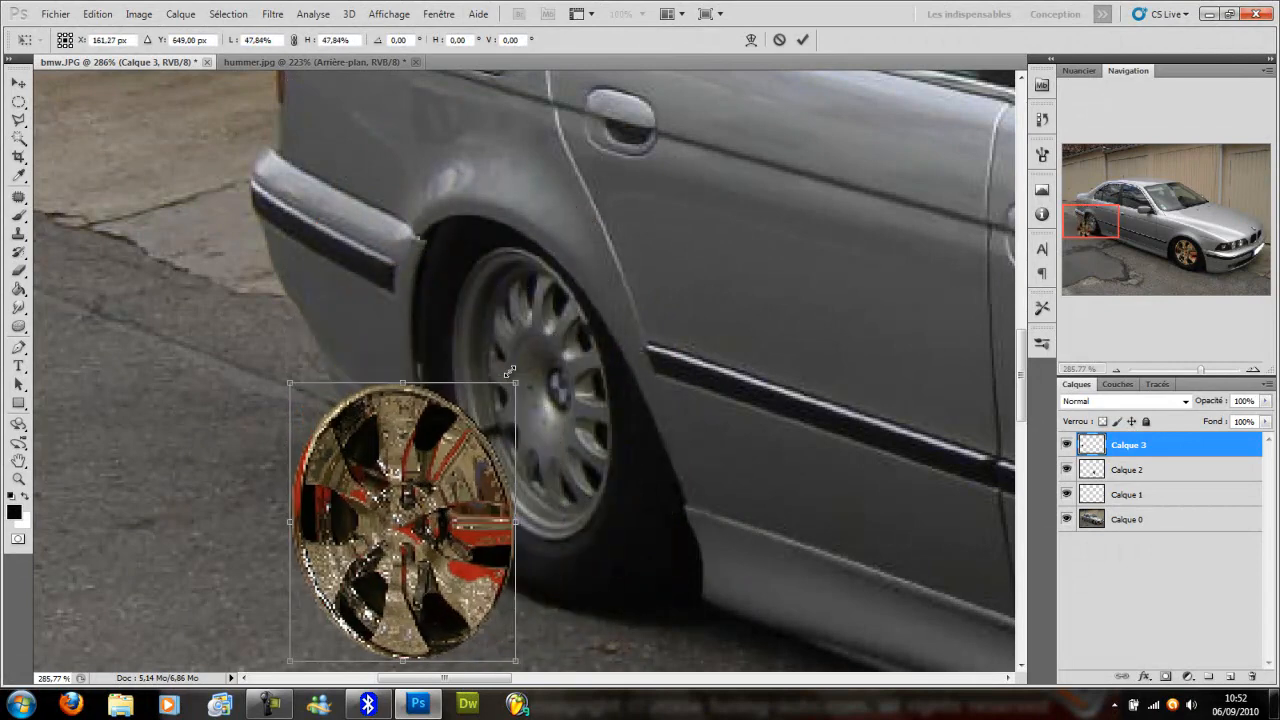
pyautogui.moveTo(490, 437); pyautogui.dragTo(591, 298)
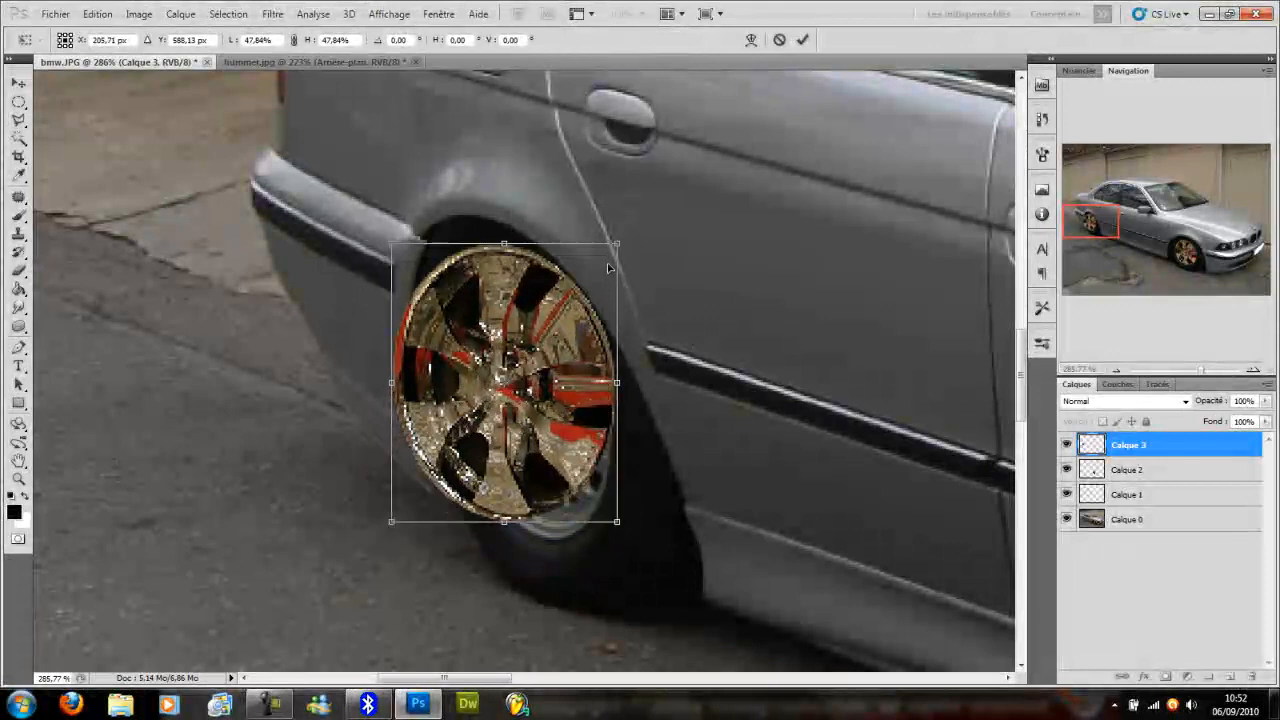
pyautogui.moveTo(616, 244); pyautogui.dragTo(564, 308)
pyautogui.moveTo(543, 363); pyautogui.dragTo(573, 303)
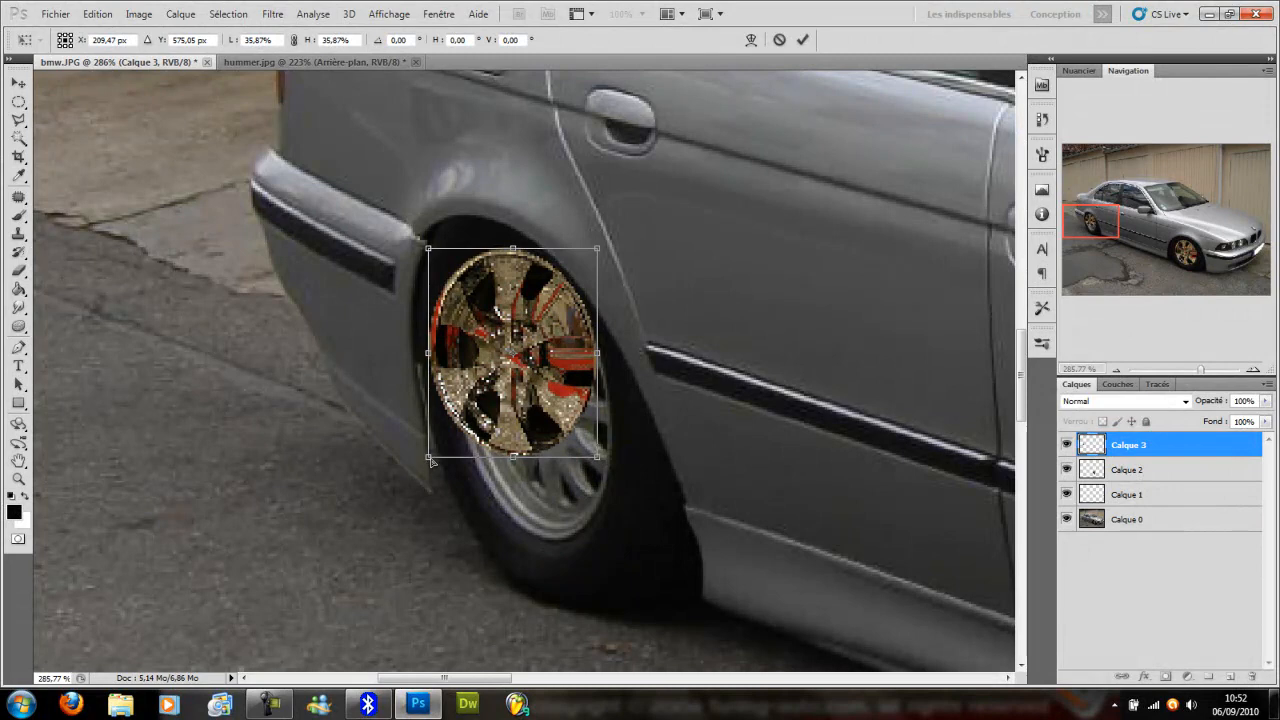
pyautogui.moveTo(521, 405); pyautogui.dragTo(535, 483)
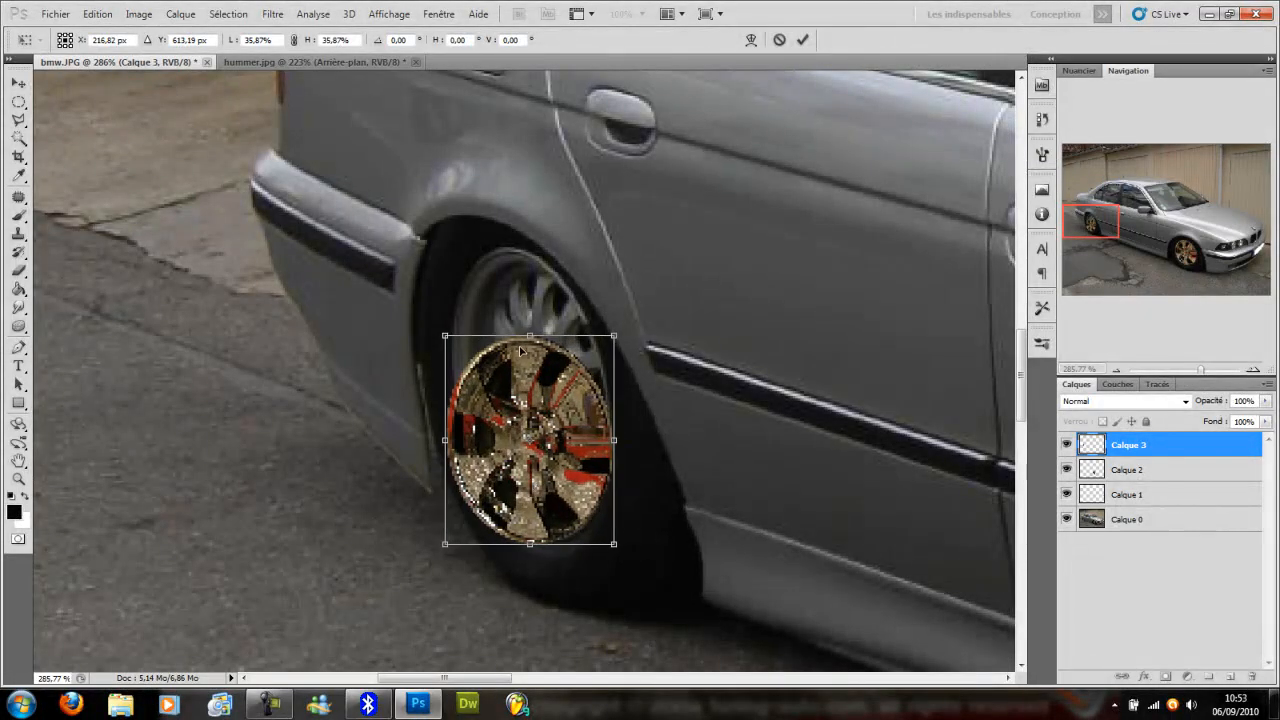
# Distort the second rim to fit the rear wheel, about 38.62% wide and 47.52% high, rotated 16.35° with a 17.14° horizontal skew
pyautogui.moveTo(530, 339); pyautogui.dragTo(430, 231)
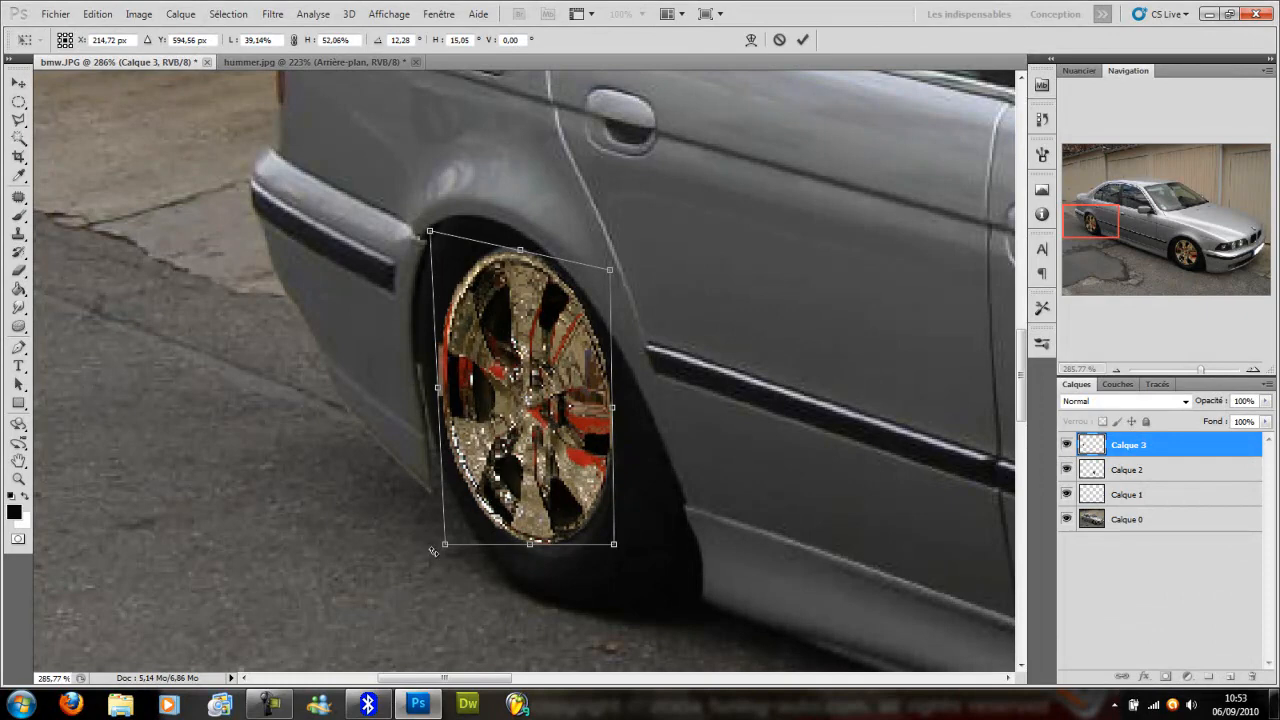
pyautogui.moveTo(445, 548); pyautogui.dragTo(437, 498)
pyautogui.moveTo(495, 432); pyautogui.dragTo(497, 448)
pyautogui.moveTo(524, 266); pyautogui.dragTo(524, 252)
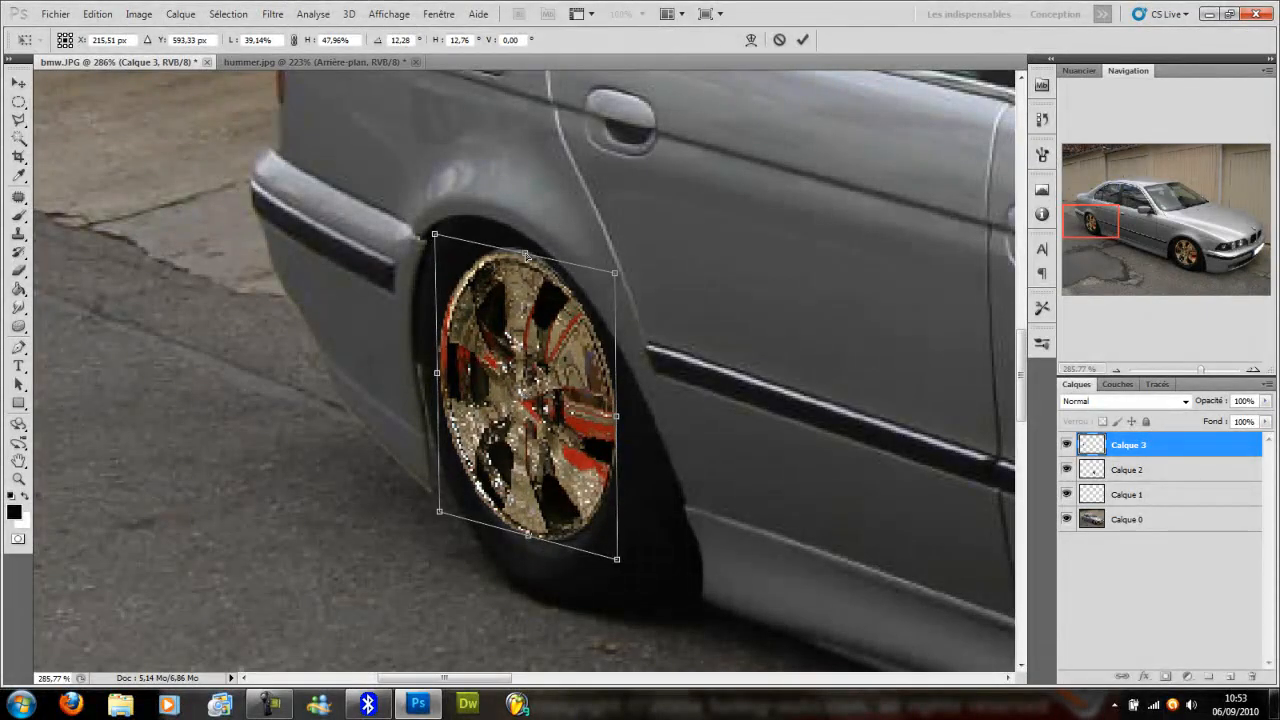
pyautogui.moveTo(619, 413); pyautogui.dragTo(613, 423)
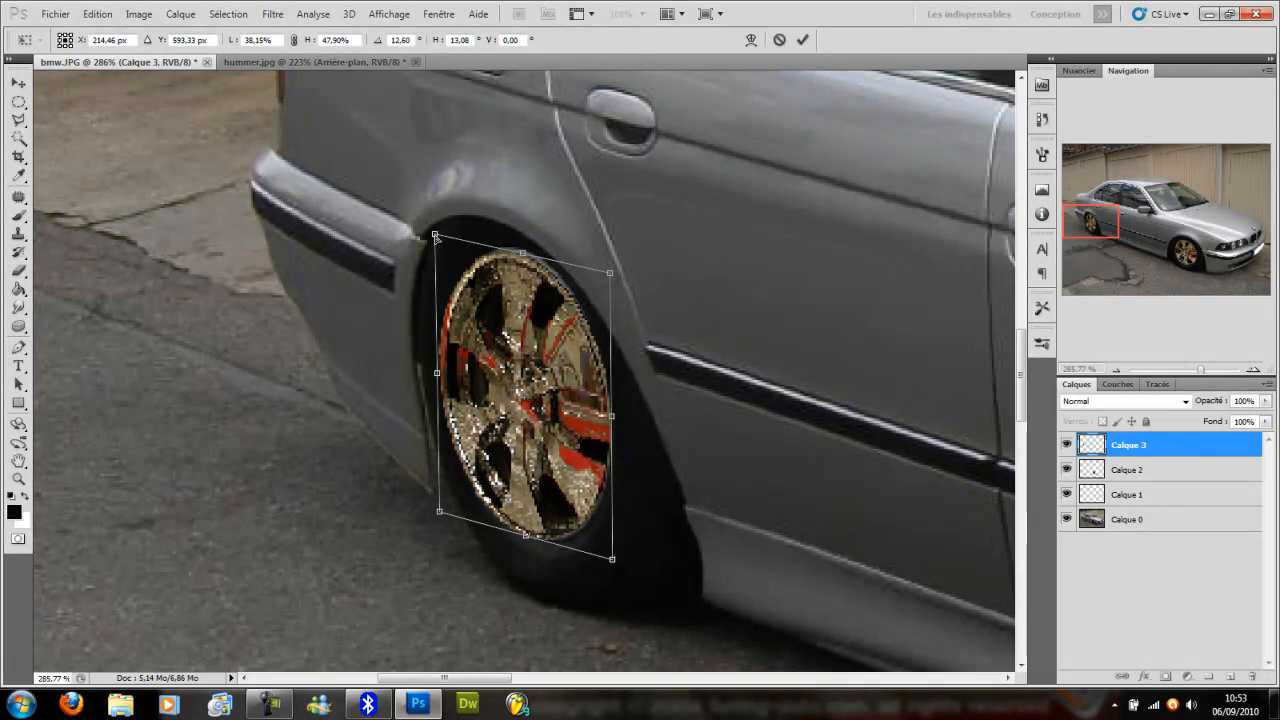
pyautogui.moveTo(436, 236); pyautogui.dragTo(440, 233)
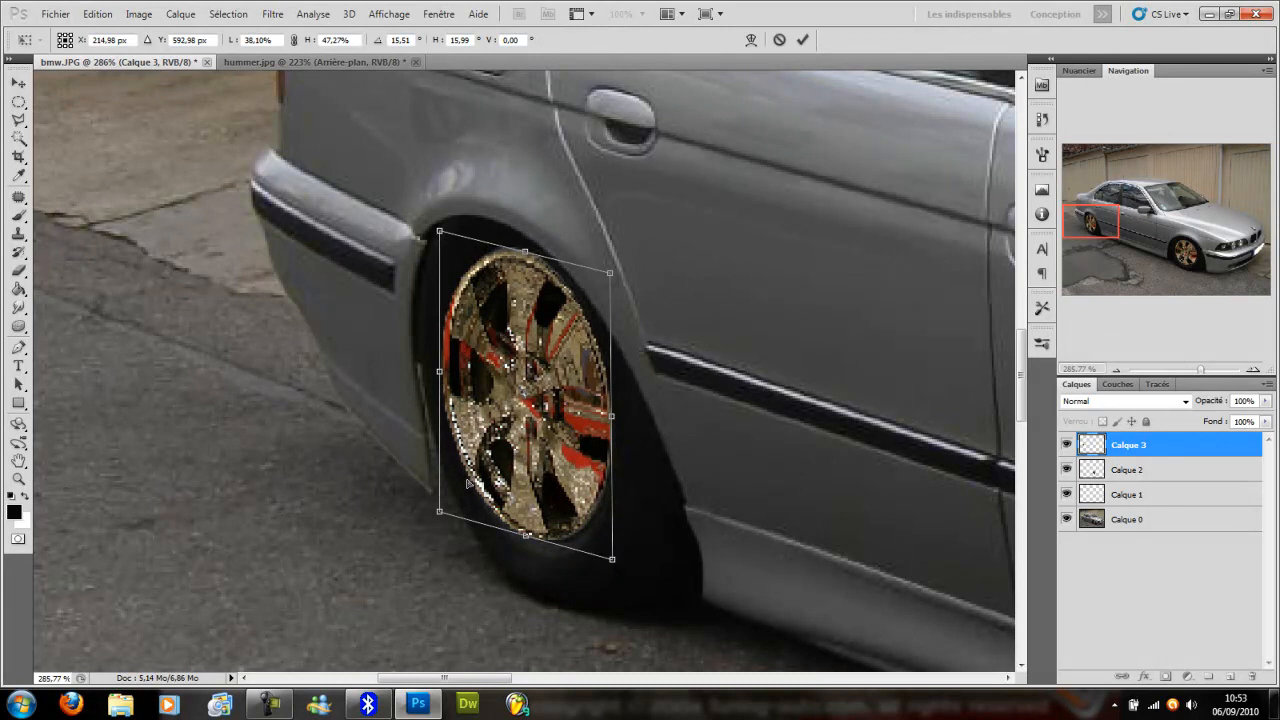
pyautogui.moveTo(612, 560); pyautogui.dragTo(615, 563)
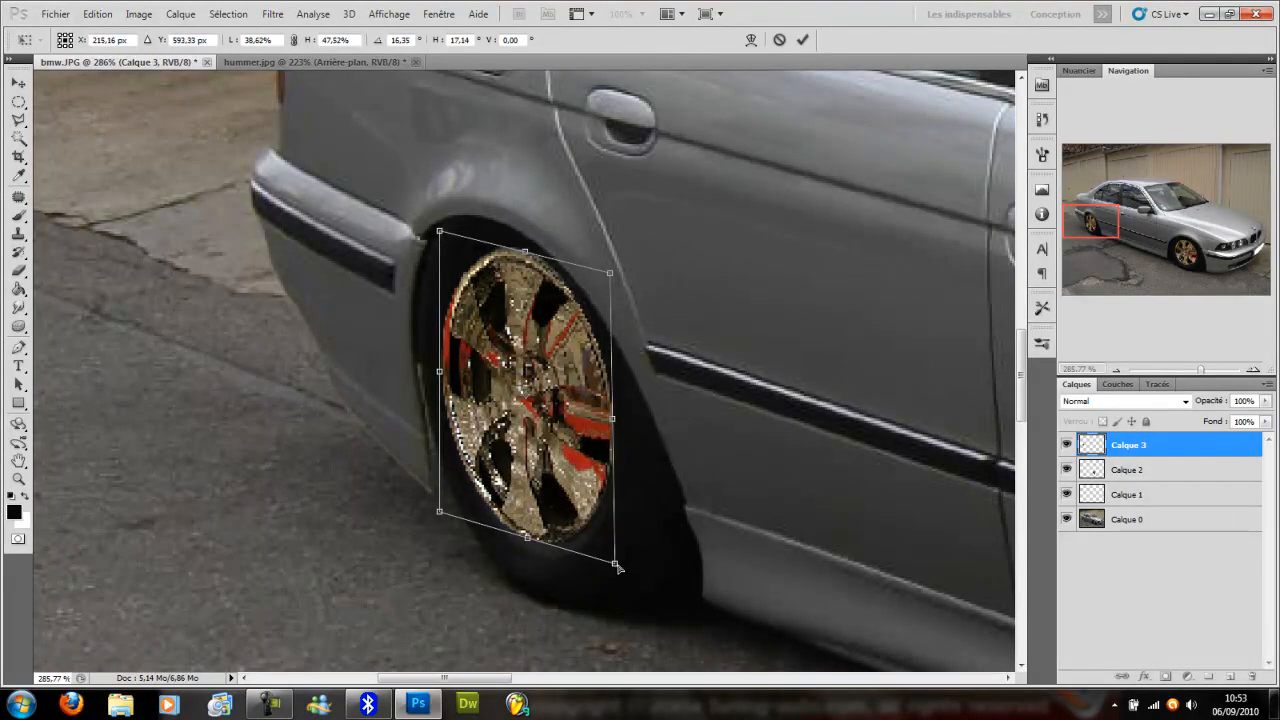
pyautogui.press('Return')
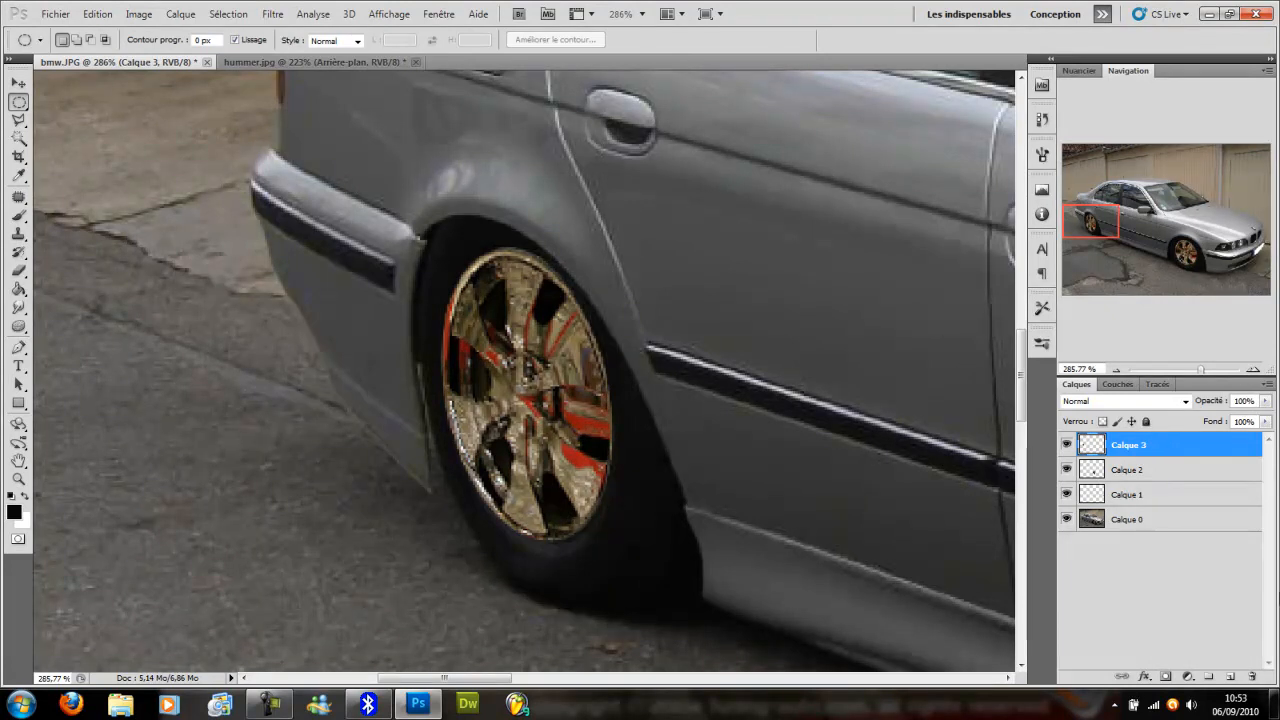
pyautogui.moveTo(1197, 376); pyautogui.dragTo(1166, 376)
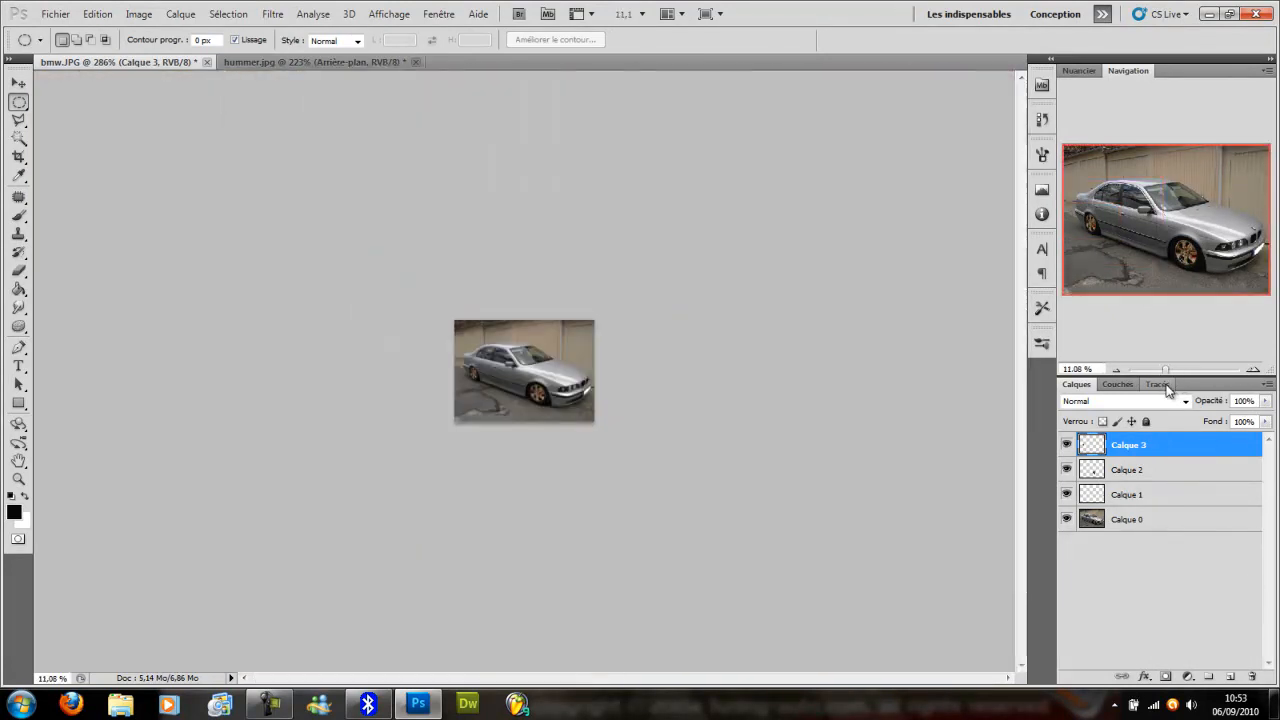
# Remove the BMW badge from the hood on Calque 0 with the Patch tool, sampling clean hood paint as the replacement
pyautogui.click(1163, 384)
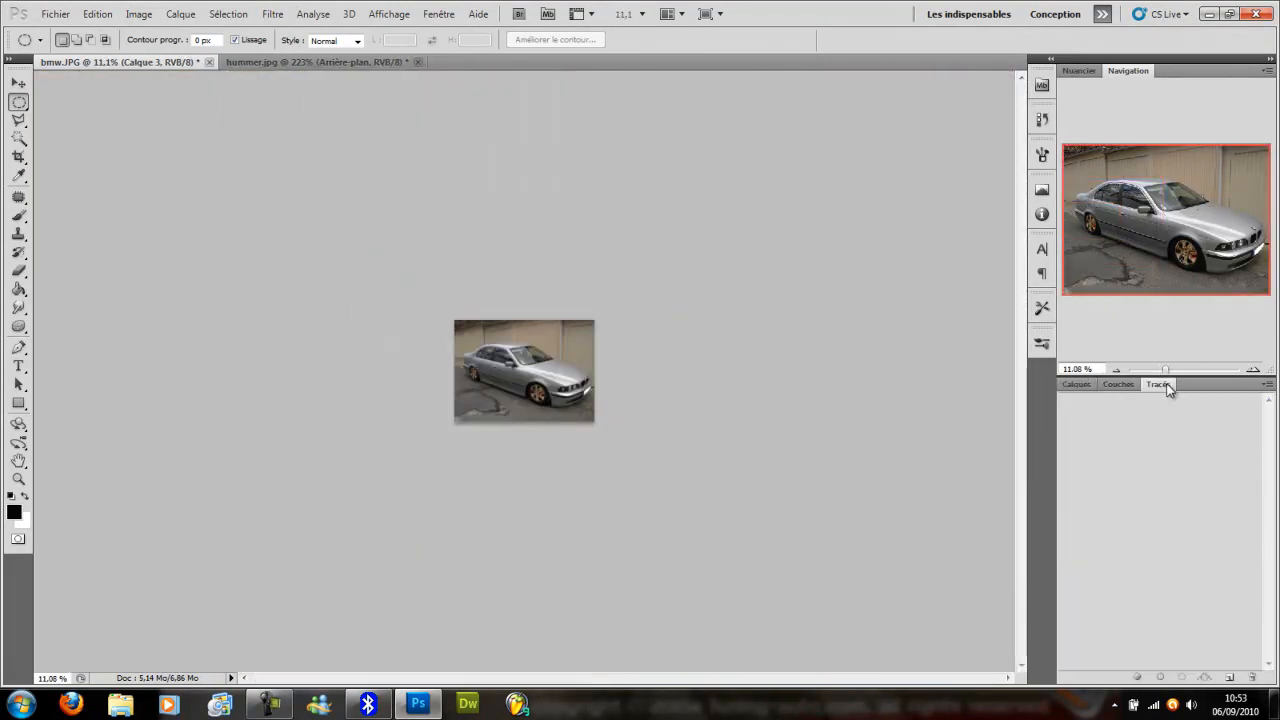
pyautogui.click(1077, 384)
pyautogui.moveTo(1166, 370); pyautogui.dragTo(1184, 373)
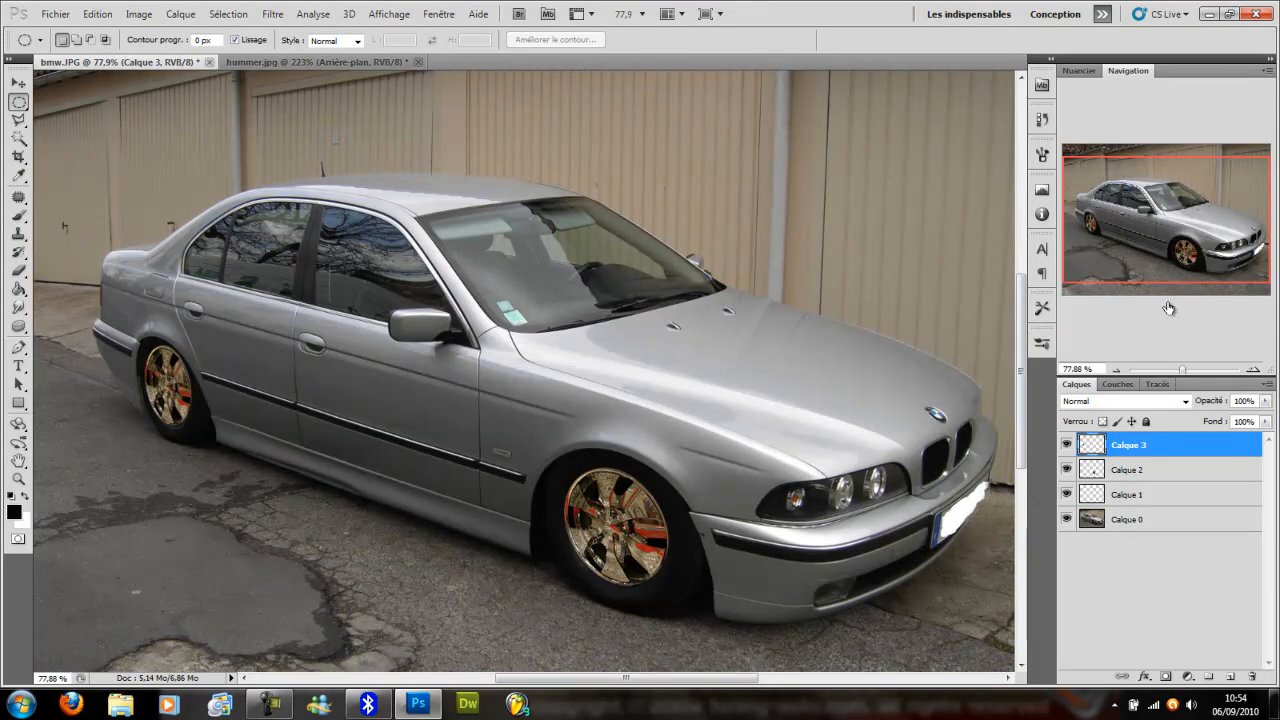
pyautogui.moveTo(1183, 374); pyautogui.dragTo(1202, 372)
pyautogui.moveTo(1147, 225); pyautogui.dragTo(1258, 229)
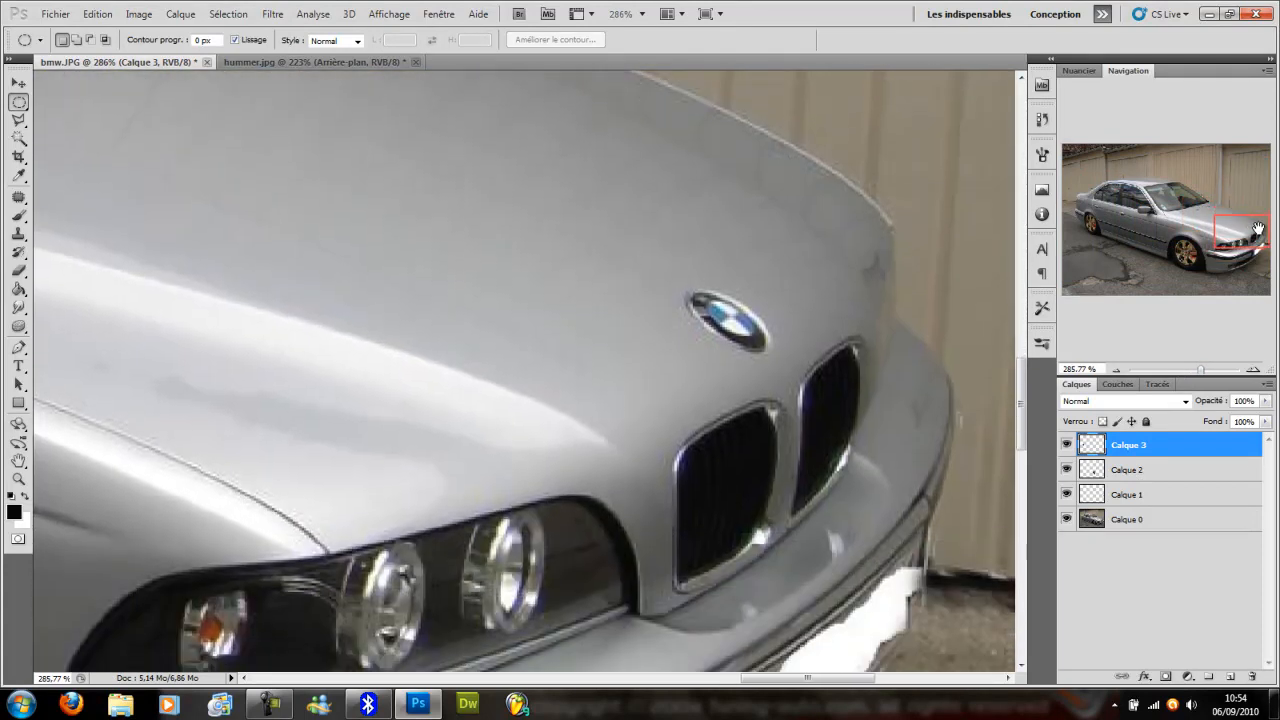
pyautogui.click(19, 197)
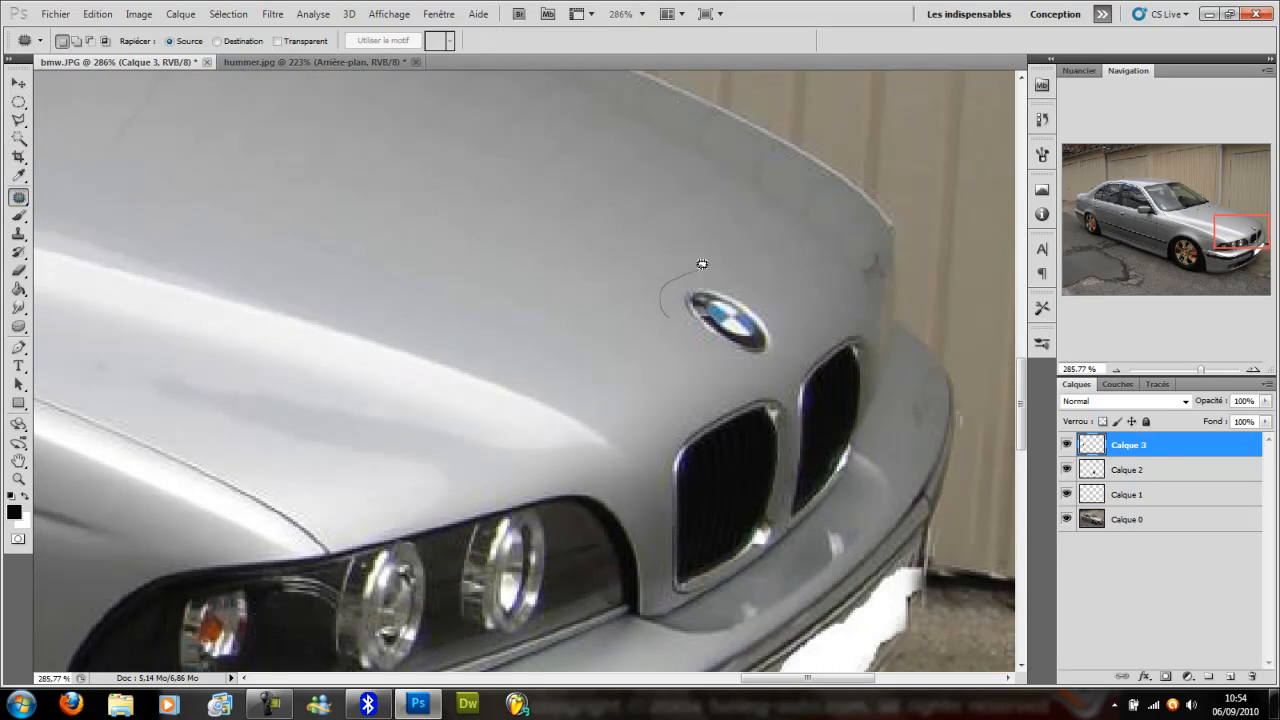
pyautogui.moveTo(714, 264); pyautogui.dragTo(759, 288)
pyautogui.moveTo(732, 381)
pyautogui.mouseDown()
pyautogui.moveTo(681, 346)
pyautogui.moveTo(668, 300)
pyautogui.mouseUp()
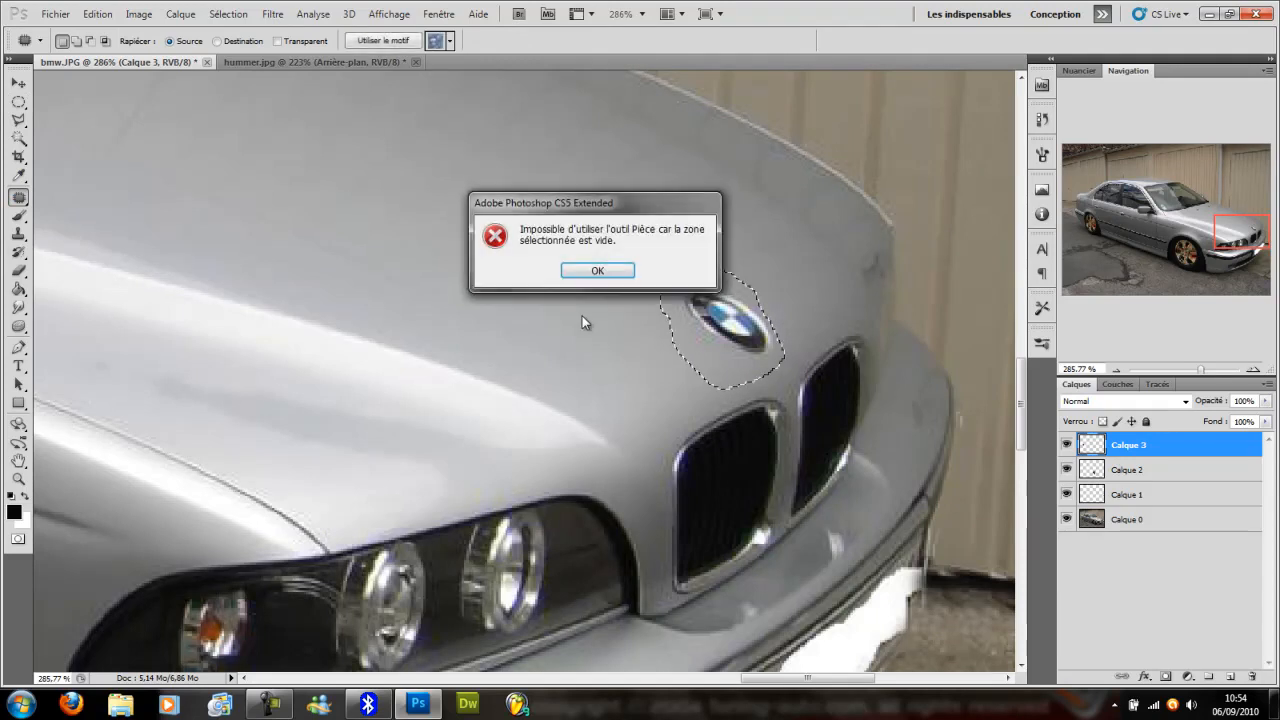
pyautogui.click(633, 277)
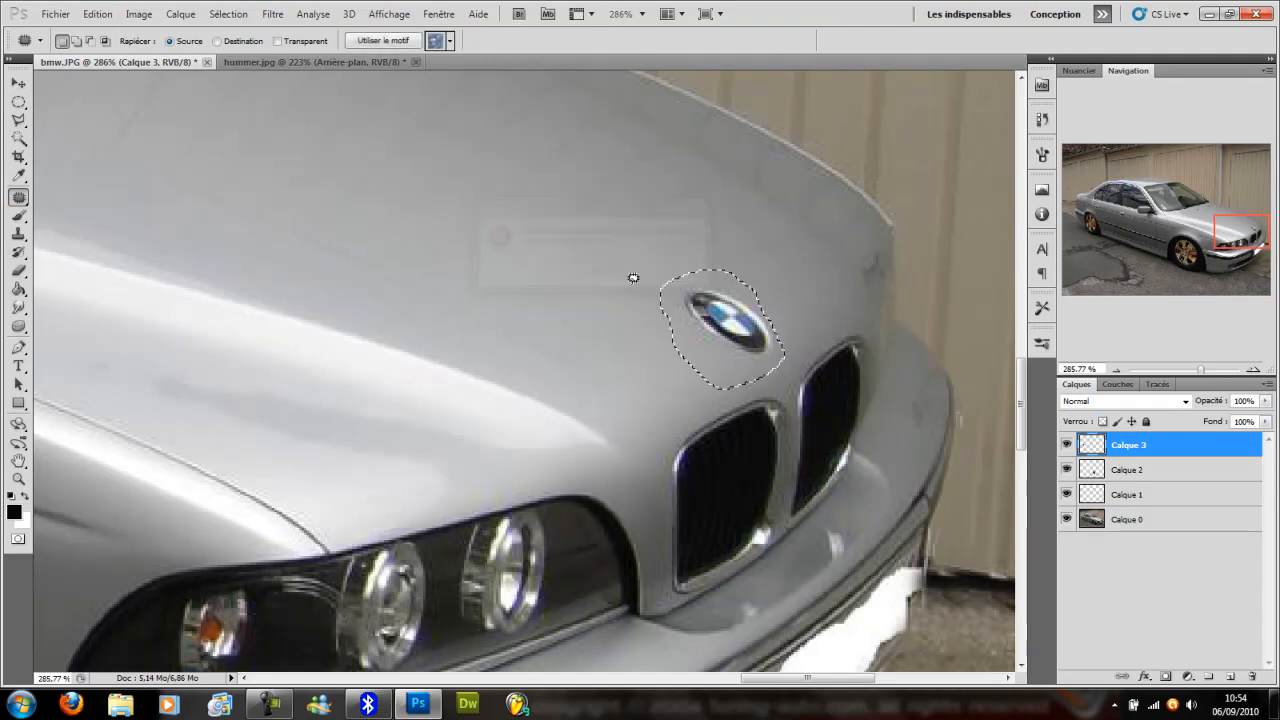
pyautogui.click(1165, 525)
pyautogui.moveTo(716, 350); pyautogui.dragTo(525, 290)
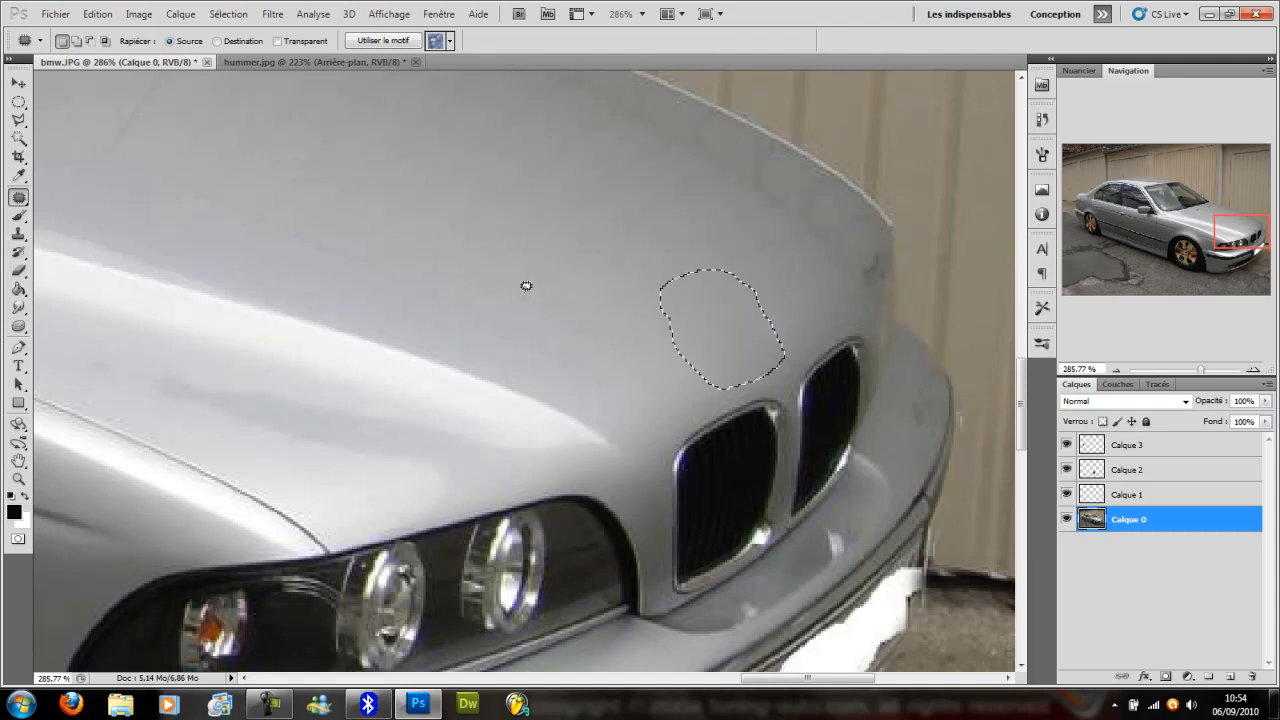
pyautogui.hotkey('ctrl', 'd')
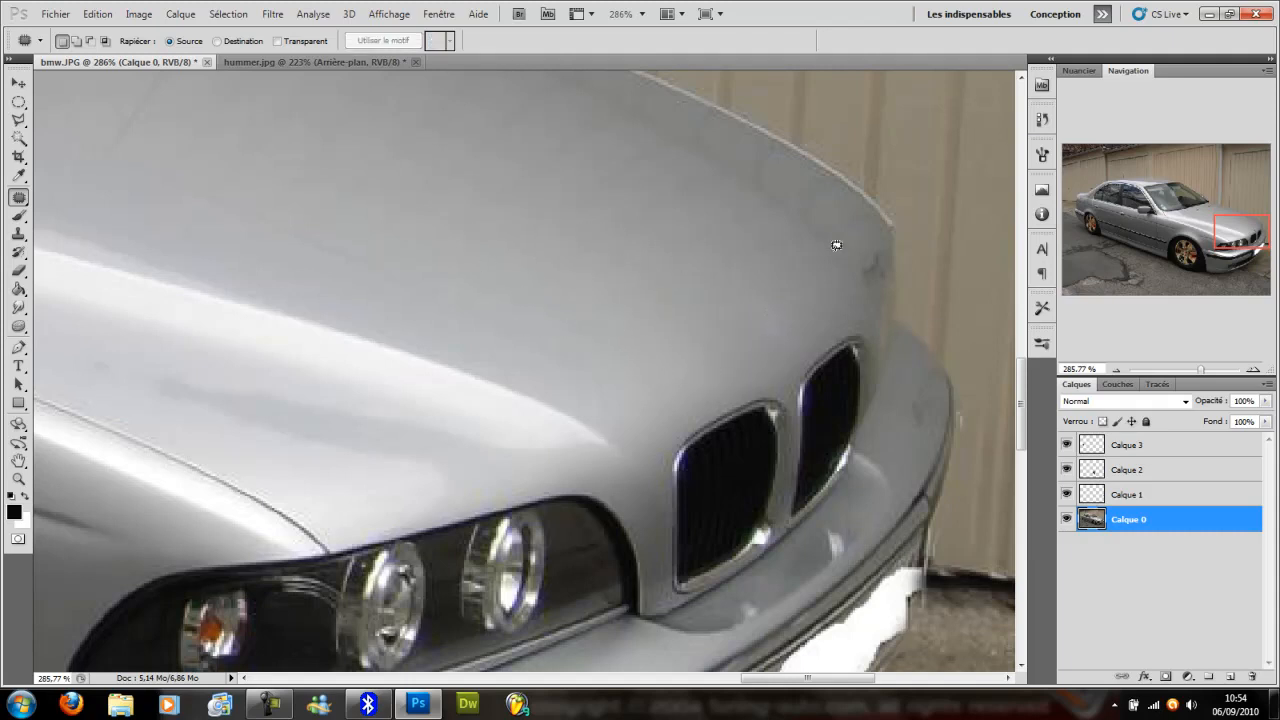
# Patch out the washer nozzle on the far side of the hood and its leftover trace using nearby clean paint
pyautogui.moveTo(1262, 226)
pyautogui.mouseDown()
pyautogui.moveTo(1250, 237)
pyautogui.moveTo(1276, 230)
pyautogui.mouseUp()
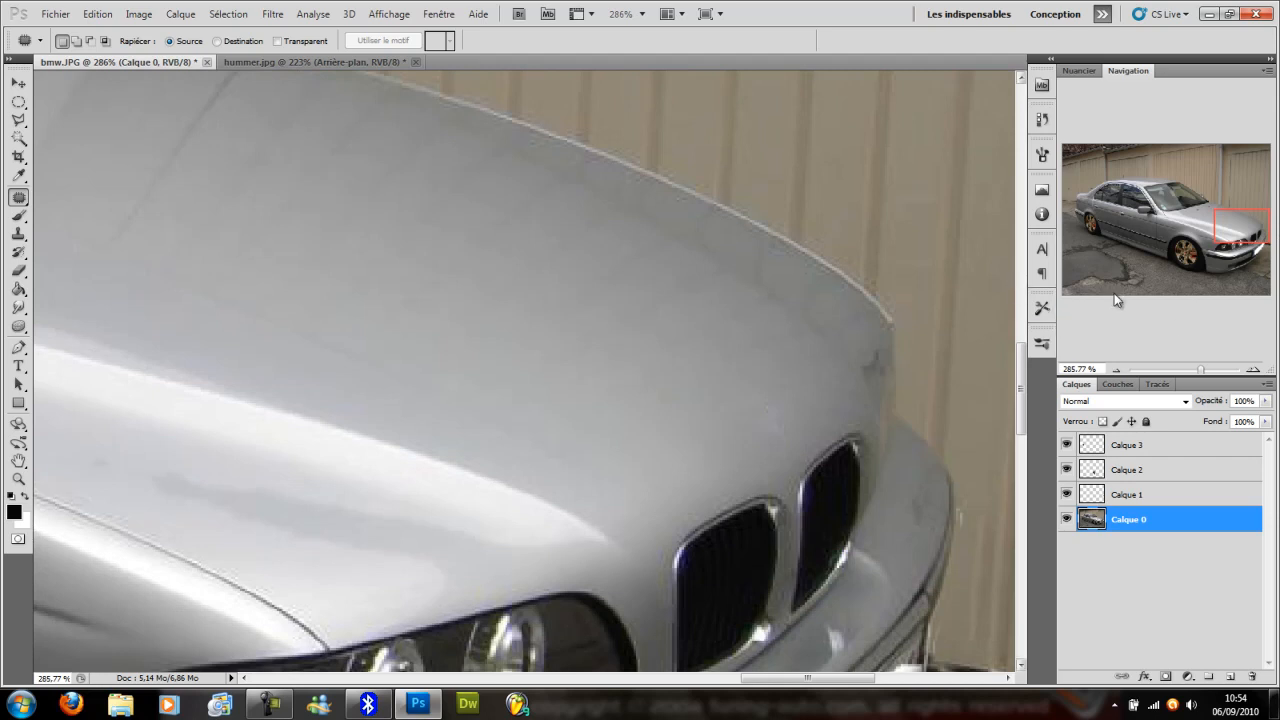
pyautogui.moveTo(1232, 232)
pyautogui.mouseDown()
pyautogui.moveTo(1209, 239)
pyautogui.moveTo(1209, 227)
pyautogui.moveTo(1240, 245)
pyautogui.mouseUp()
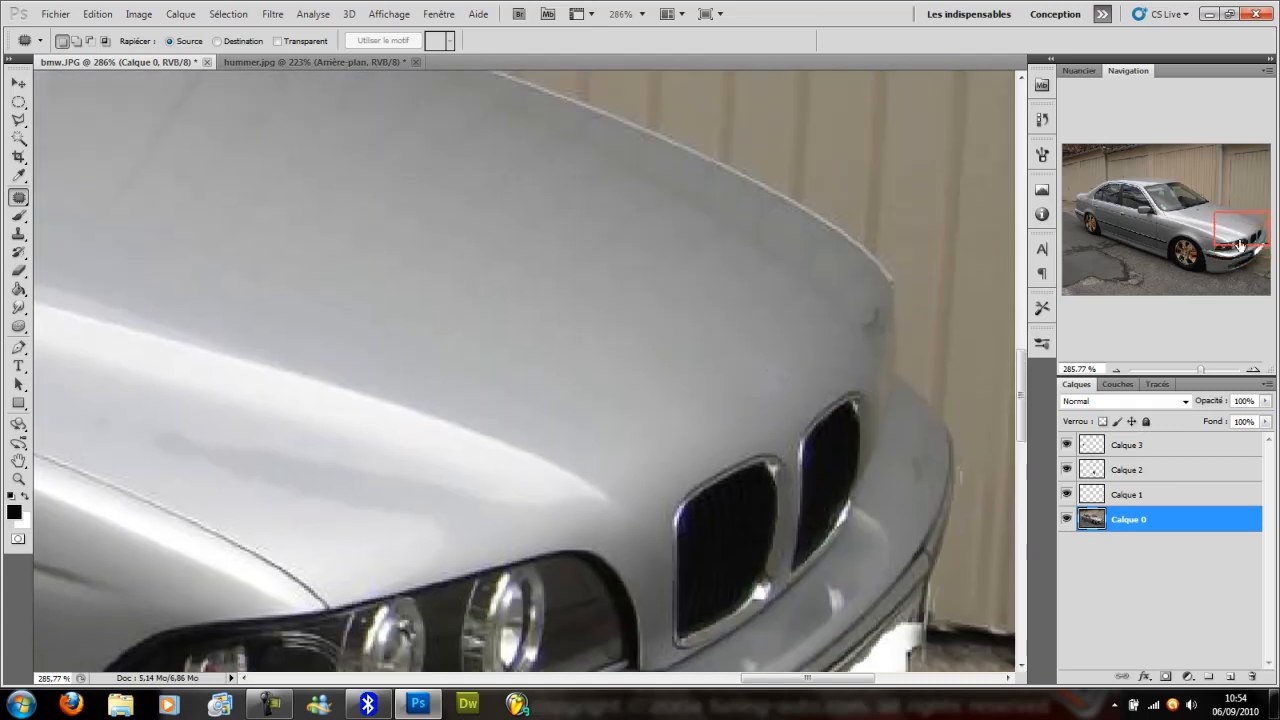
pyautogui.moveTo(1200, 370)
pyautogui.mouseDown()
pyautogui.moveTo(1174, 383)
pyautogui.moveTo(1212, 383)
pyautogui.mouseUp()
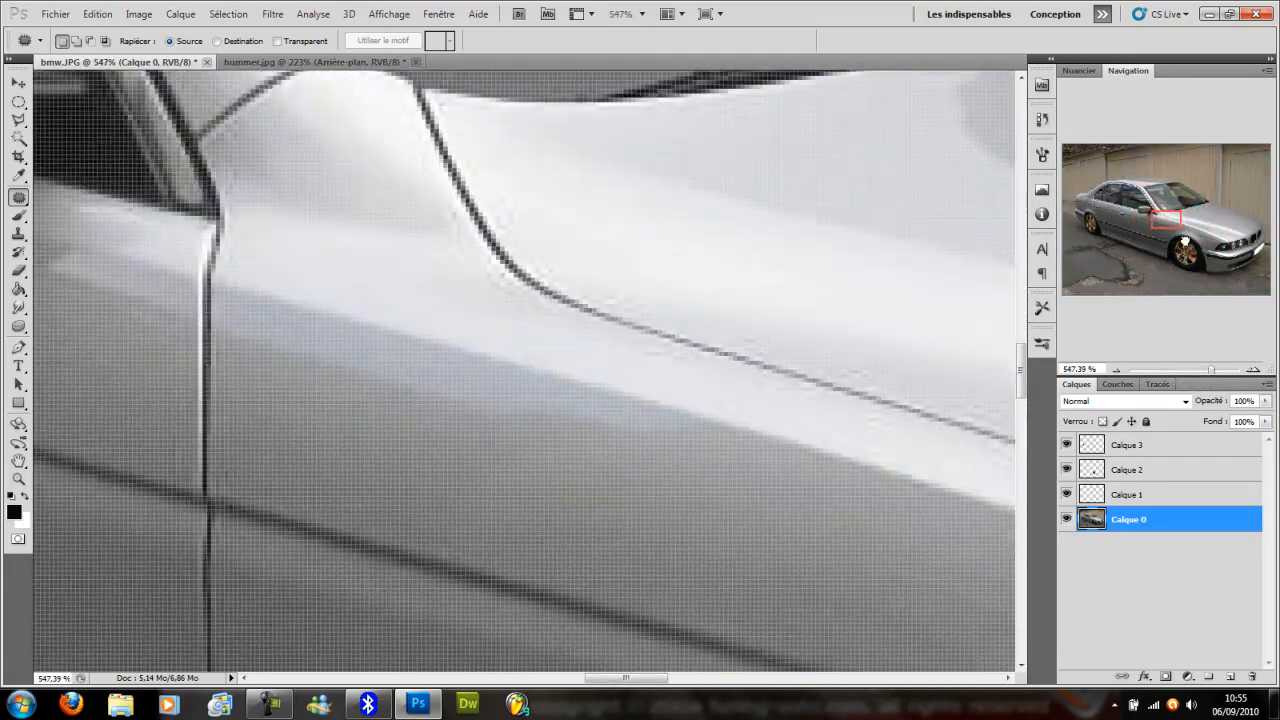
pyautogui.moveTo(1172, 226); pyautogui.dragTo(1207, 205)
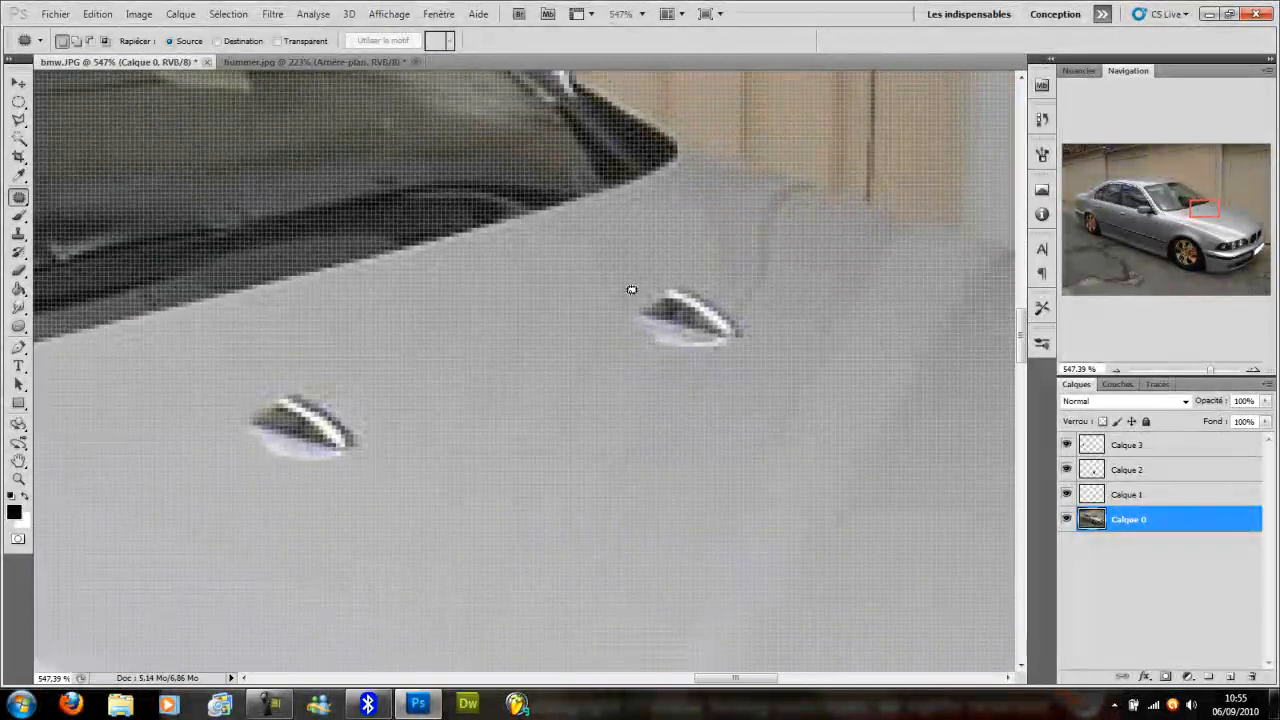
pyautogui.moveTo(620, 295)
pyautogui.mouseDown()
pyautogui.moveTo(654, 266)
pyautogui.moveTo(688, 271)
pyautogui.mouseUp()
pyautogui.moveTo(758, 339)
pyautogui.mouseDown()
pyautogui.moveTo(738, 426)
pyautogui.moveTo(645, 560)
pyautogui.moveTo(606, 576)
pyautogui.moveTo(591, 553)
pyautogui.moveTo(595, 464)
pyautogui.moveTo(656, 382)
pyautogui.moveTo(689, 362)
pyautogui.moveTo(631, 348)
pyautogui.moveTo(622, 325)
pyautogui.moveTo(886, 503)
pyautogui.mouseUp()
pyautogui.hotkey('ctrl', 'd')
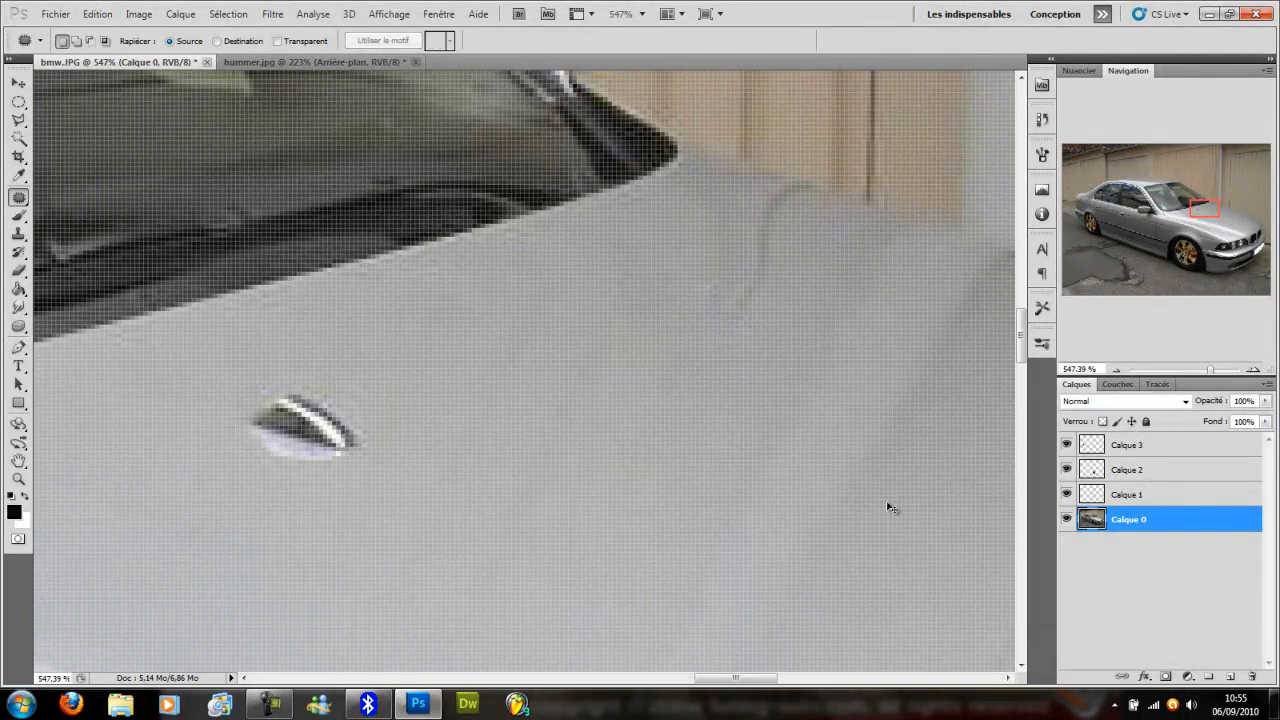
pyautogui.moveTo(687, 290)
pyautogui.mouseDown()
pyautogui.moveTo(761, 273)
pyautogui.moveTo(765, 315)
pyautogui.moveTo(750, 336)
pyautogui.moveTo(687, 297)
pyautogui.mouseUp()
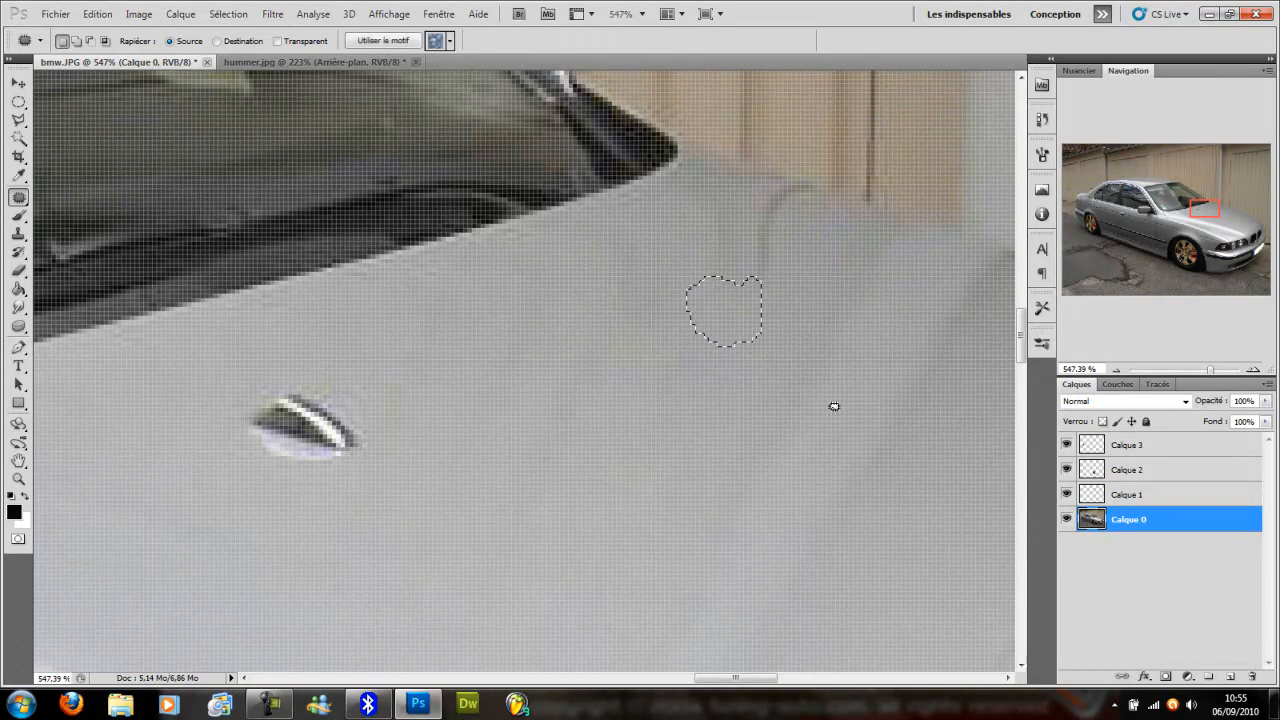
pyautogui.hotkey('ctrl', 'd')
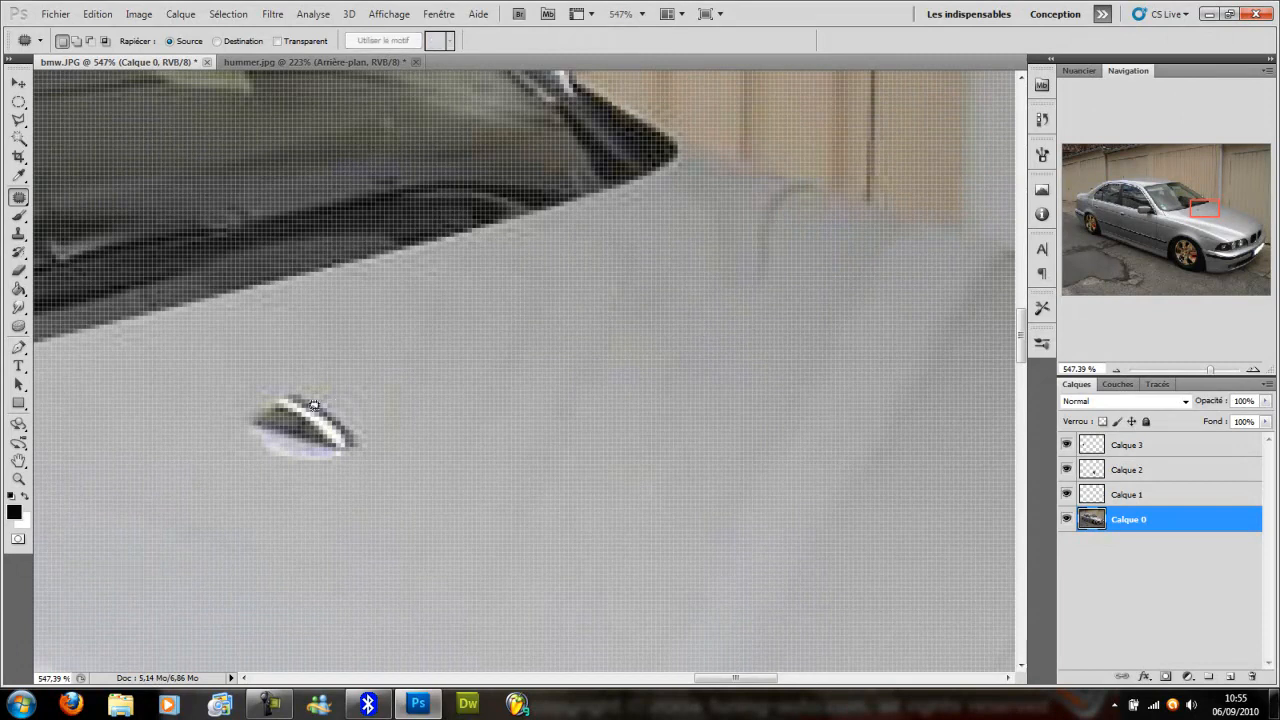
# Patch out the near washer nozzle on the hood and the small side indicator on the front fender
pyautogui.moveTo(232, 418)
pyautogui.mouseDown()
pyautogui.moveTo(330, 348)
pyautogui.moveTo(388, 472)
pyautogui.moveTo(238, 442)
pyautogui.moveTo(231, 417)
pyautogui.moveTo(534, 477)
pyautogui.mouseUp()
pyautogui.hotkey('ctrl', 'd')
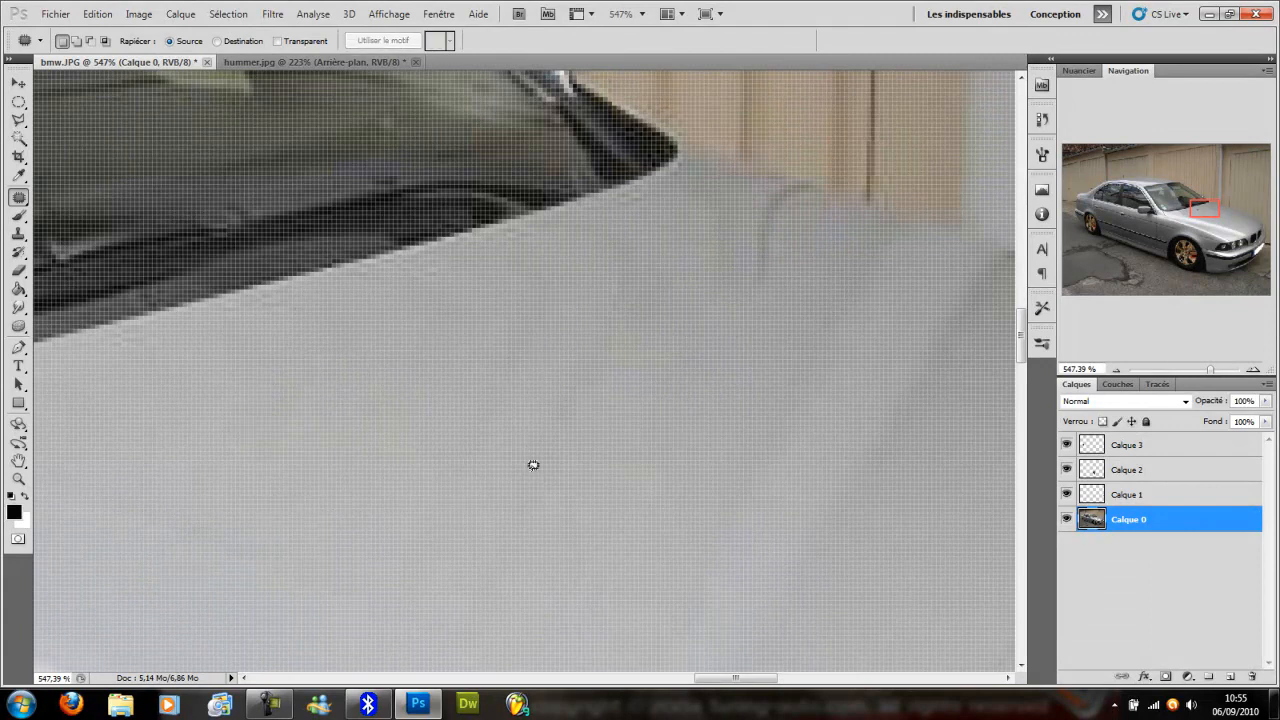
pyautogui.moveTo(1210, 369)
pyautogui.mouseDown()
pyautogui.moveTo(1177, 382)
pyautogui.moveTo(1199, 378)
pyautogui.mouseUp()
pyautogui.scroll(-10, 707, 346)
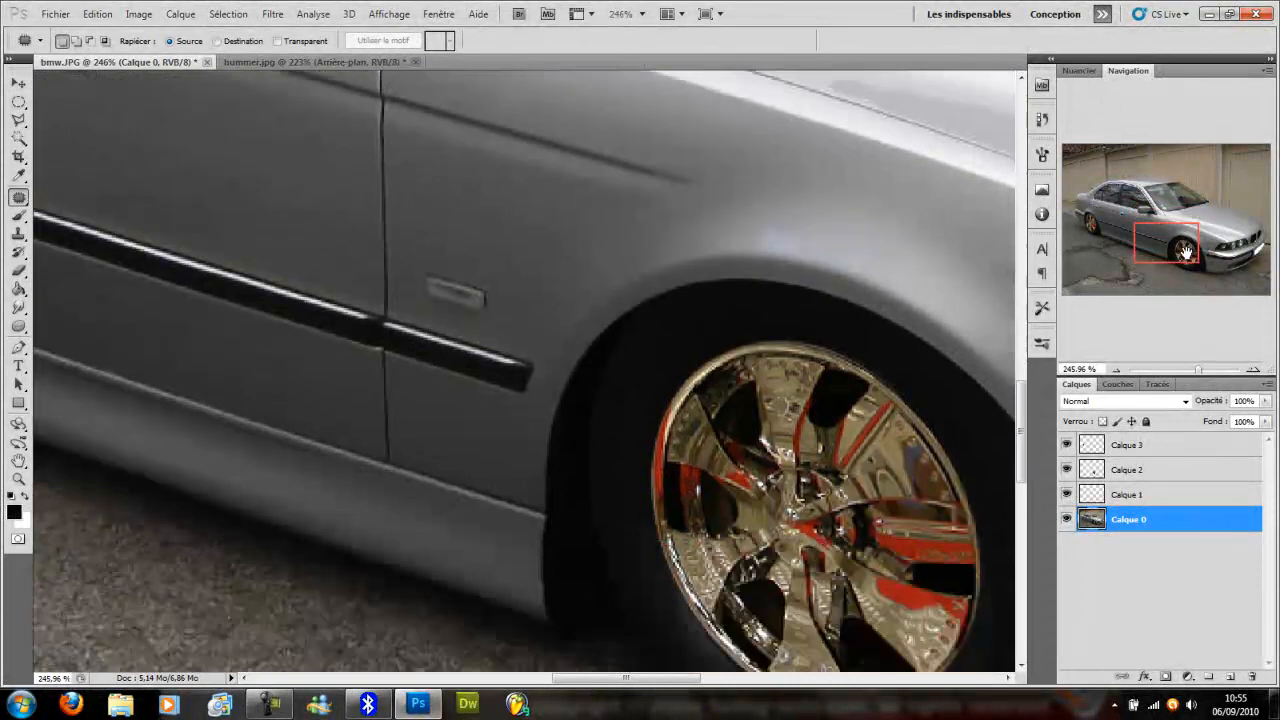
pyautogui.moveTo(482, 281)
pyautogui.mouseDown()
pyautogui.moveTo(436, 296)
pyautogui.moveTo(405, 260)
pyautogui.moveTo(432, 240)
pyautogui.moveTo(507, 267)
pyautogui.moveTo(507, 290)
pyautogui.moveTo(466, 207)
pyautogui.mouseUp()
pyautogui.hotkey('ctrl', 'd')
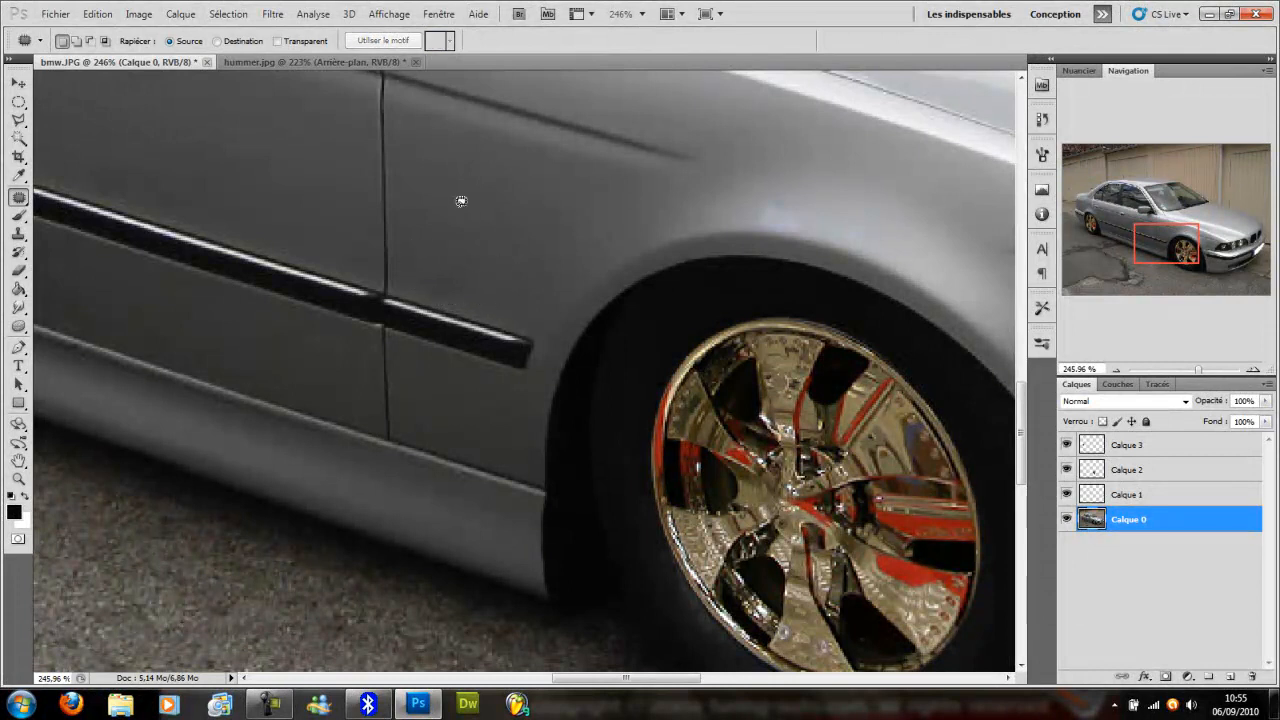
# Remove the fuel filler flap from the rear fender by patching it with adjacent bodywork
pyautogui.moveTo(1119, 243); pyautogui.dragTo(1101, 192)
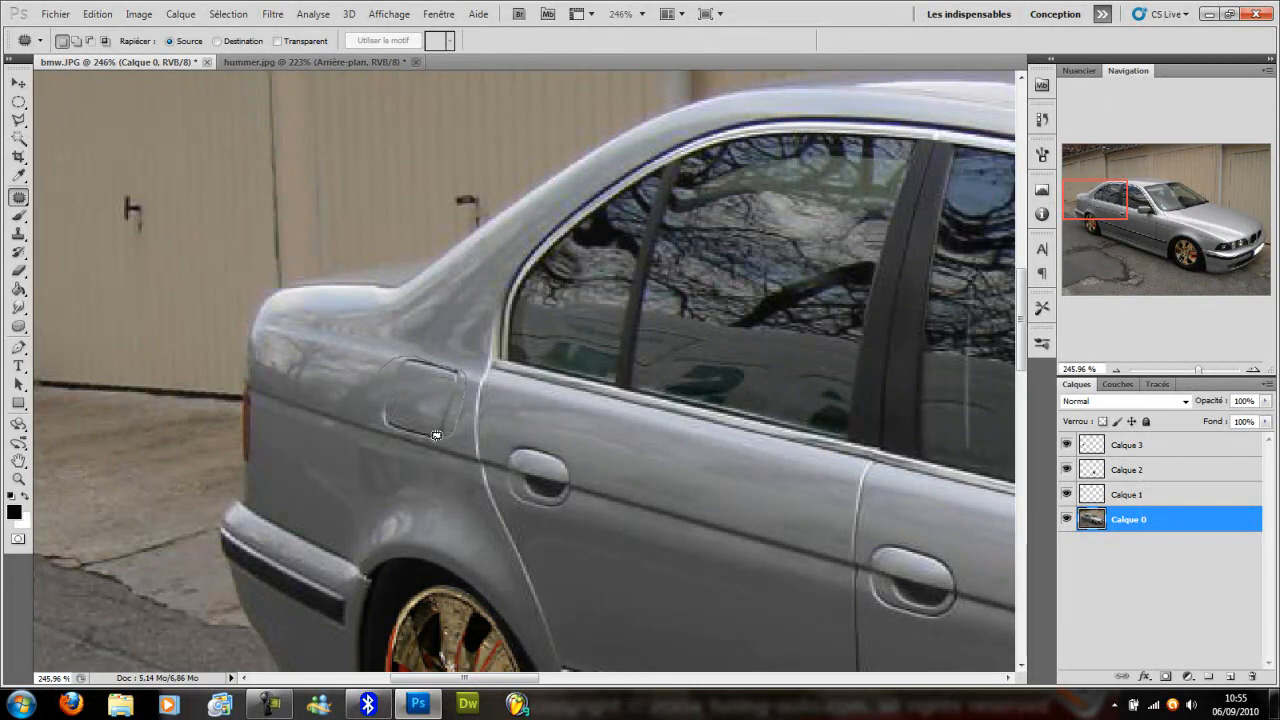
pyautogui.moveTo(395, 425)
pyautogui.mouseDown()
pyautogui.moveTo(372, 385)
pyautogui.moveTo(462, 395)
pyautogui.moveTo(440, 428)
pyautogui.mouseUp()
pyautogui.moveTo(440, 418); pyautogui.dragTo(342, 388)
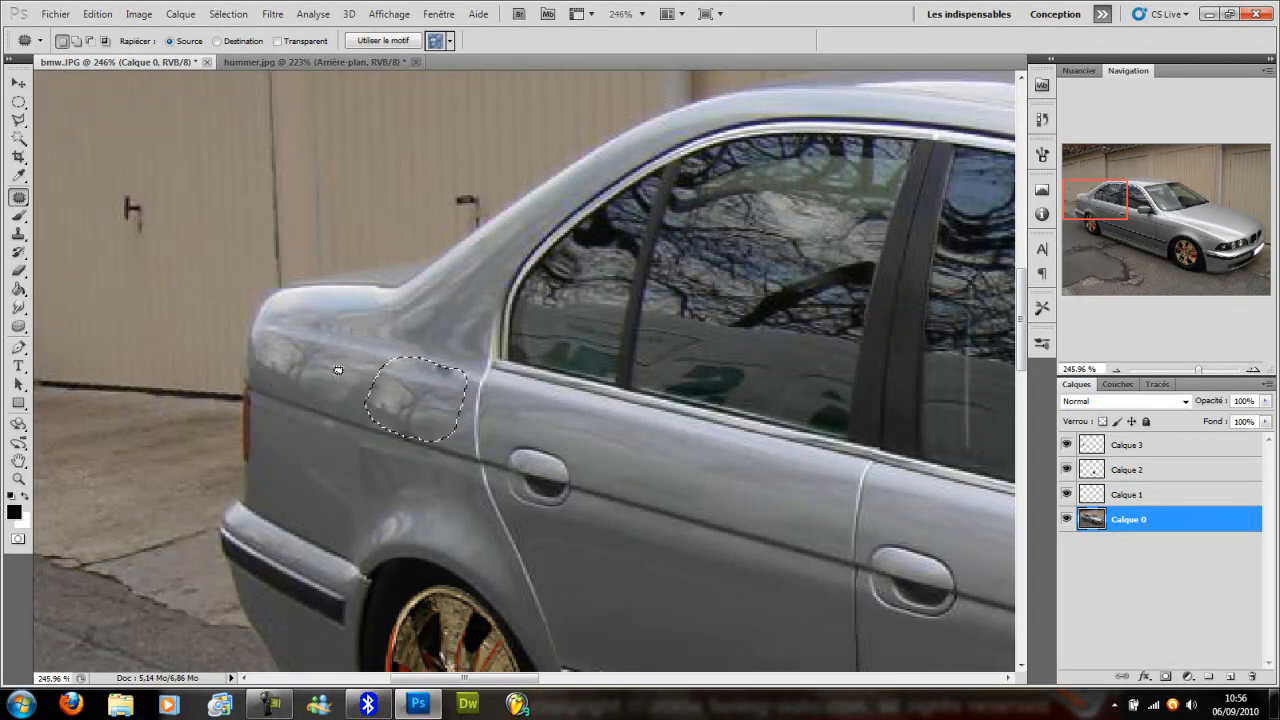
pyautogui.moveTo(435, 422); pyautogui.dragTo(334, 498)
pyautogui.hotkey('ctrl', 'd')
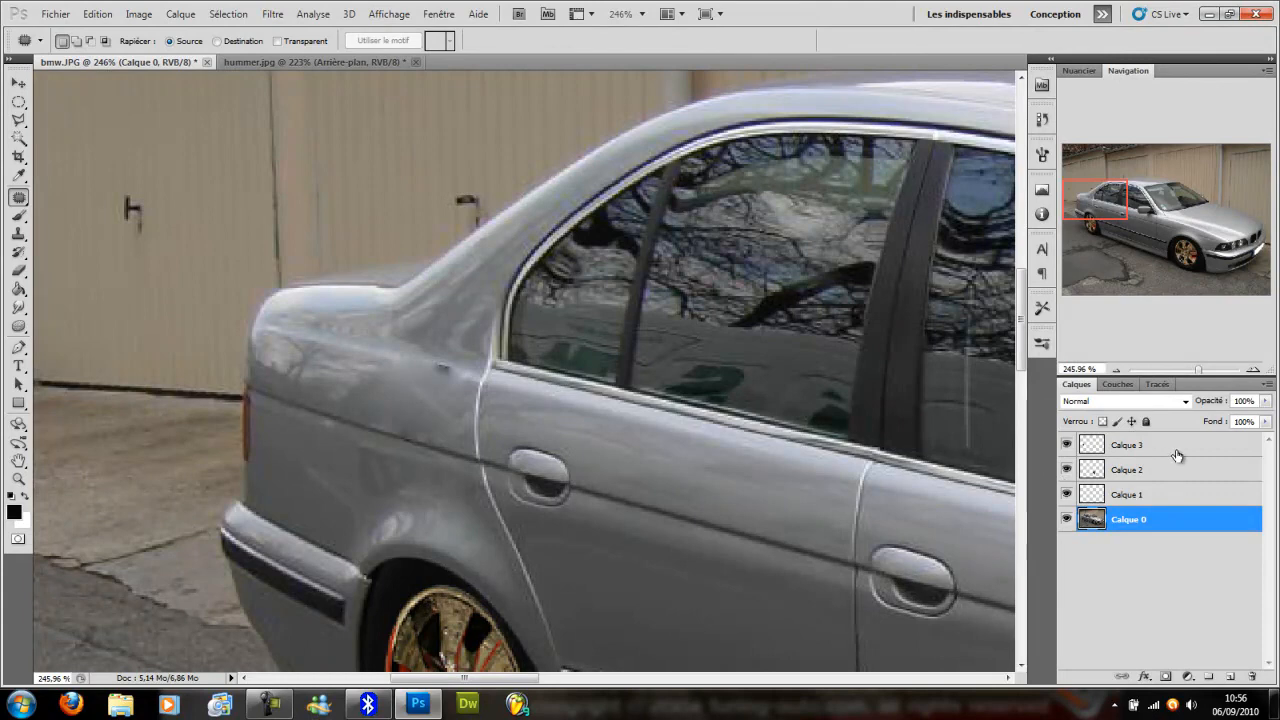
# Duplicate Calque 0 and hide the original layer
pyautogui.moveTo(1103, 204); pyautogui.dragTo(1276, 240)
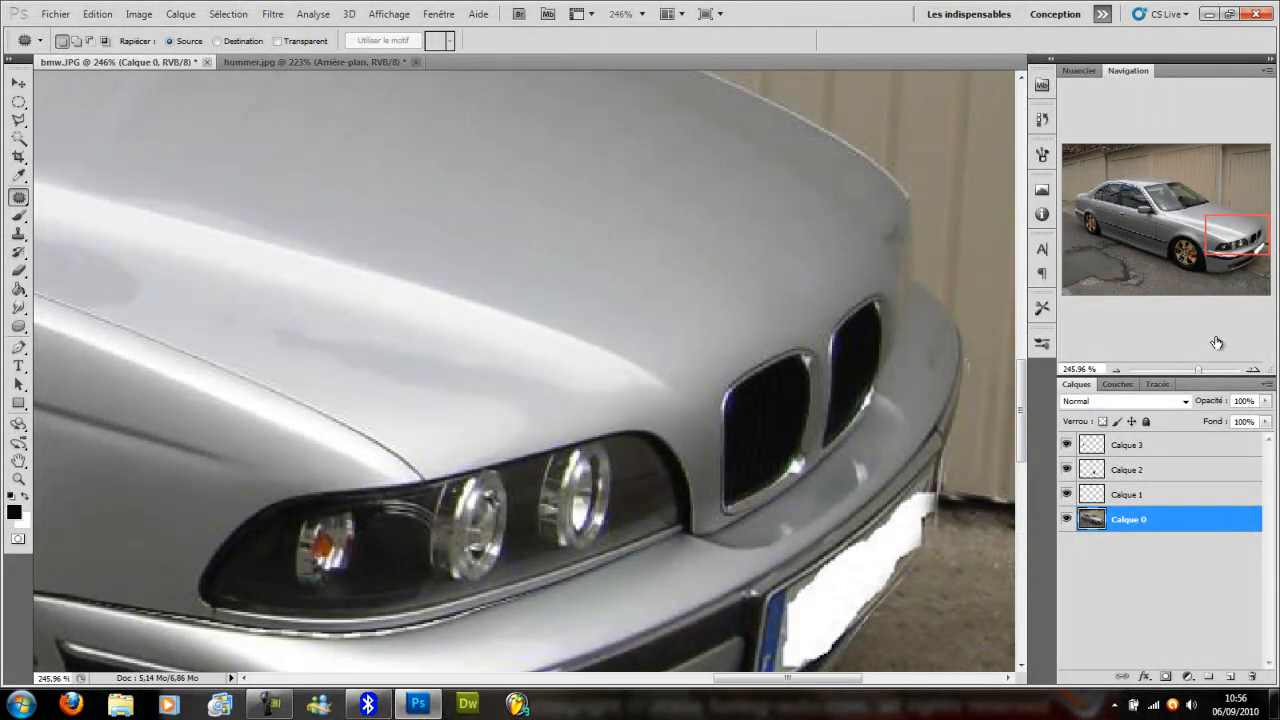
pyautogui.moveTo(1199, 371)
pyautogui.mouseDown()
pyautogui.moveTo(1173, 385)
pyautogui.moveTo(1201, 375)
pyautogui.mouseUp()
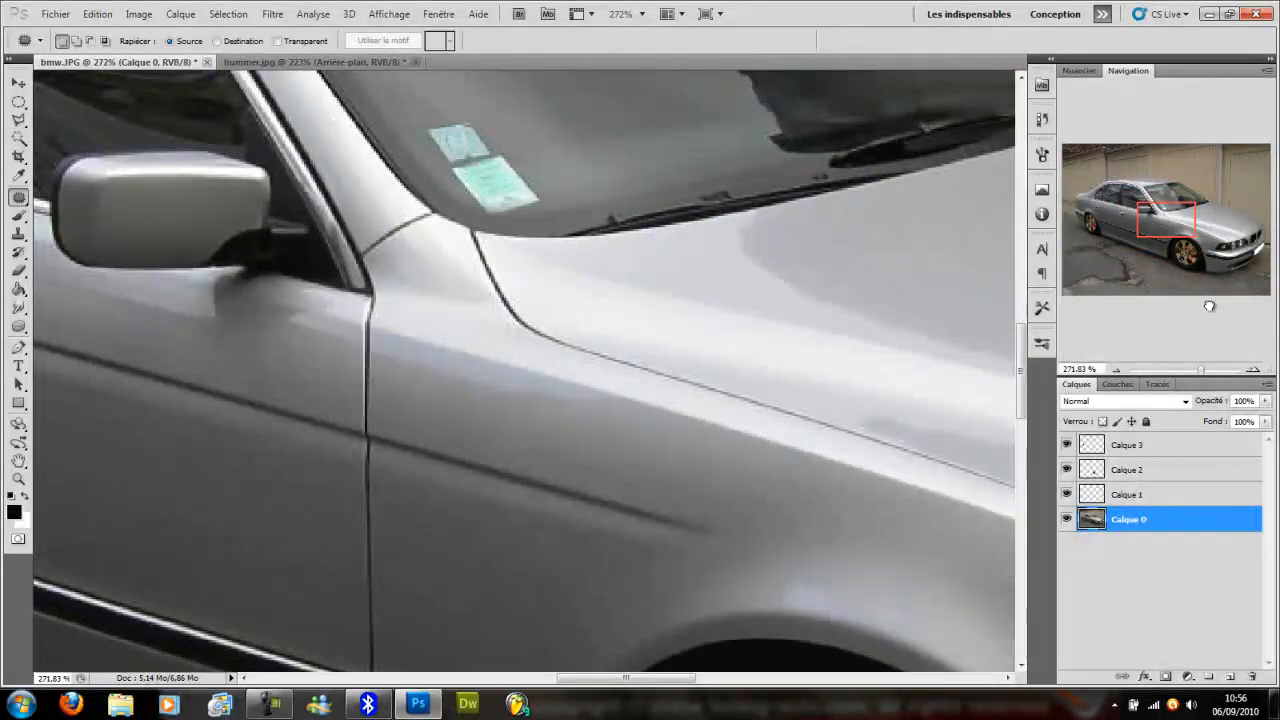
pyautogui.moveTo(1204, 293); pyautogui.dragTo(1193, 220)
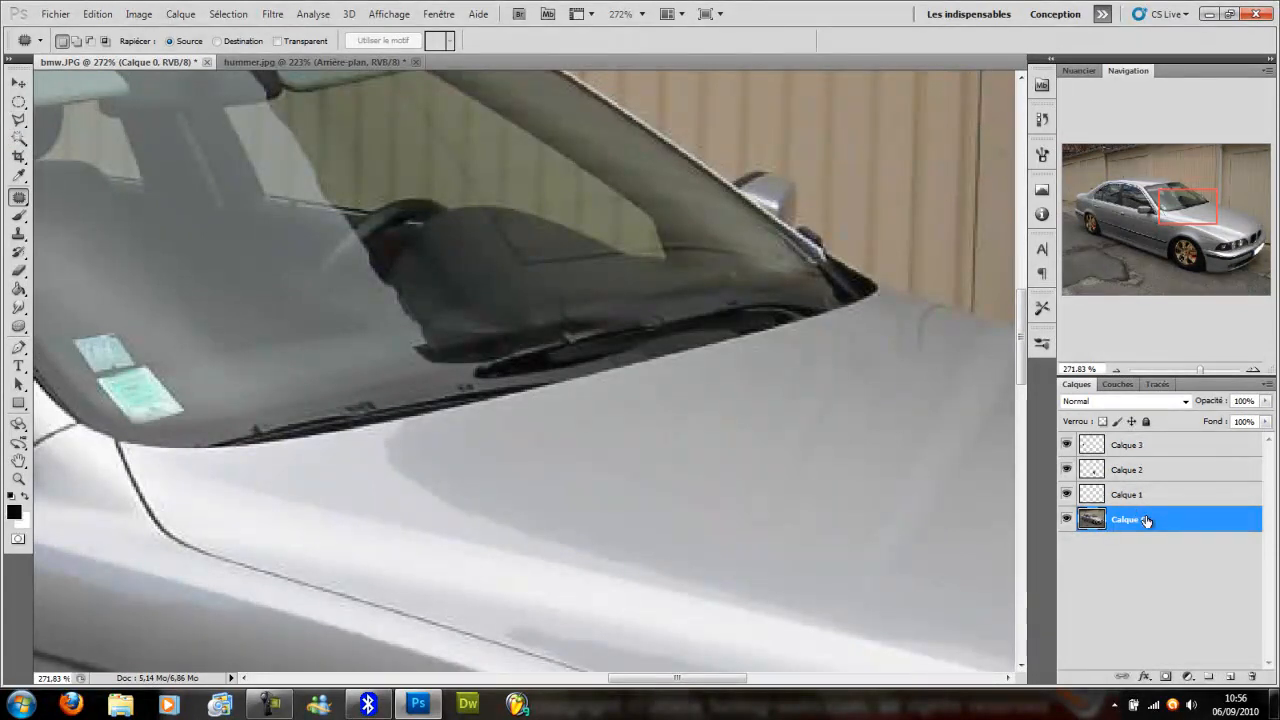
pyautogui.hotkey('ctrl', 'j')
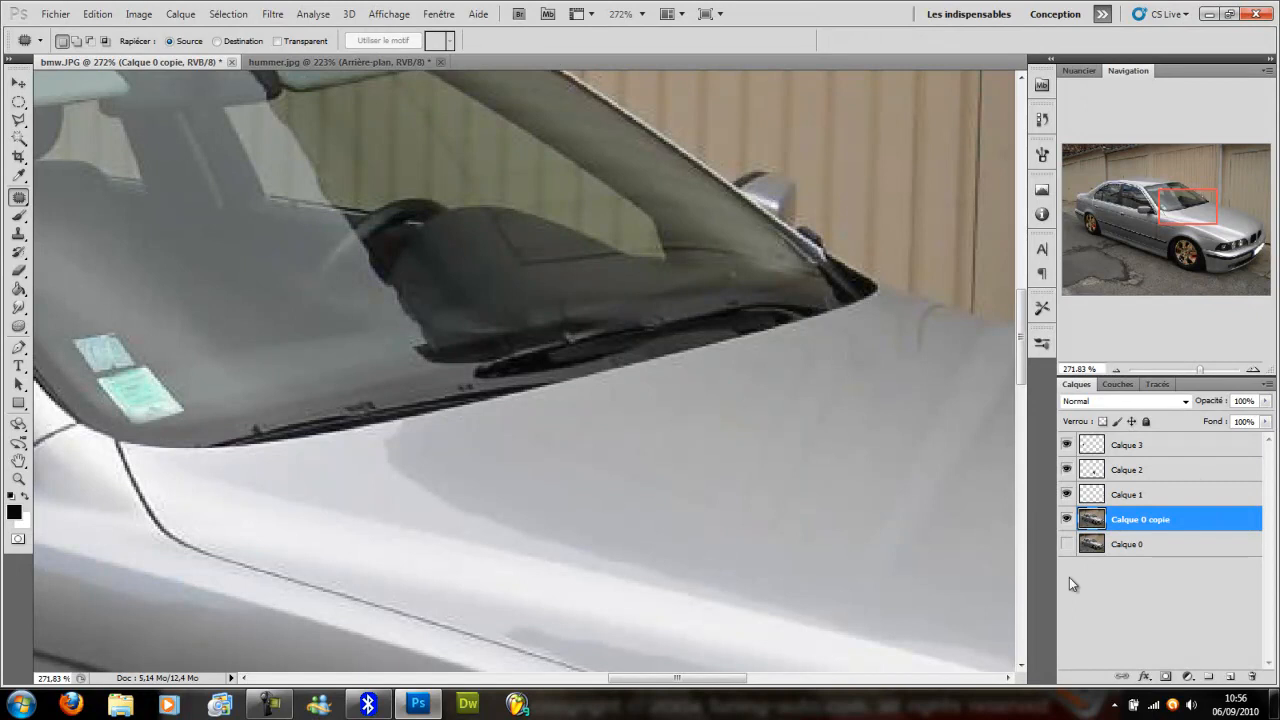
pyautogui.click(272, 706)
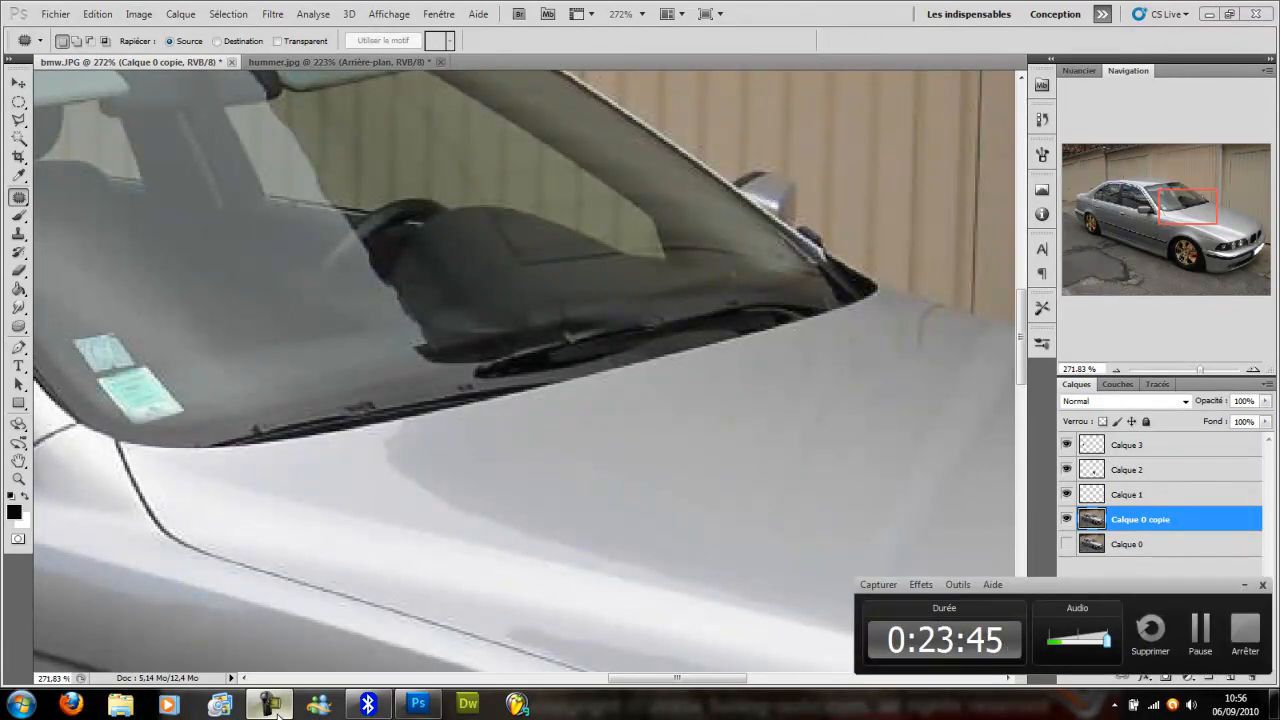
pyautogui.click(272, 706)
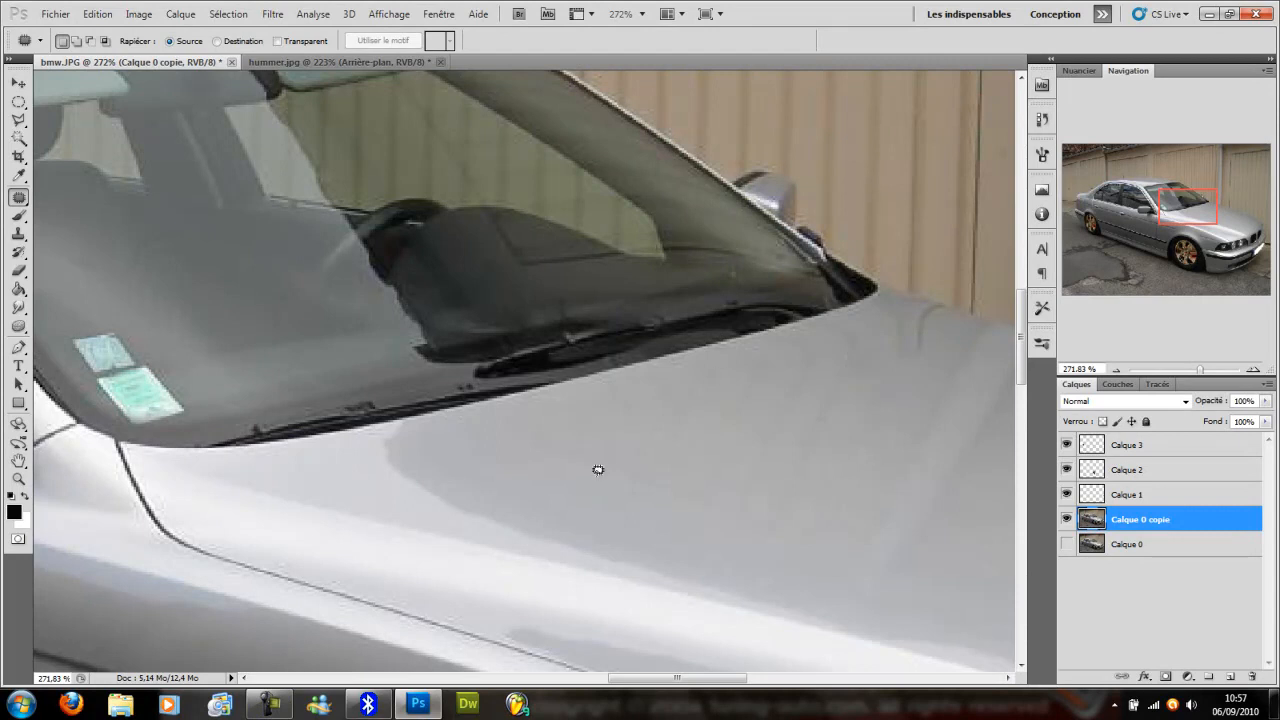
pyautogui.click(828, 175)
pyautogui.click(1042, 119)
pyautogui.scroll(3, 1020, 162)
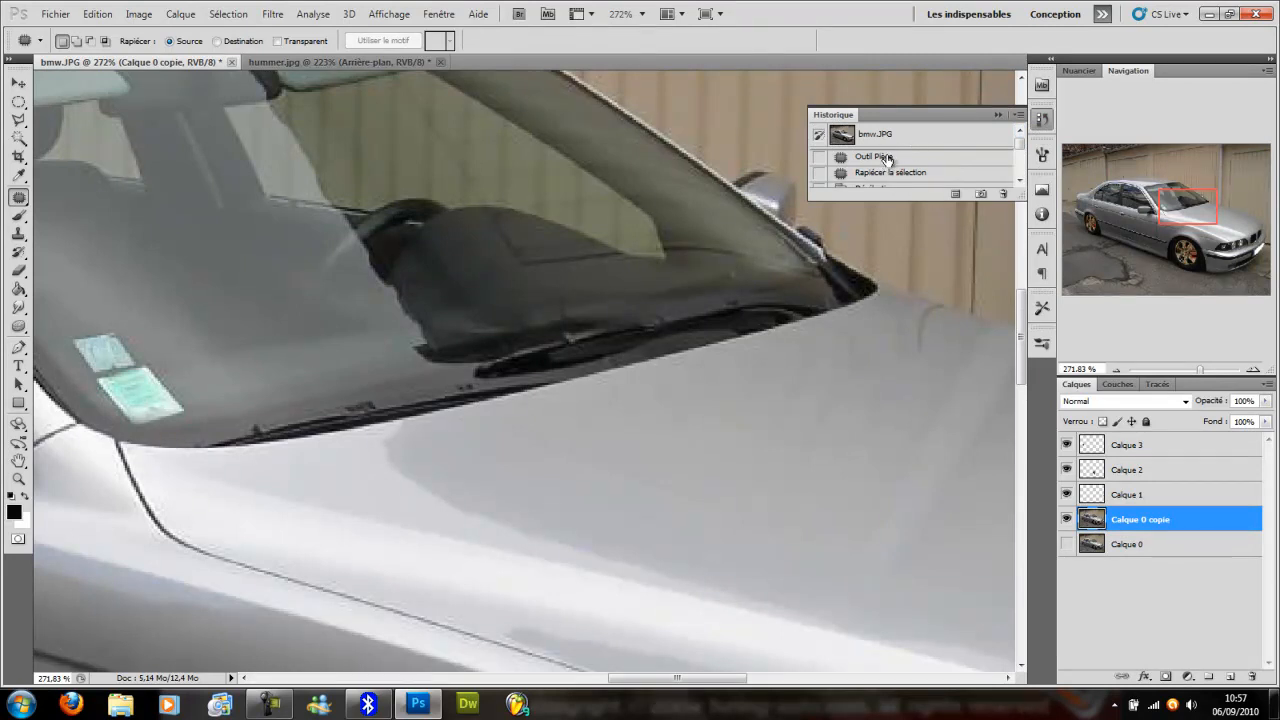
pyautogui.click(997, 117)
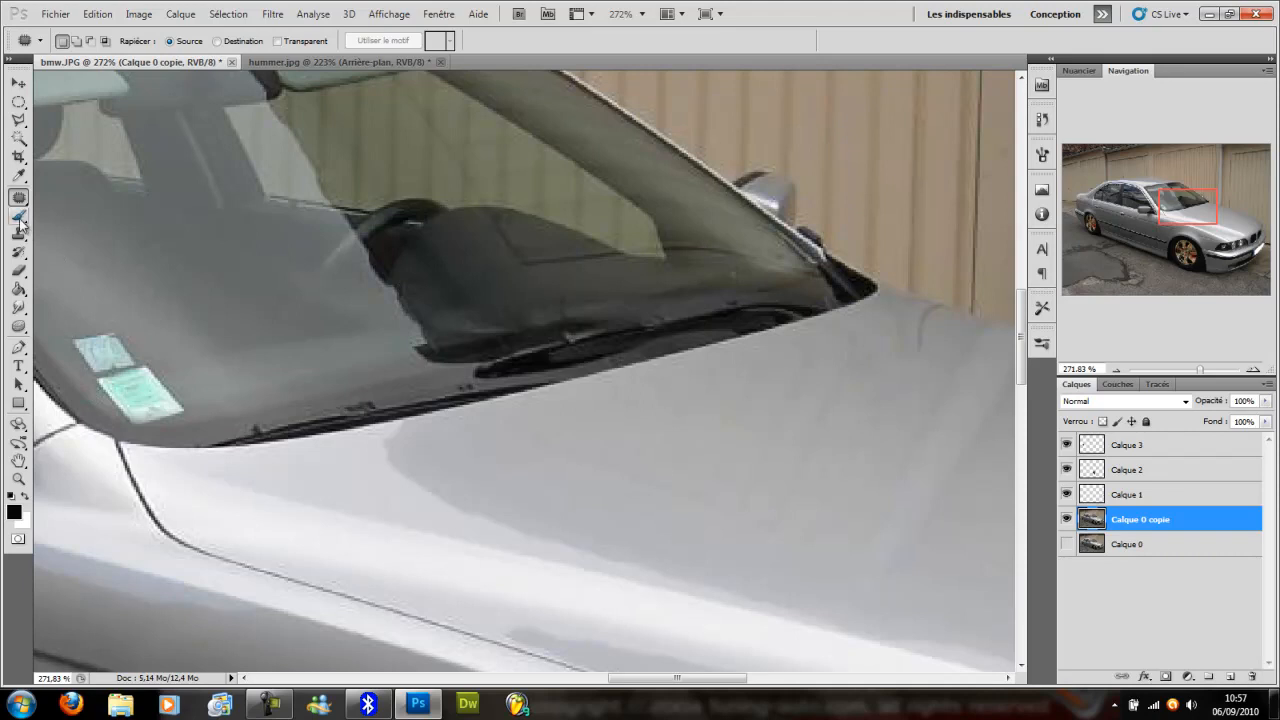
# Search the computer for "texture" and open the Textures folder
pyautogui.click(31, 707)
pyautogui.write('texture')
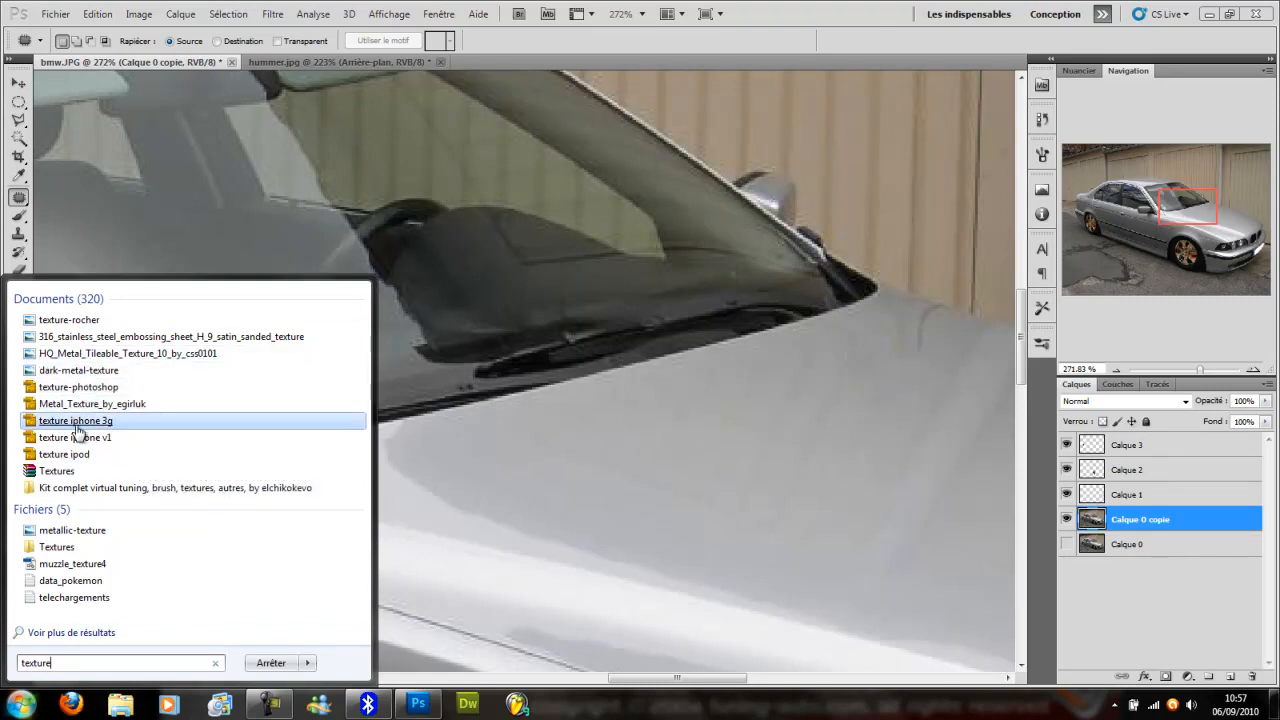
pyautogui.click(60, 546)
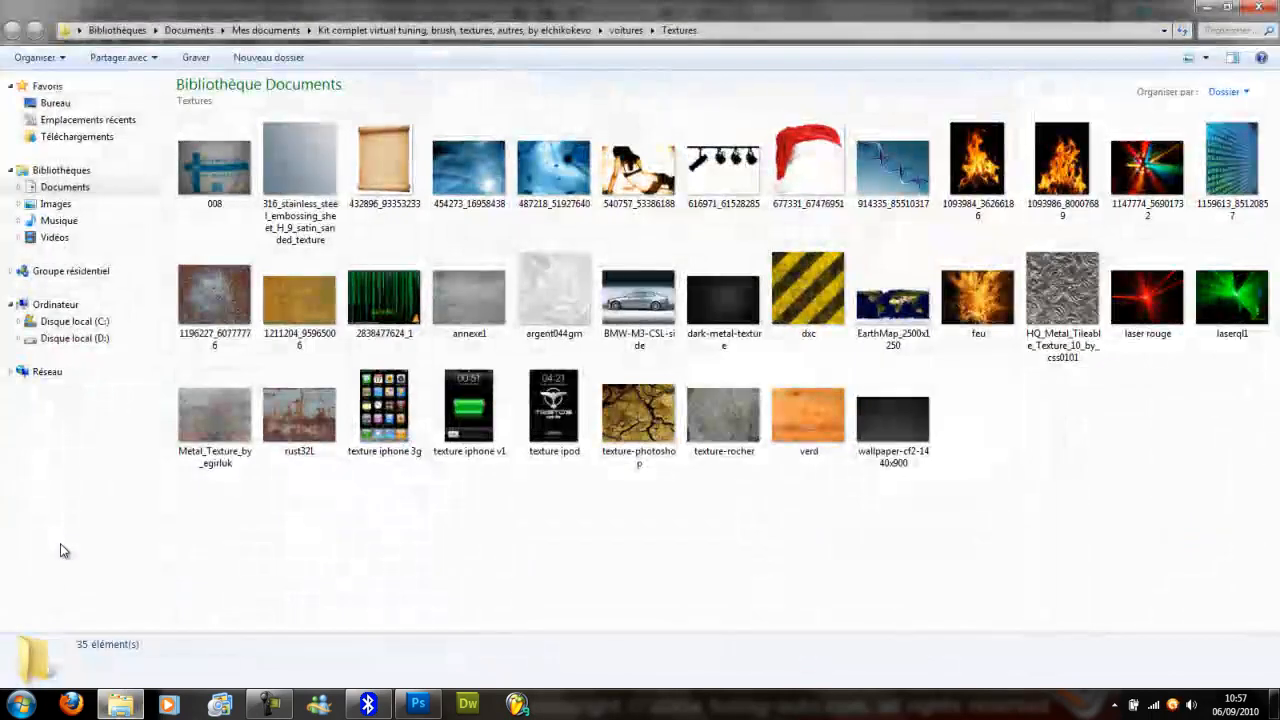
# Browse the car images in the tuning kit's Voitures folder and close the folder
pyautogui.click(377, 30)
pyautogui.doubleClick(252, 170)
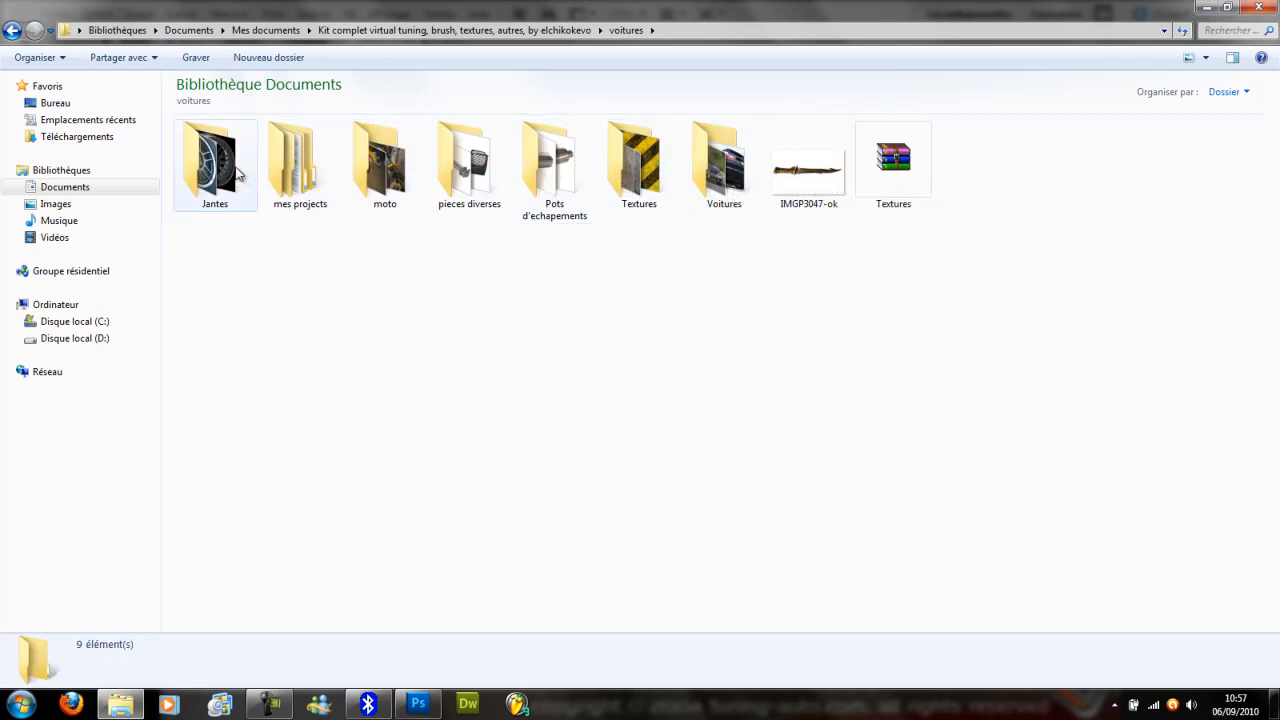
pyautogui.click(299, 195)
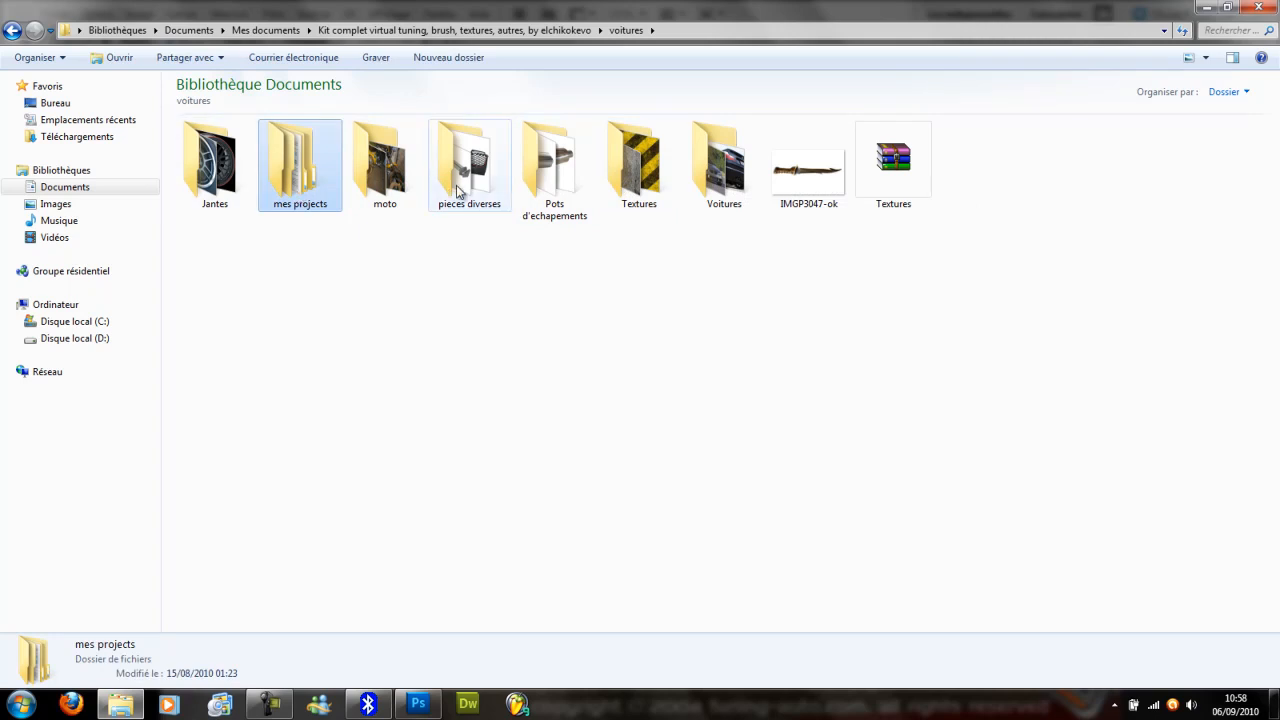
pyautogui.doubleClick(734, 160)
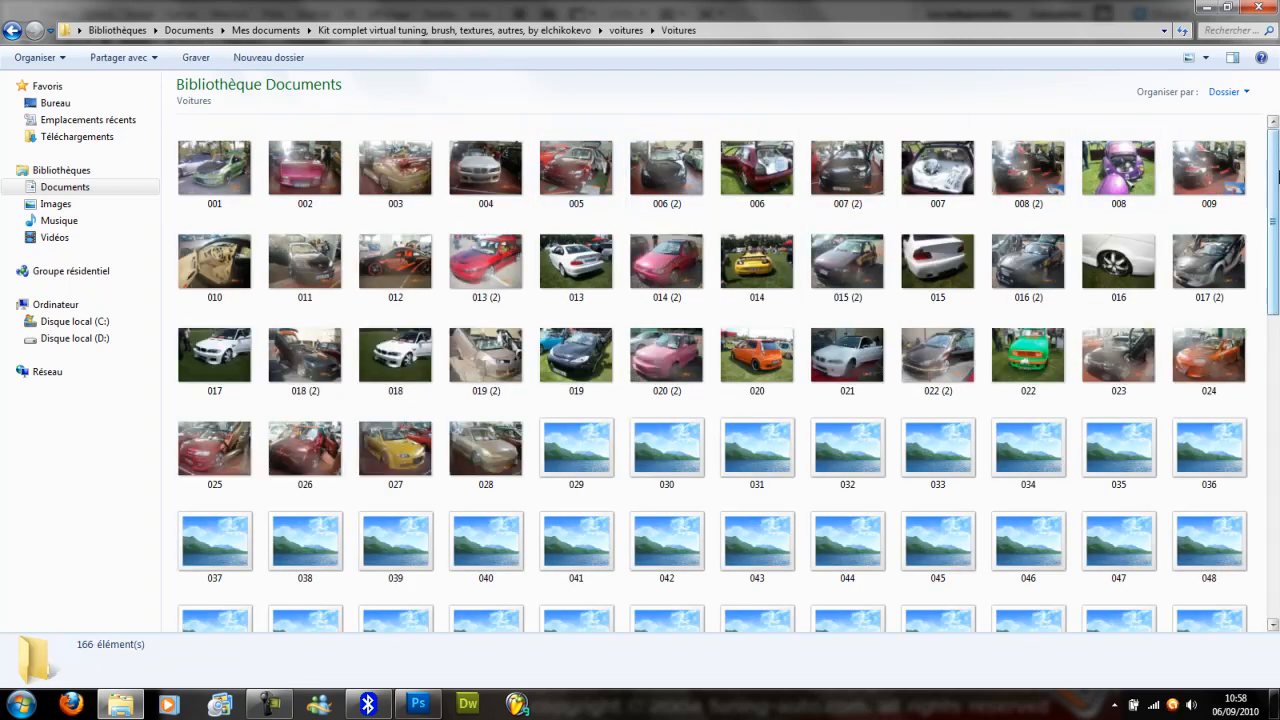
pyautogui.moveTo(1276, 170); pyautogui.dragTo(1272, 213)
pyautogui.moveTo(1272, 272); pyautogui.dragTo(1266, 587)
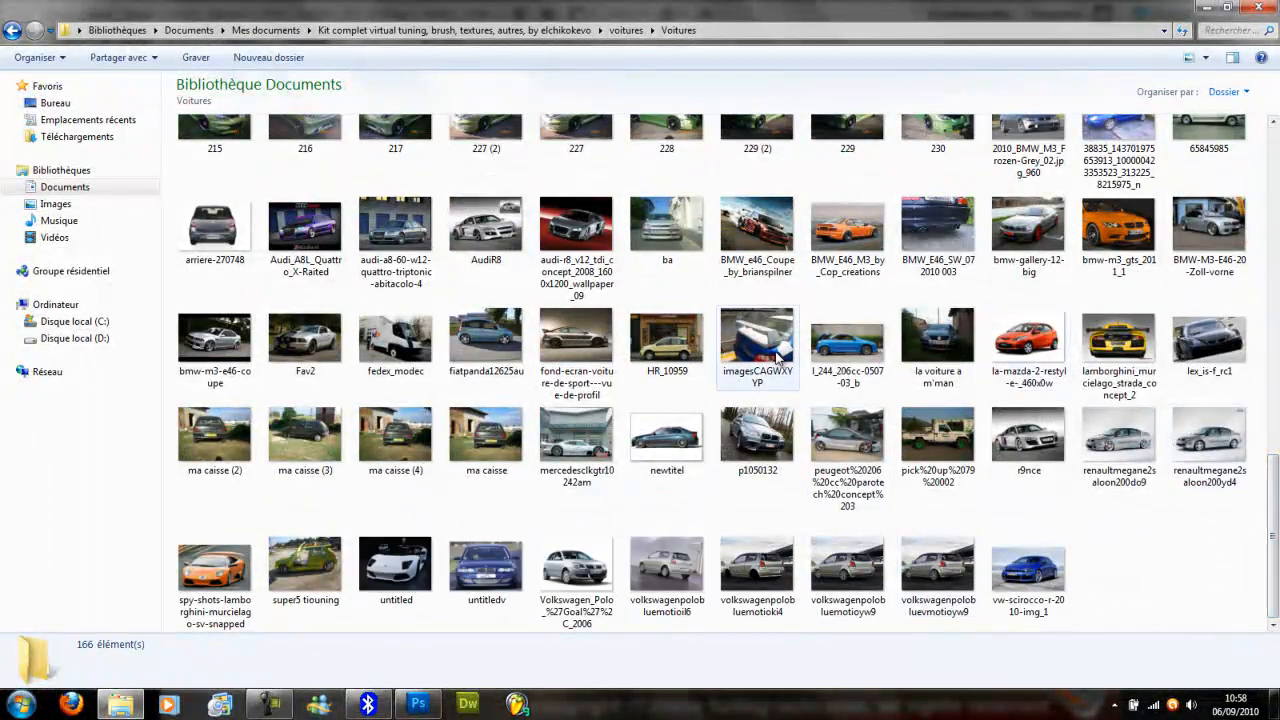
pyautogui.click(952, 347)
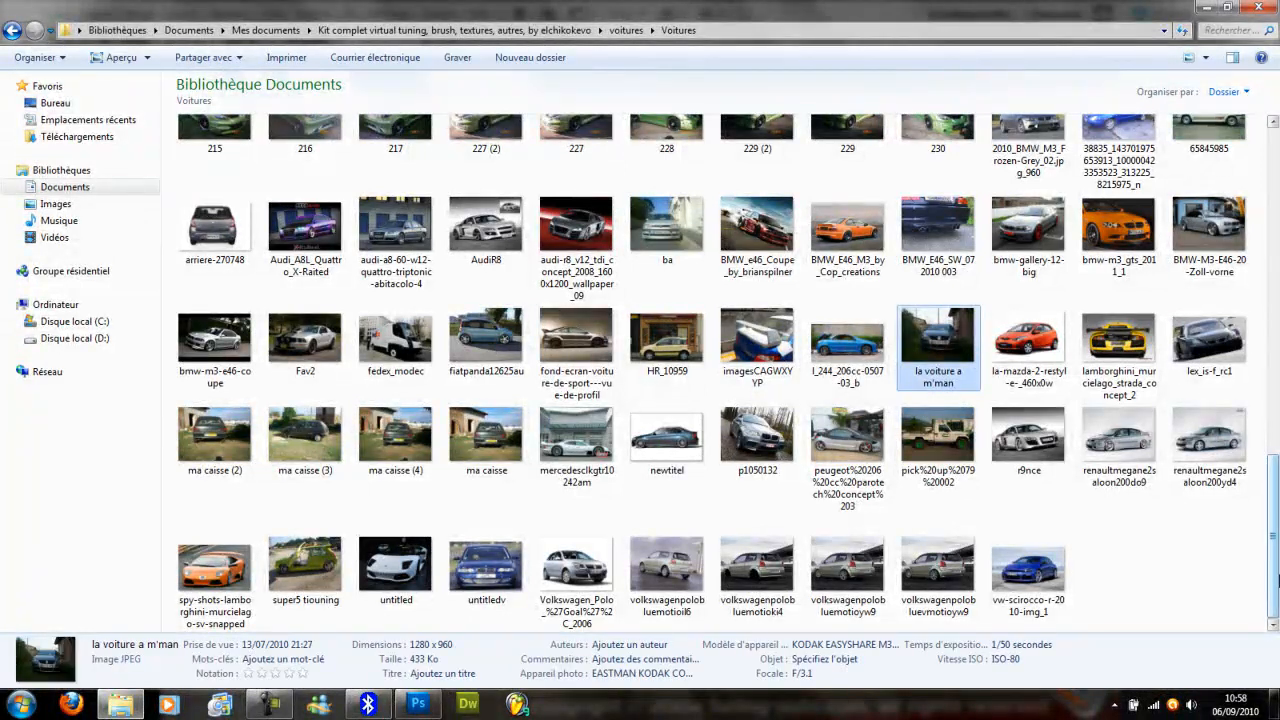
pyautogui.moveTo(1272, 555); pyautogui.dragTo(1277, 80)
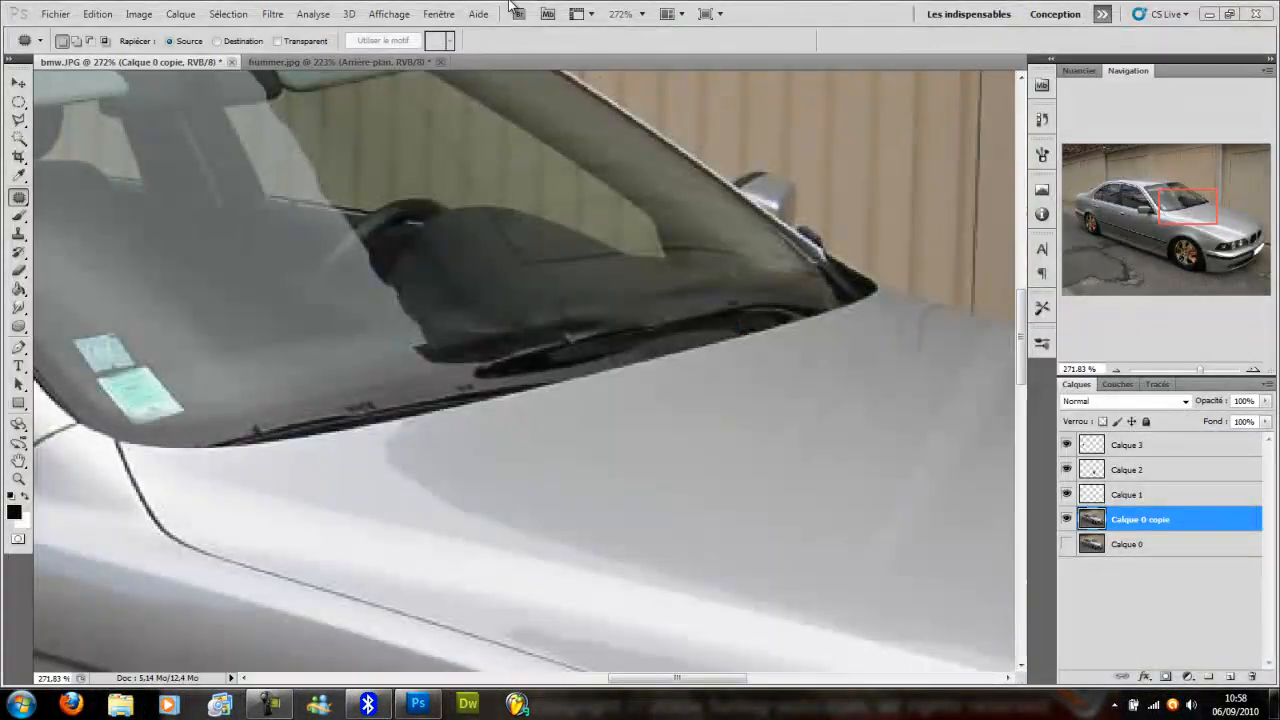
# Search the computer for "texture" again and reopen the Textures folder
pyautogui.click(21, 704)
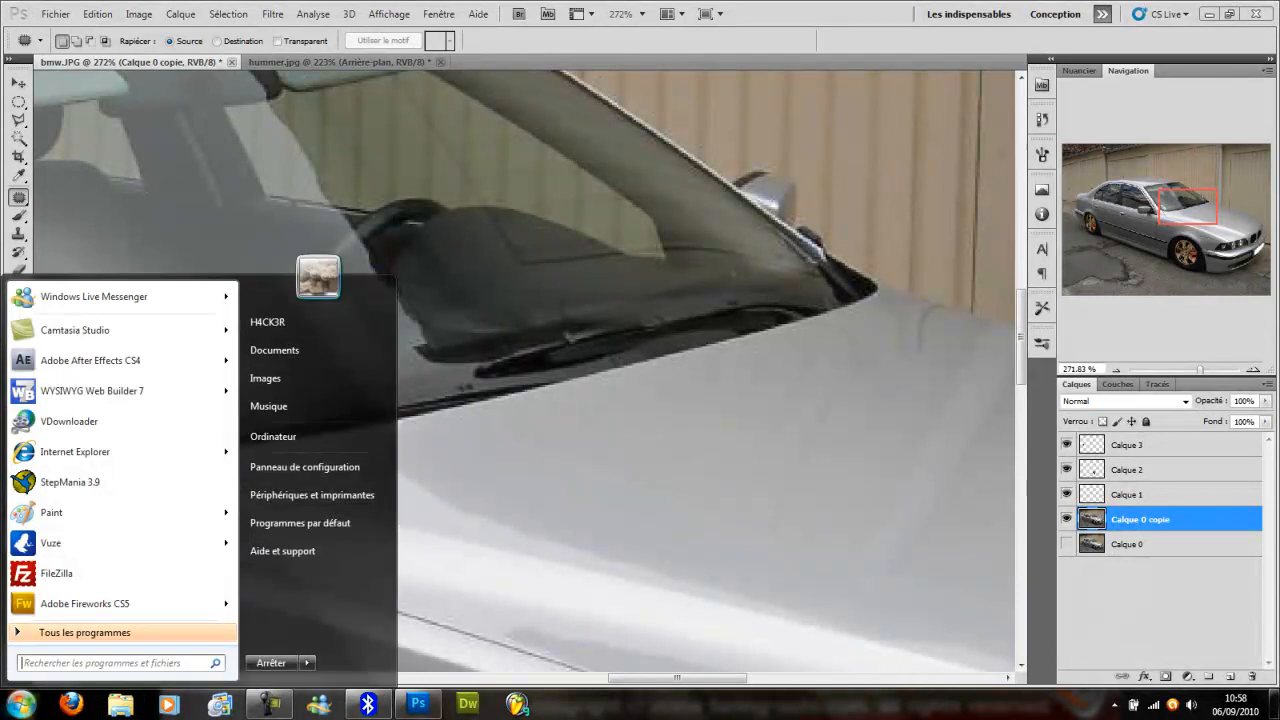
pyautogui.write('texture')
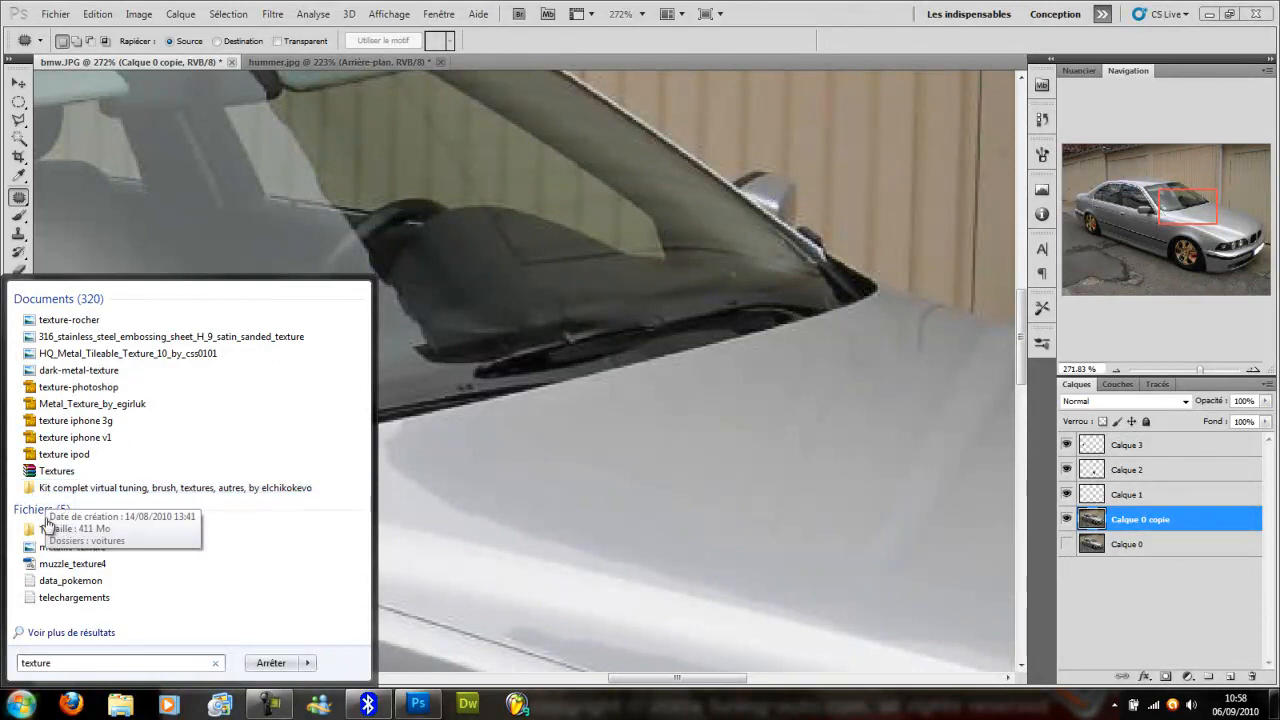
pyautogui.click(56, 530)
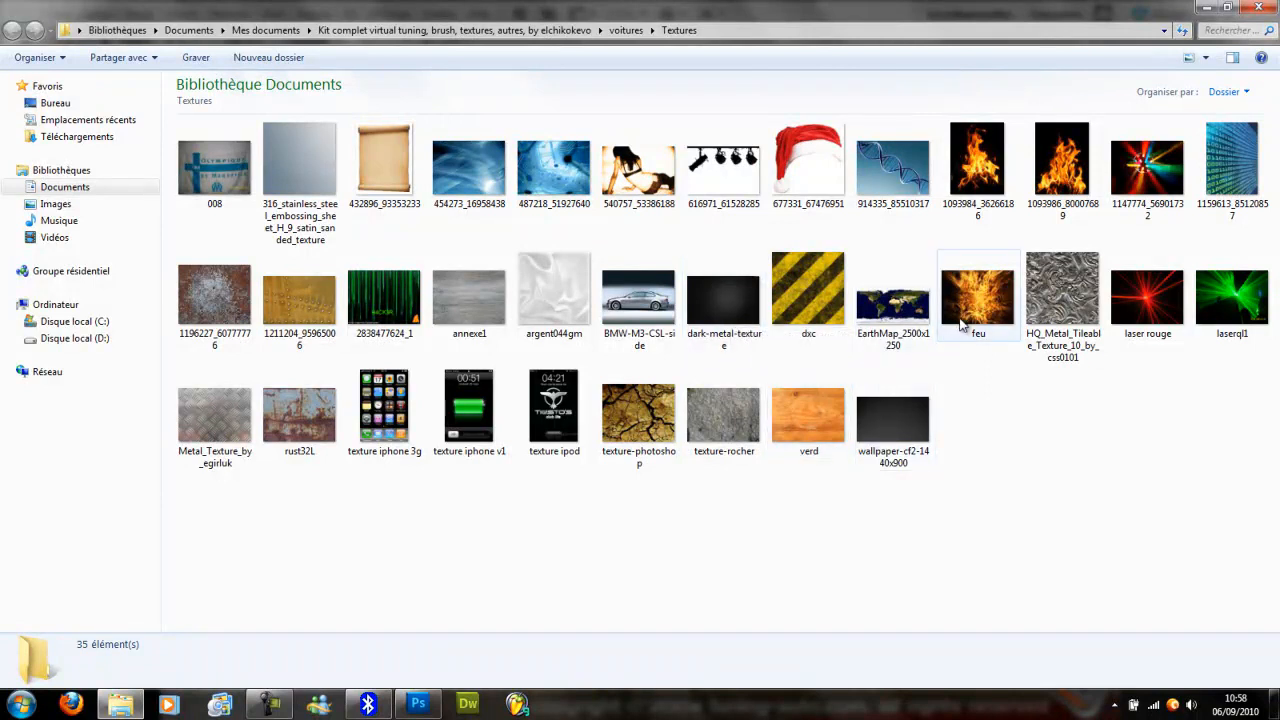
# Preview the dark-metal-texture image and open it in Photoshop
pyautogui.click(733, 303)
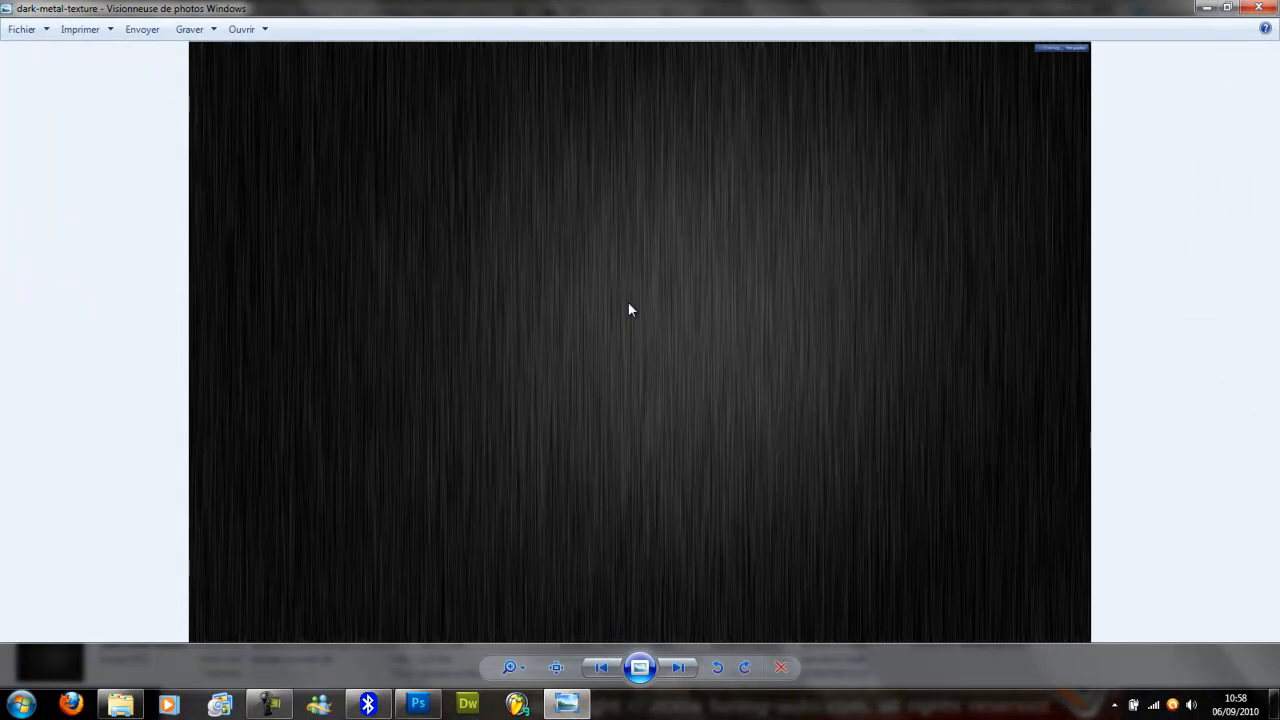
pyautogui.click(1258, 7)
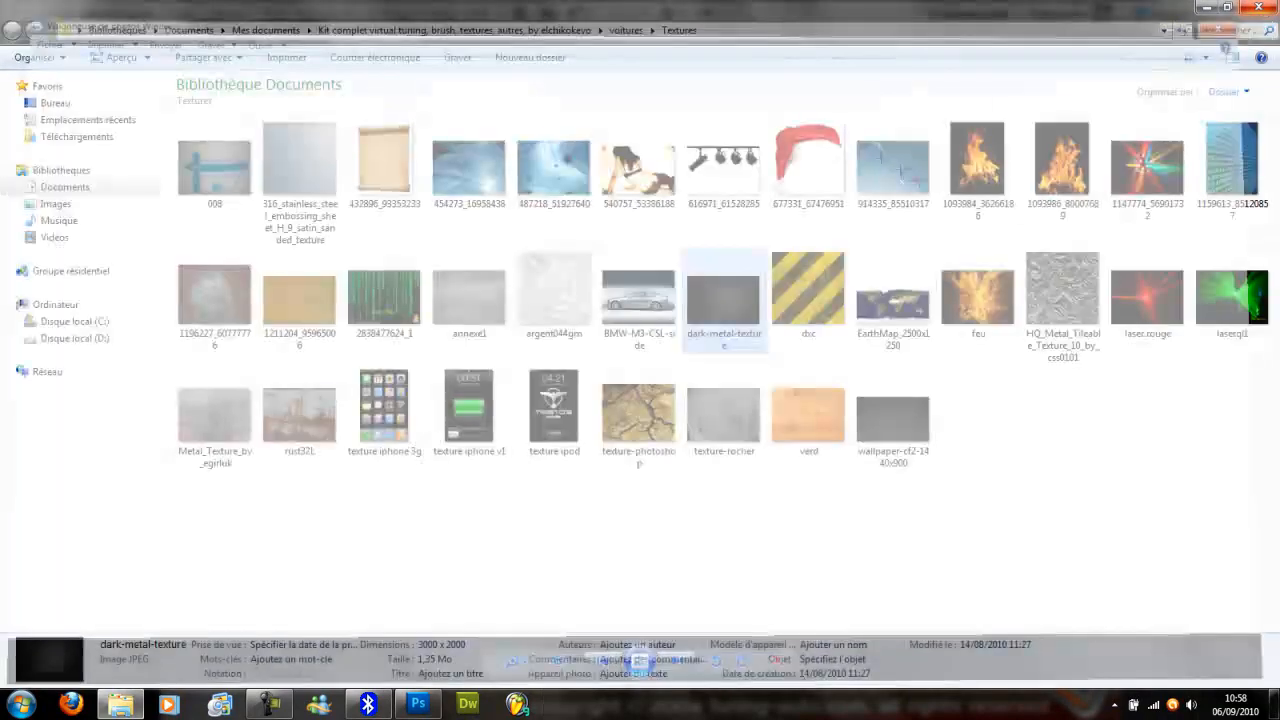
pyautogui.rightClick(750, 298)
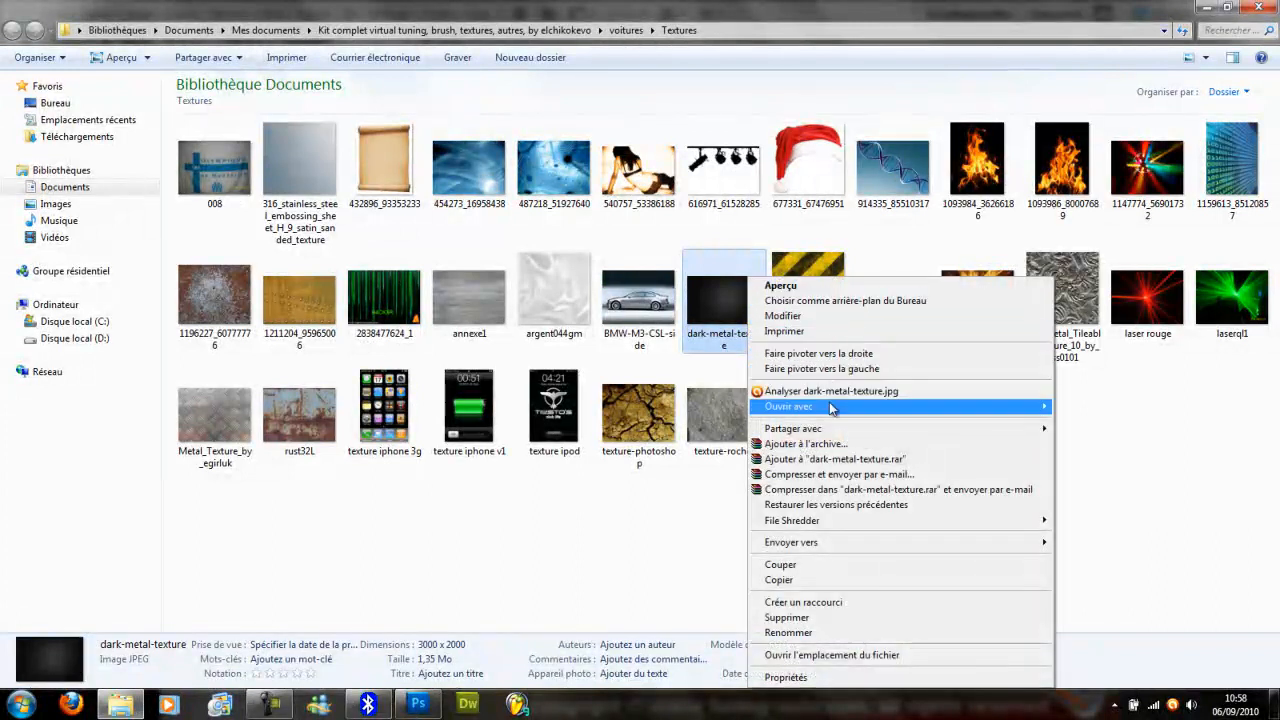
pyautogui.moveTo(835, 402)
pyautogui.click(1088, 428)
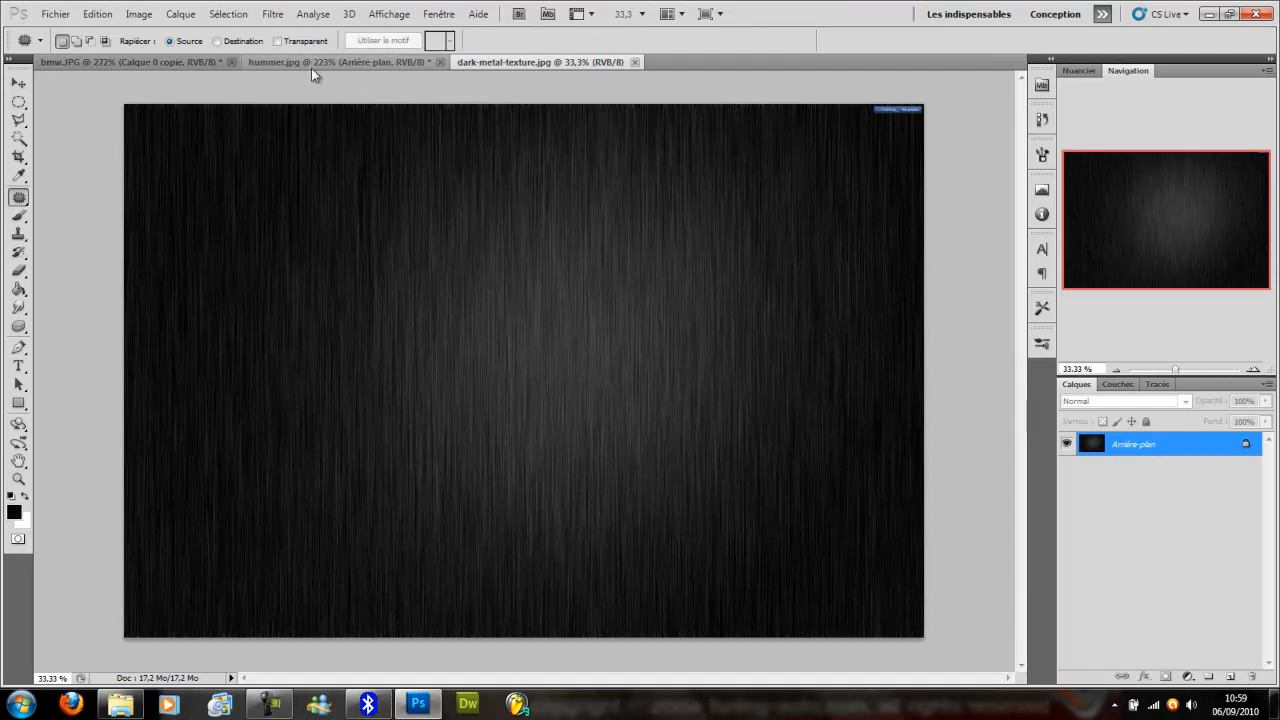
# In bmw.JPG, outline the hood with the Polygonal Lasso along the fender seam and around the headlight towards the grille
pyautogui.click(174, 68)
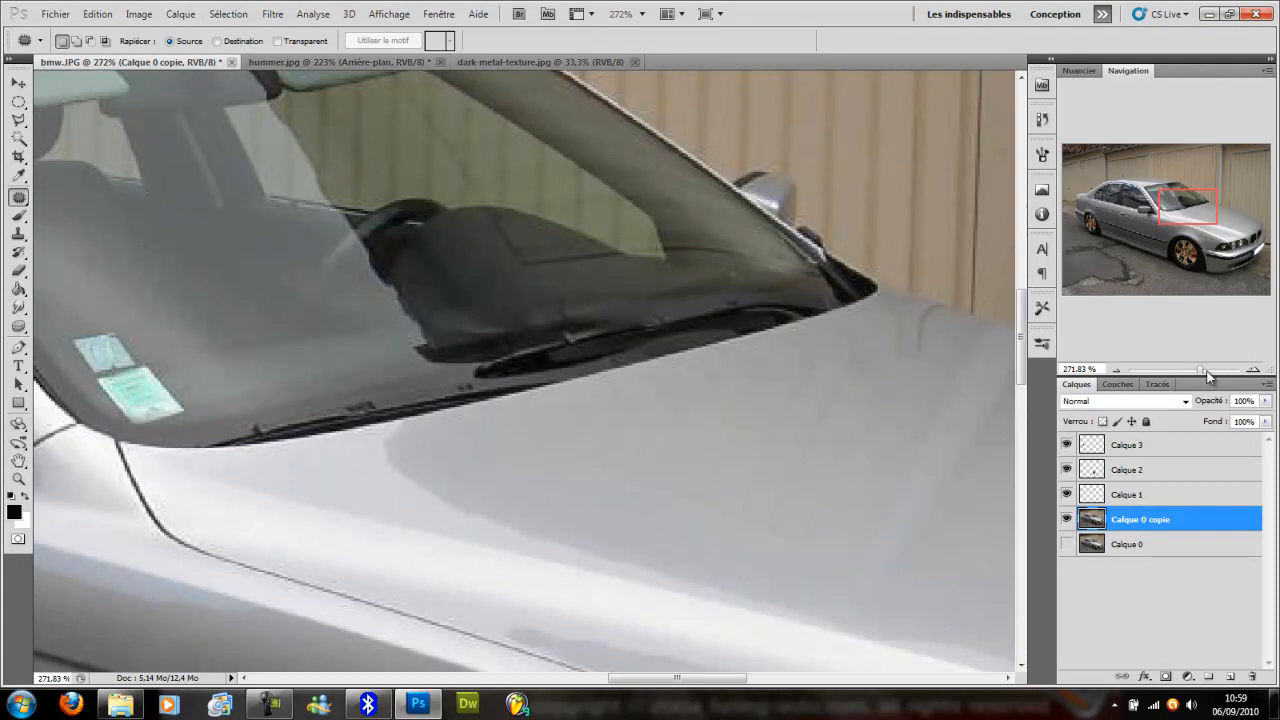
pyautogui.moveTo(1202, 371); pyautogui.dragTo(1190, 371)
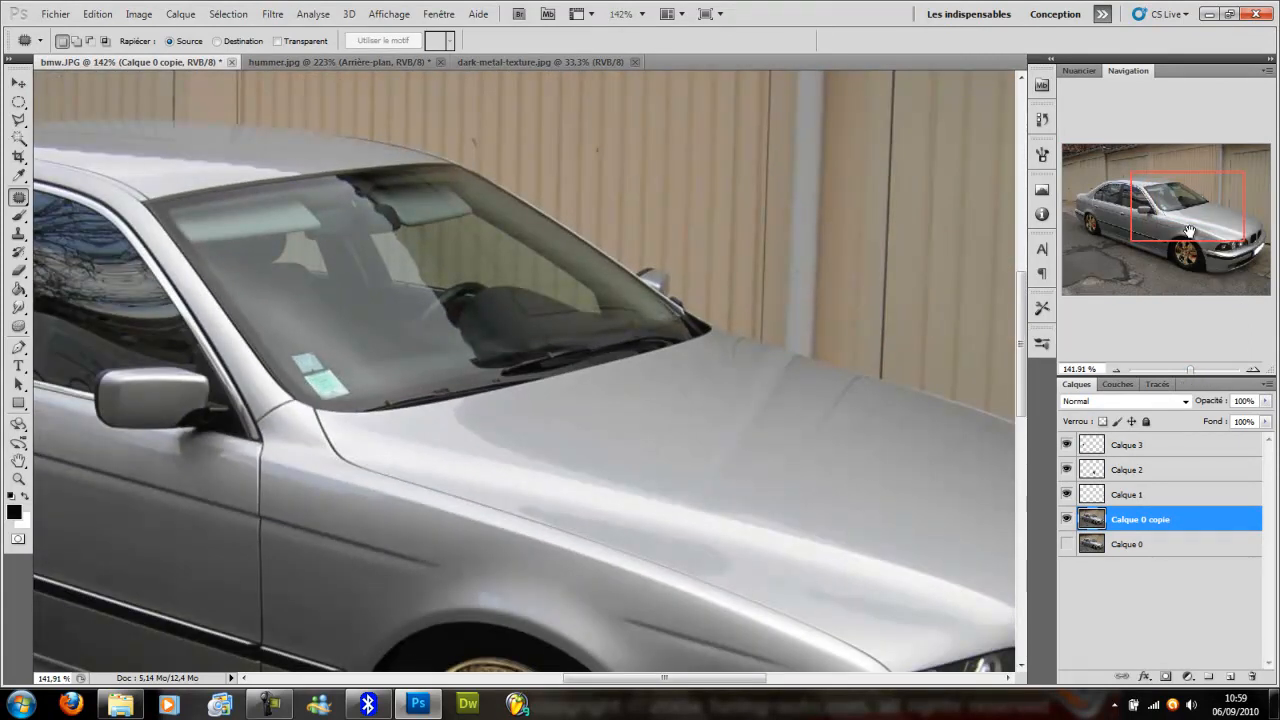
pyautogui.moveTo(1188, 212); pyautogui.dragTo(1208, 222)
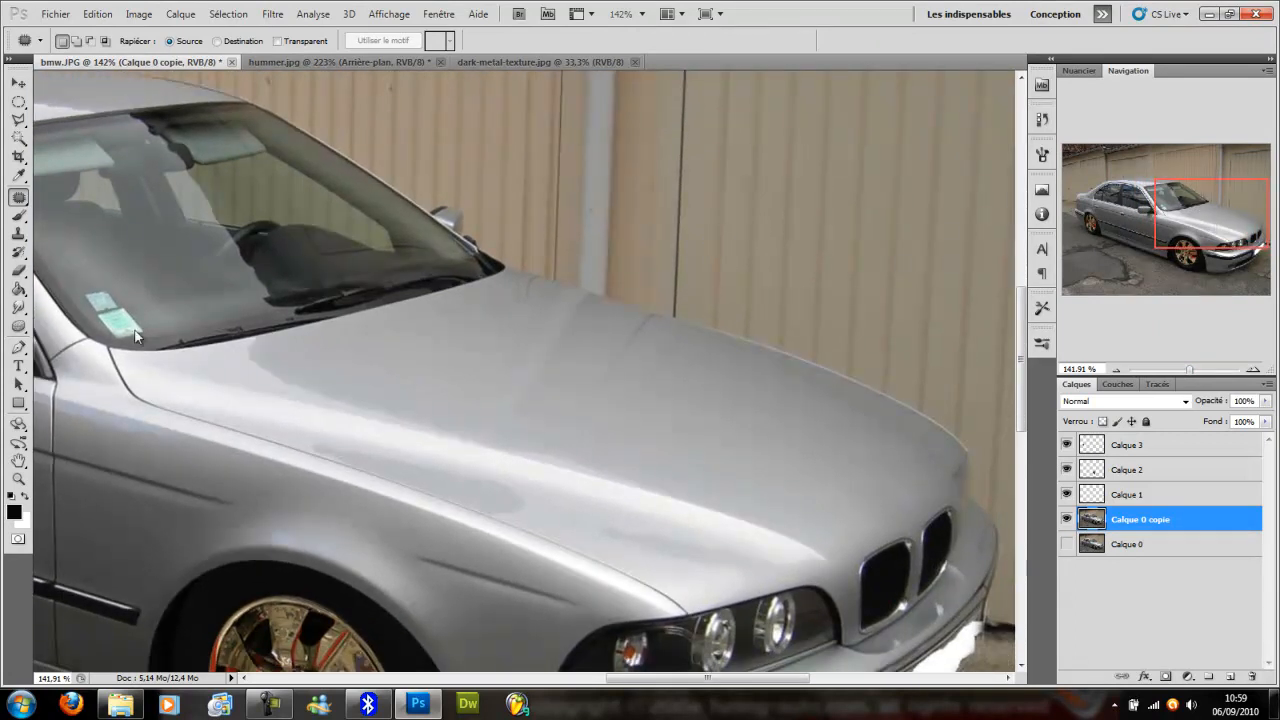
pyautogui.click(18, 120)
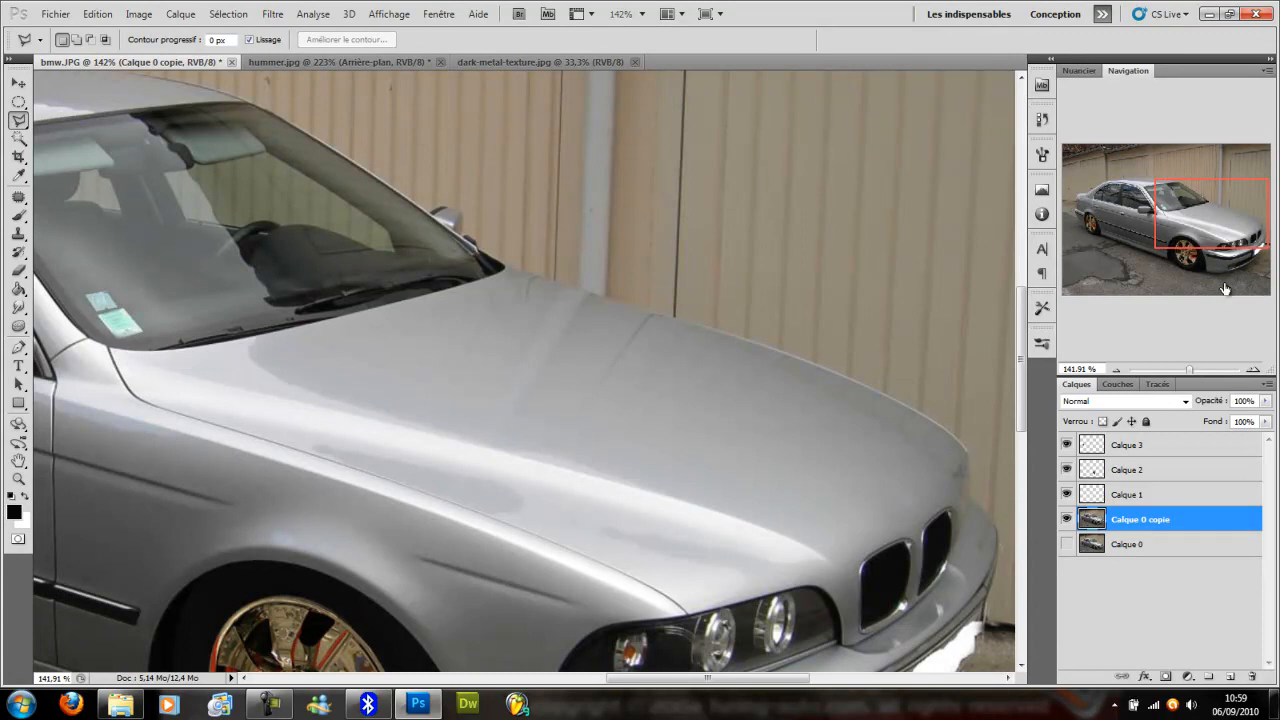
pyautogui.moveTo(1190, 370); pyautogui.dragTo(1202, 373)
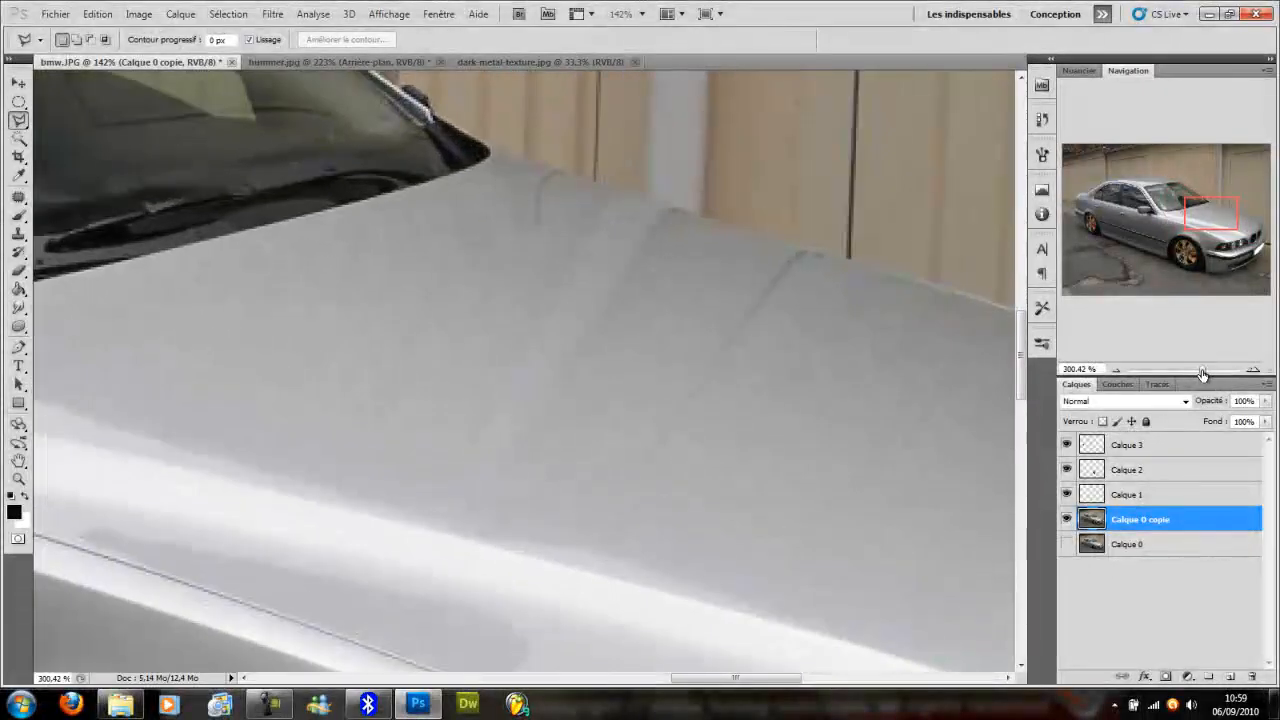
pyautogui.moveTo(1203, 212); pyautogui.dragTo(1166, 202)
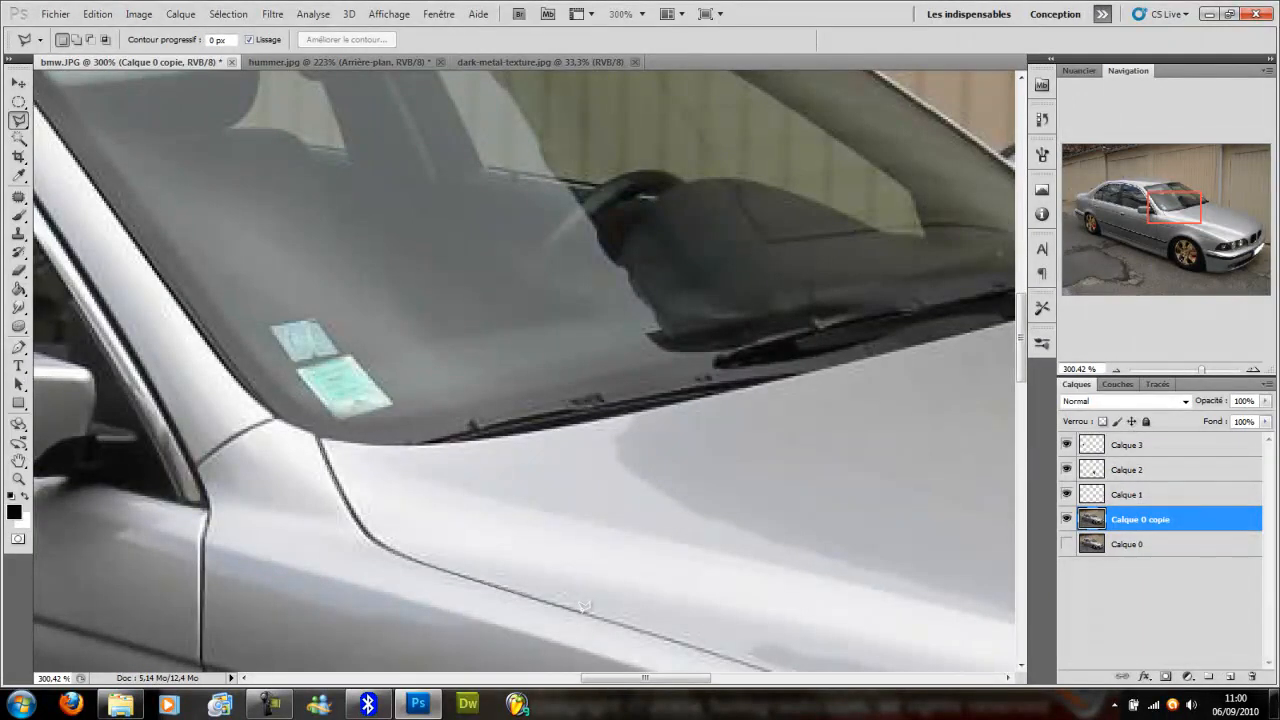
pyautogui.click(700, 645)
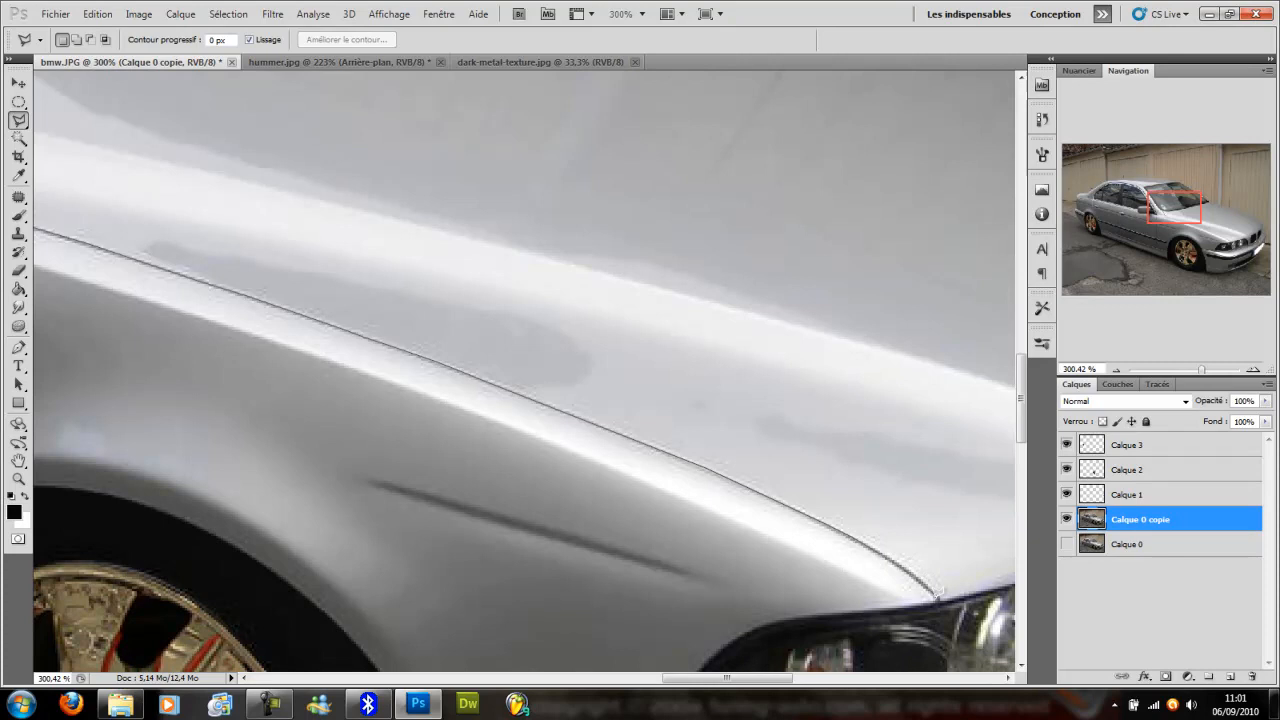
pyautogui.click(955, 598)
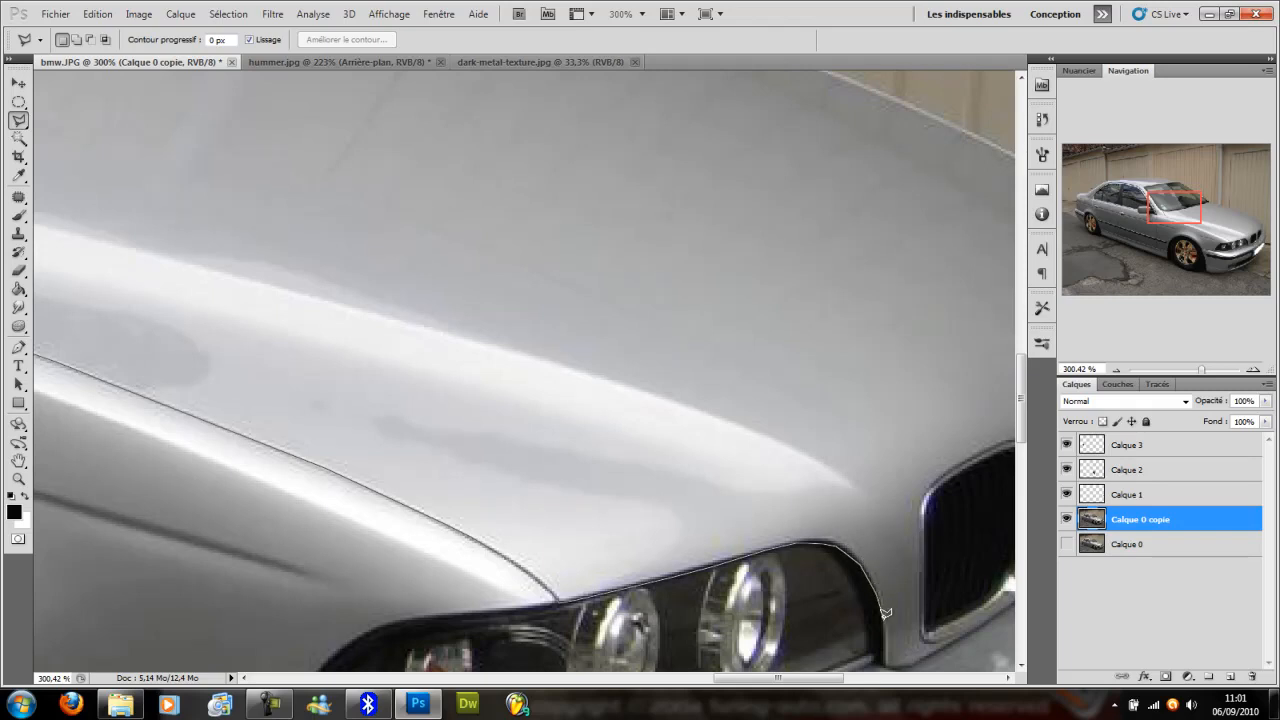
pyautogui.click(887, 667)
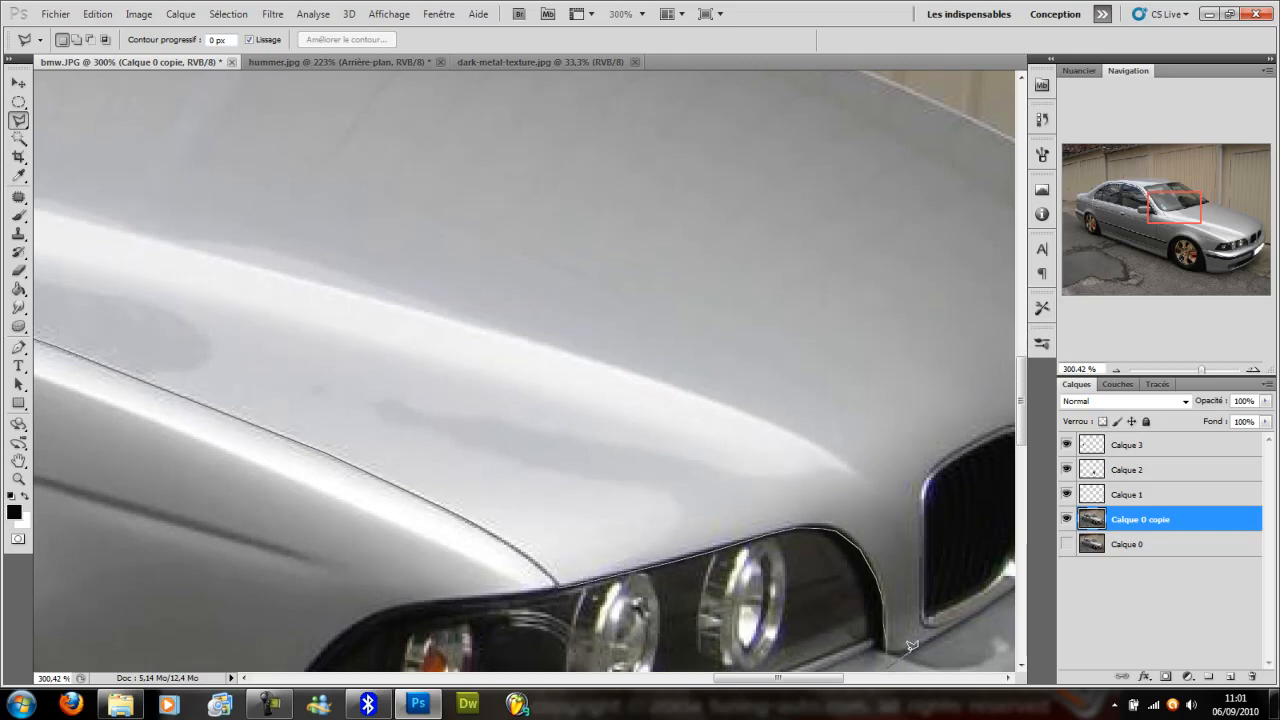